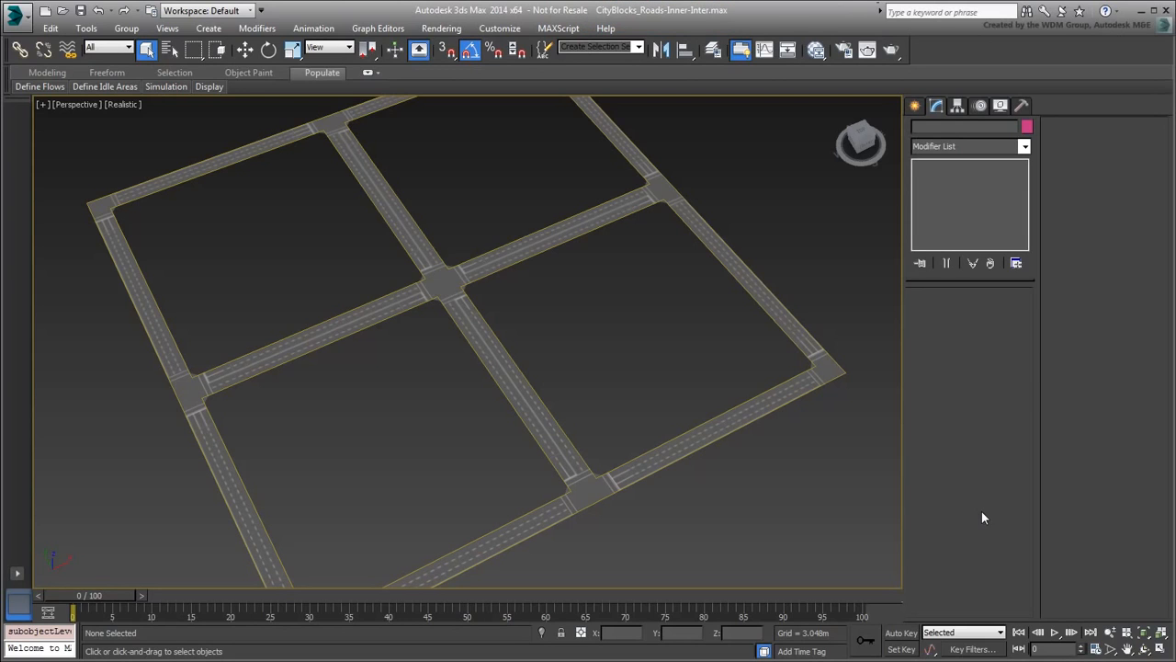
Select the outline spline that traces the road edges and delete it, leaving only the road mesh
{"action": "left_click", "coordinate": [714, 433]}
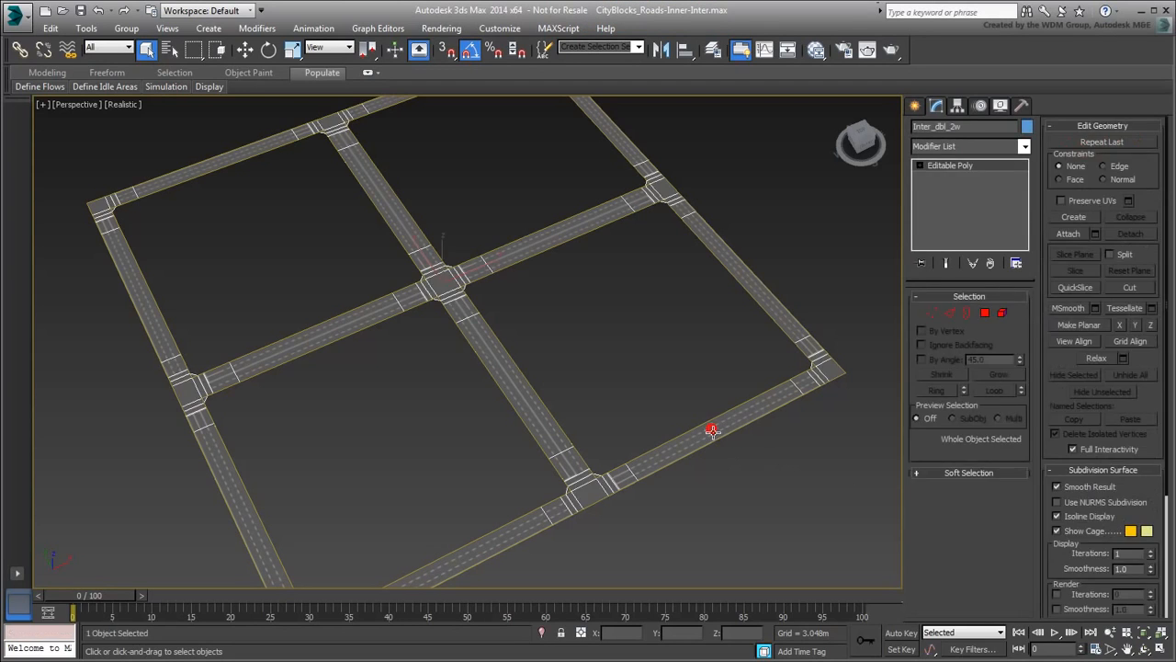
{"action": "left_click", "coordinate": [745, 471]}
{"action": "left_click", "coordinate": [717, 439]}
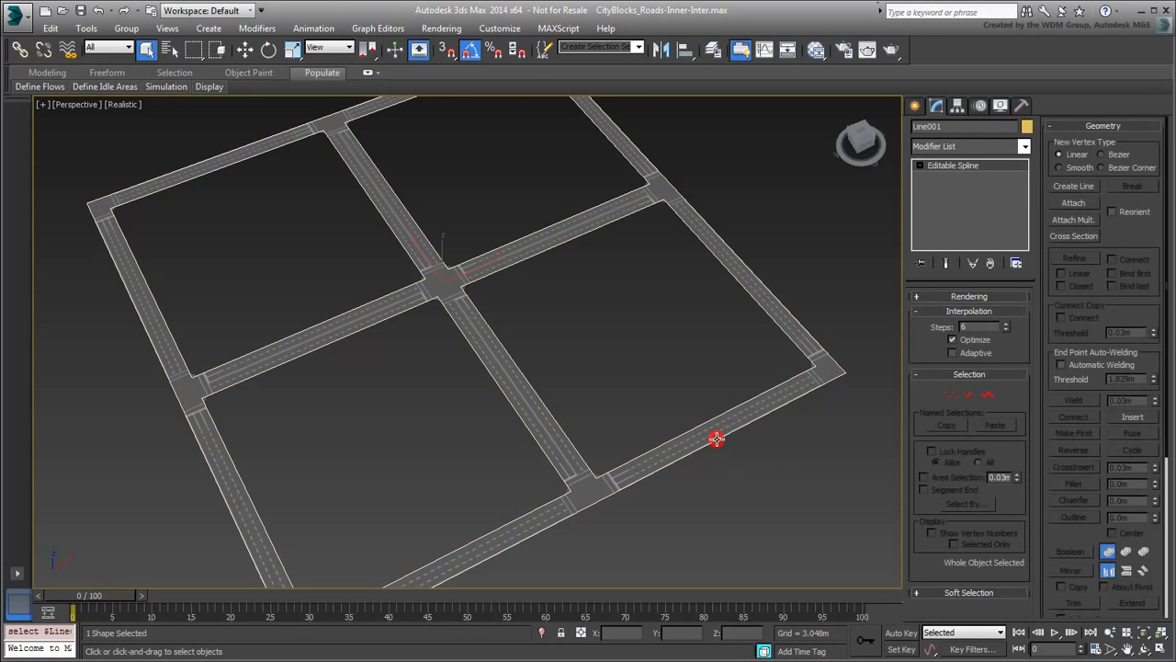
{"action": "right_click", "coordinate": [724, 462]}
{"action": "left_click", "coordinate": [748, 474]}
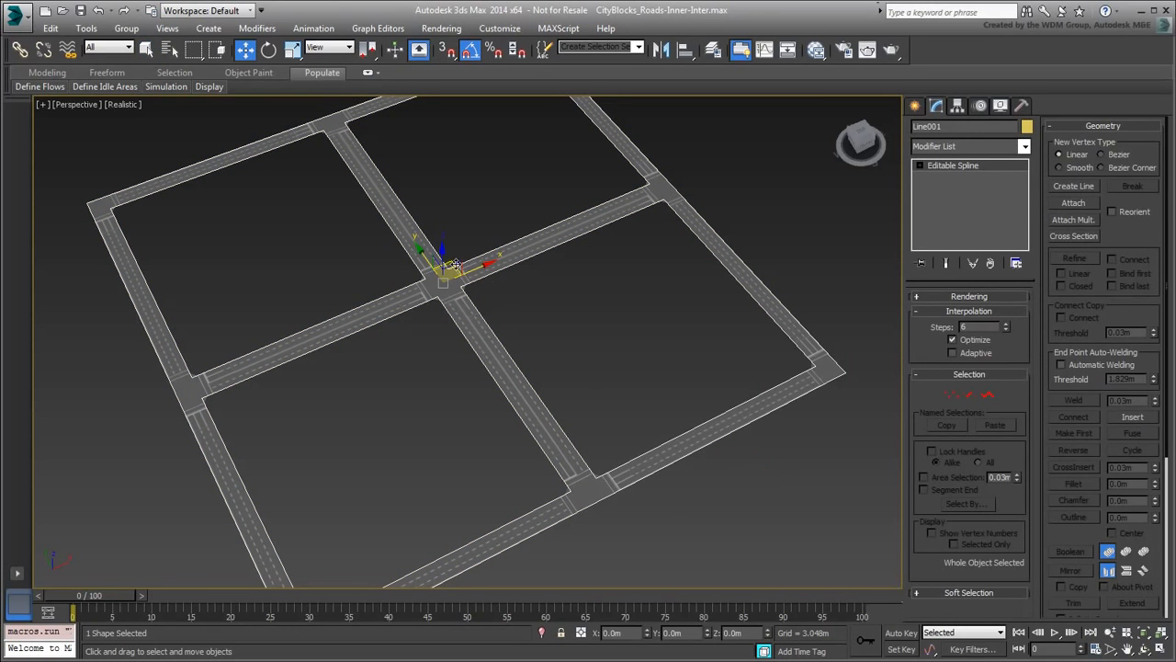
{"action": "left_click_drag", "start_coordinate": [452, 263], "coordinate": [476, 275]}
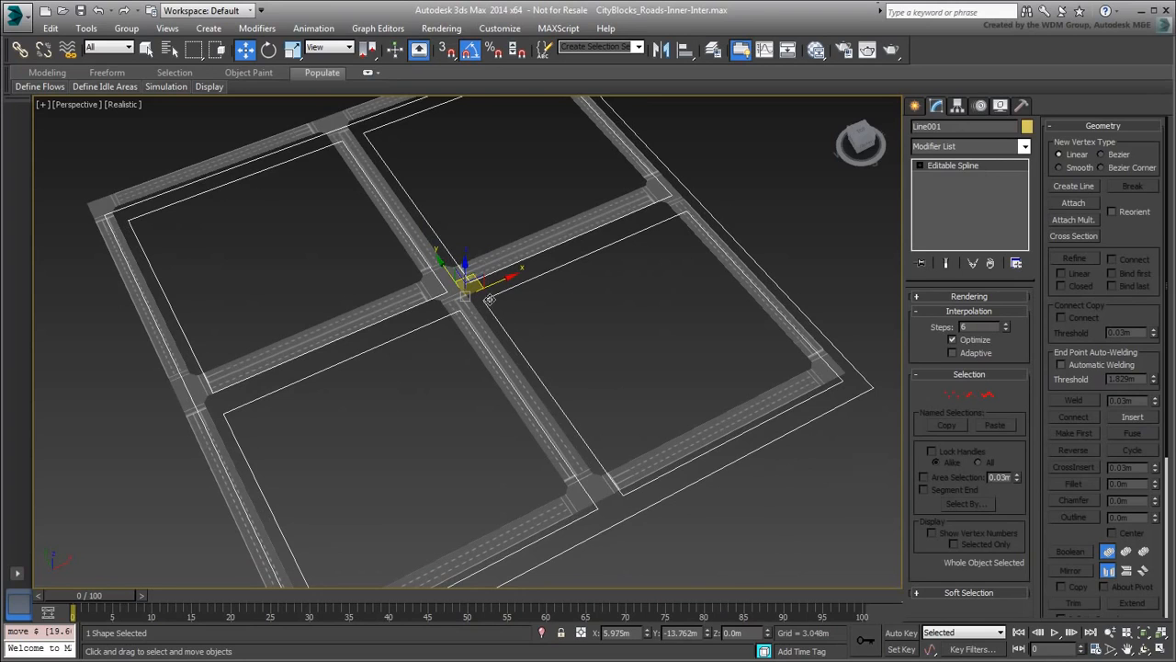
{"action": "key", "text": "Delete"}
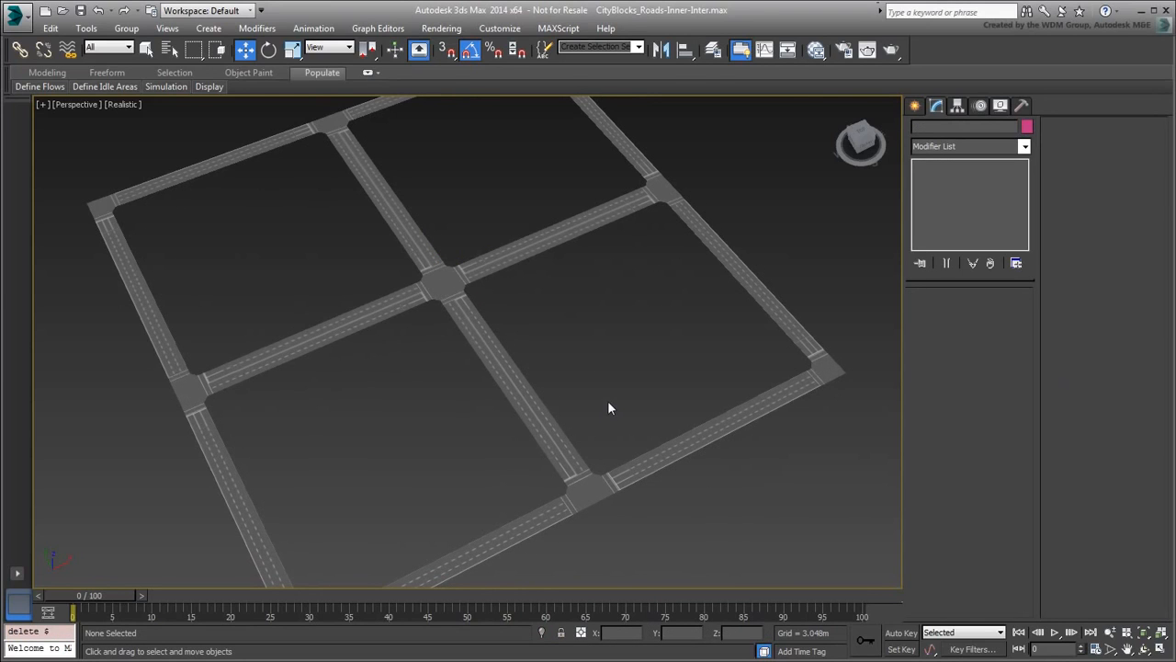
Switch to a maximized Top view of the whole road grid and unhide the Plane001 reference plane
{"action": "middle_click_drag", "start_coordinate": [607, 400], "coordinate": [623, 409]}
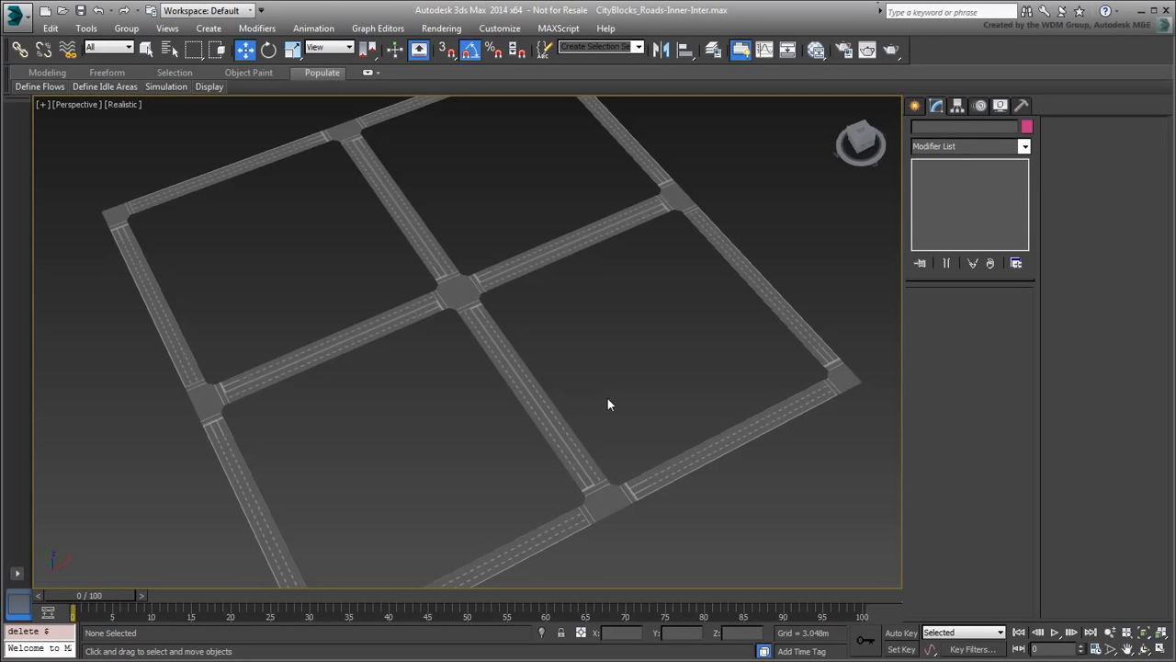
{"action": "key", "text": "alt+w"}
{"action": "left_click", "coordinate": [292, 239]}
{"action": "key", "text": "alt+w"}
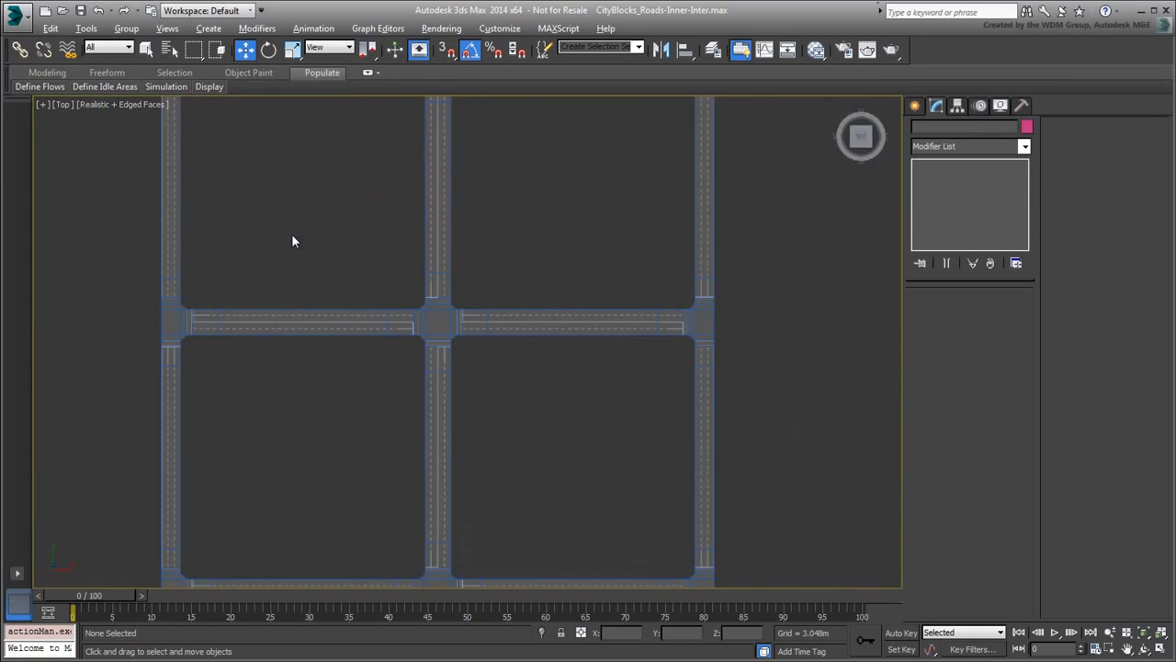
{"action": "scroll", "coordinate": [537, 321], "scroll_direction": "down", "scroll_amount": 3}
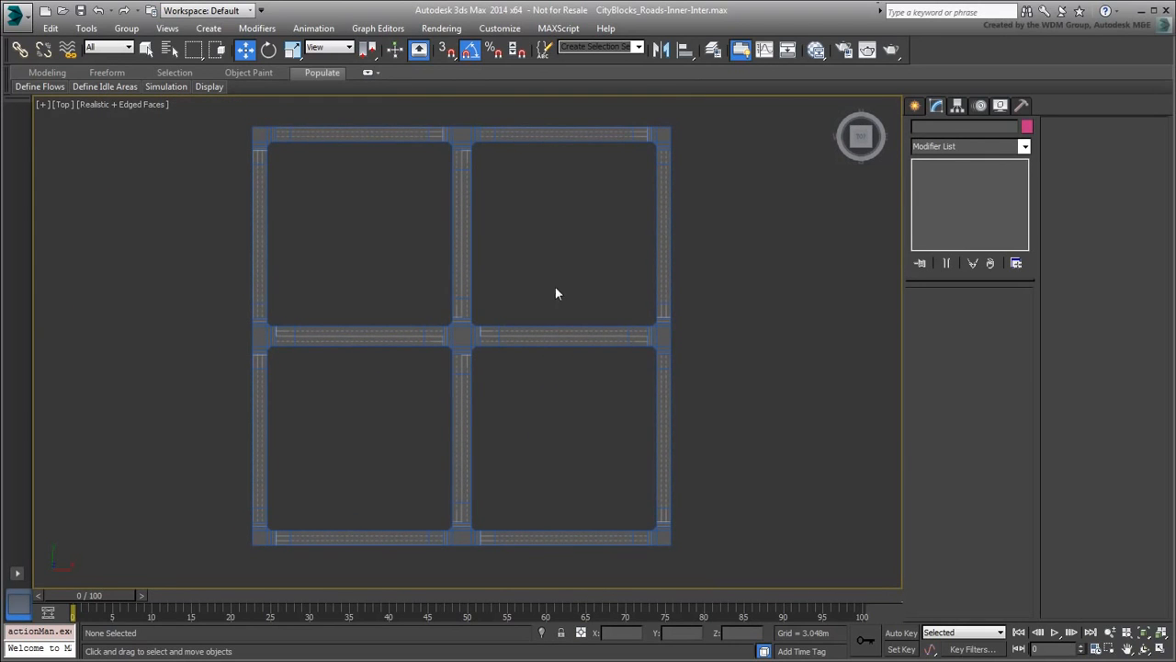
{"action": "left_click", "coordinate": [612, 335]}
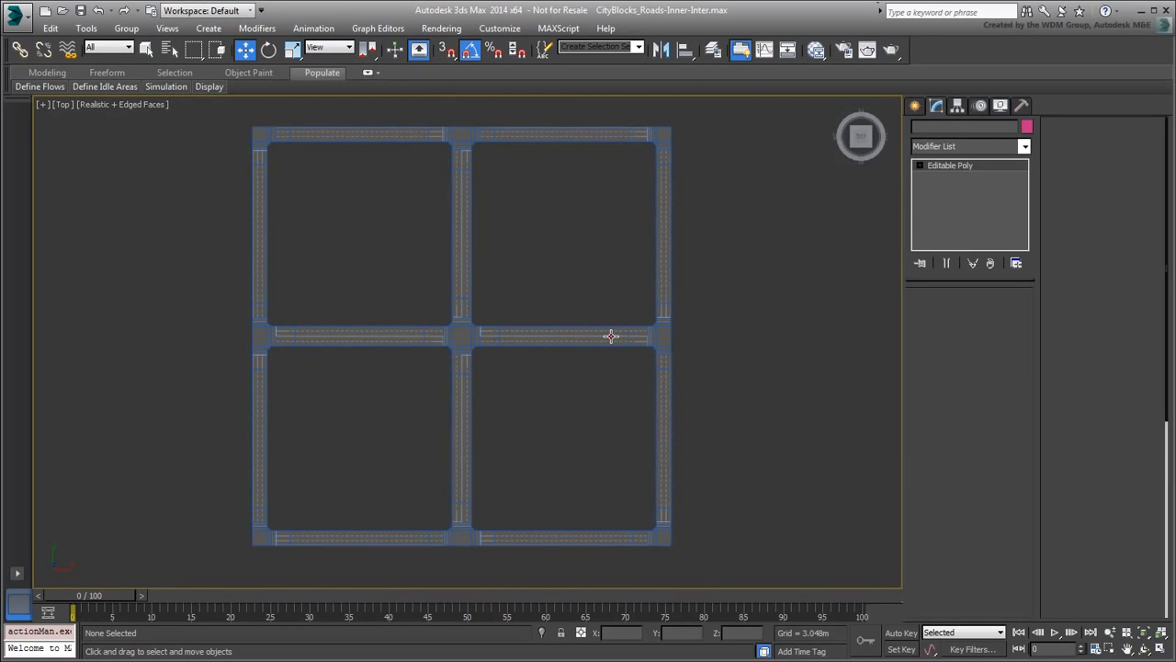
{"action": "left_click", "coordinate": [774, 327]}
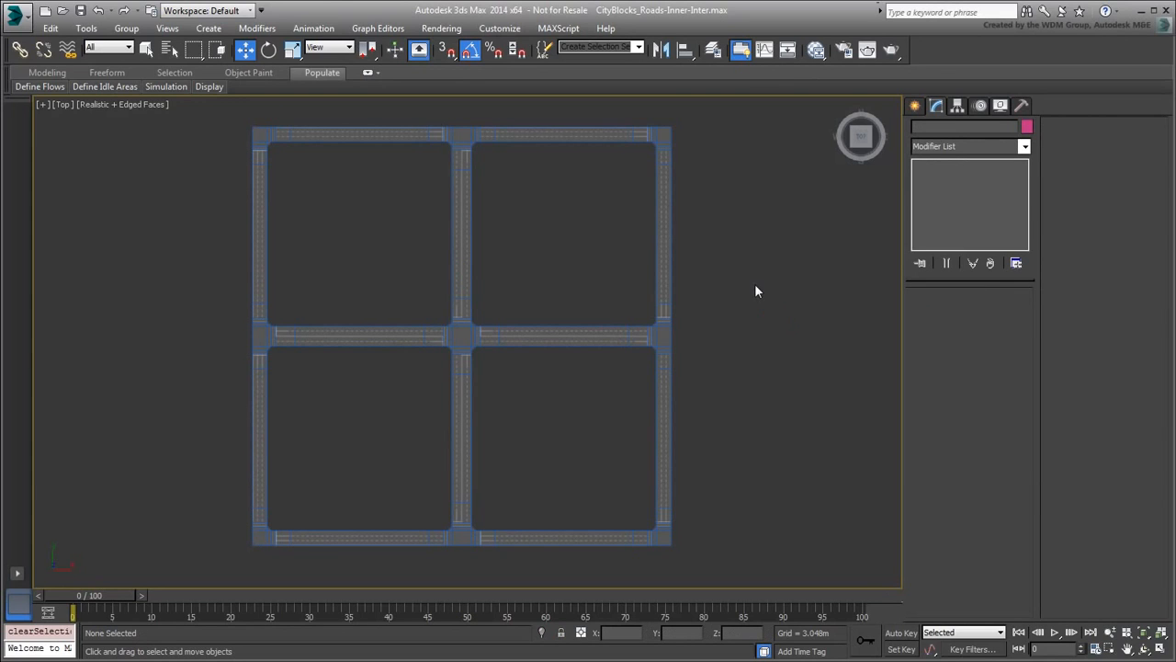
{"action": "right_click", "coordinate": [755, 283]}
{"action": "left_click", "coordinate": [792, 204]}
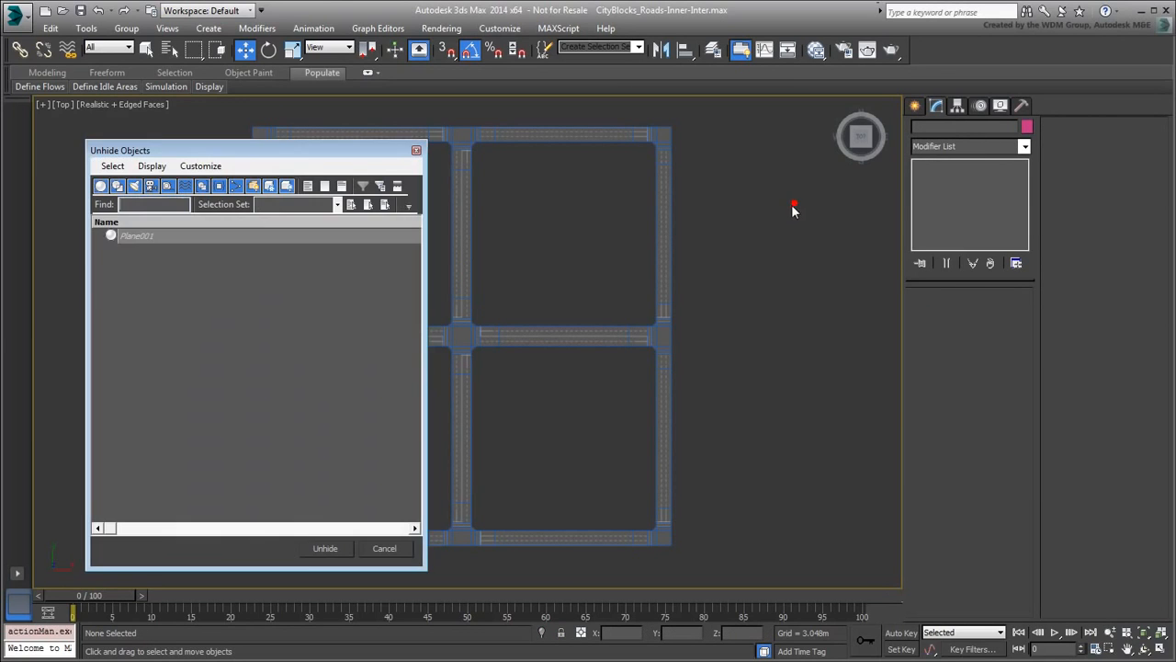
{"action": "double_click", "coordinate": [138, 235]}
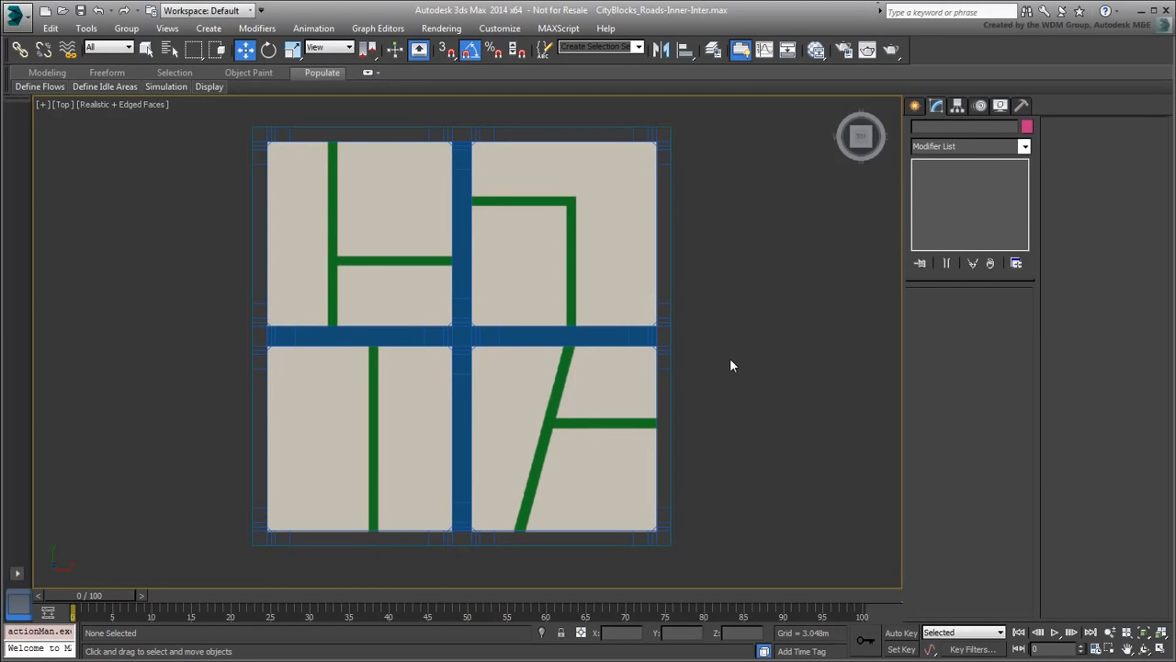
Clone the road mesh's central four-way intersection polygons as an element, placed over the green street junction in the upper-left block
{"action": "left_click", "coordinate": [610, 338]}
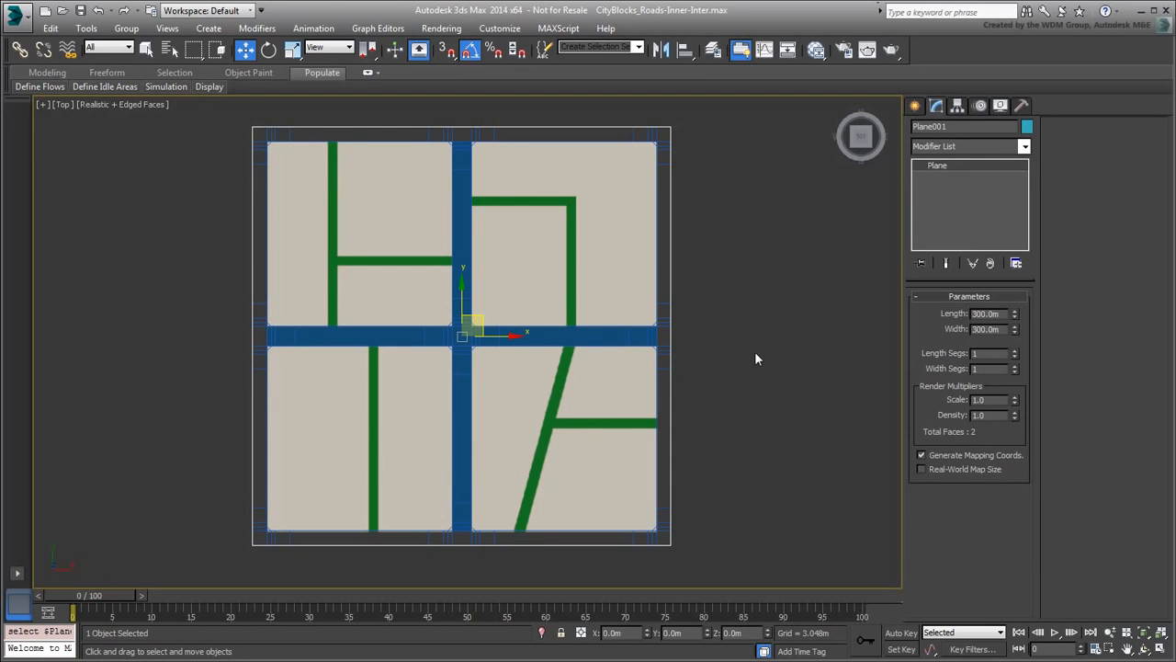
{"action": "left_click", "coordinate": [601, 337]}
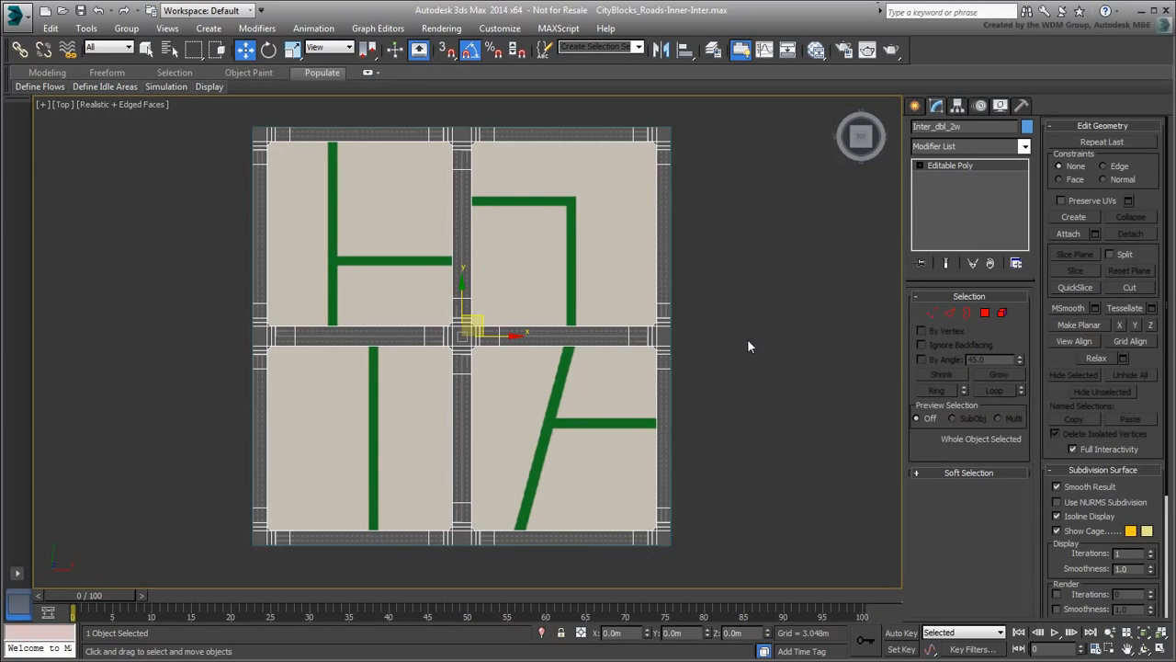
{"action": "left_click", "coordinate": [985, 314]}
{"action": "scroll", "coordinate": [436, 348], "scroll_direction": "up", "scroll_amount": 5}
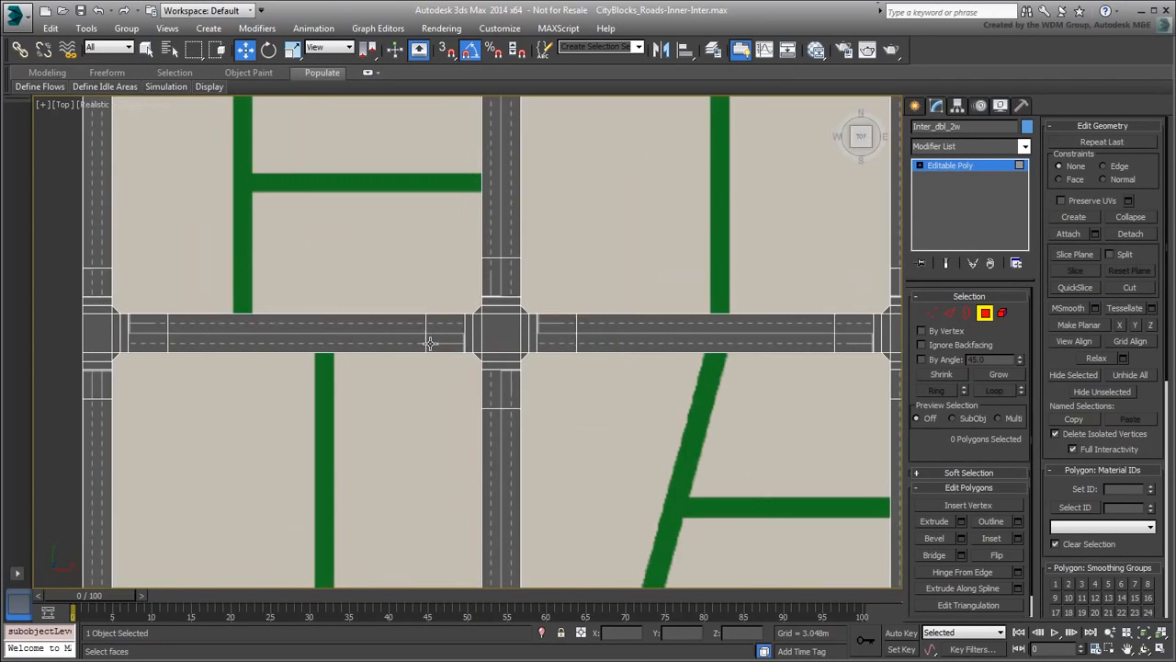
{"action": "mouse_move", "coordinate": [454, 423]}
{"action": "left_mouse_down"}
{"action": "mouse_move", "coordinate": [559, 328]}
{"action": "mouse_move", "coordinate": [467, 324]}
{"action": "mouse_move", "coordinate": [264, 207]}
{"action": "left_mouse_up"}
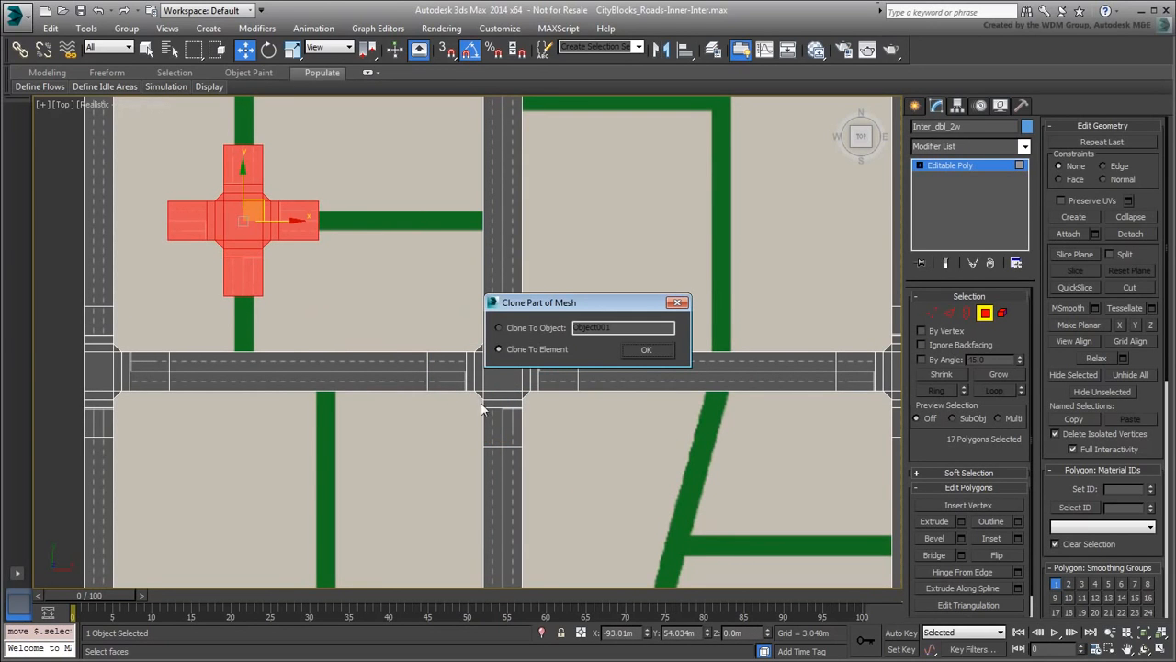
{"action": "left_click", "coordinate": [652, 350]}
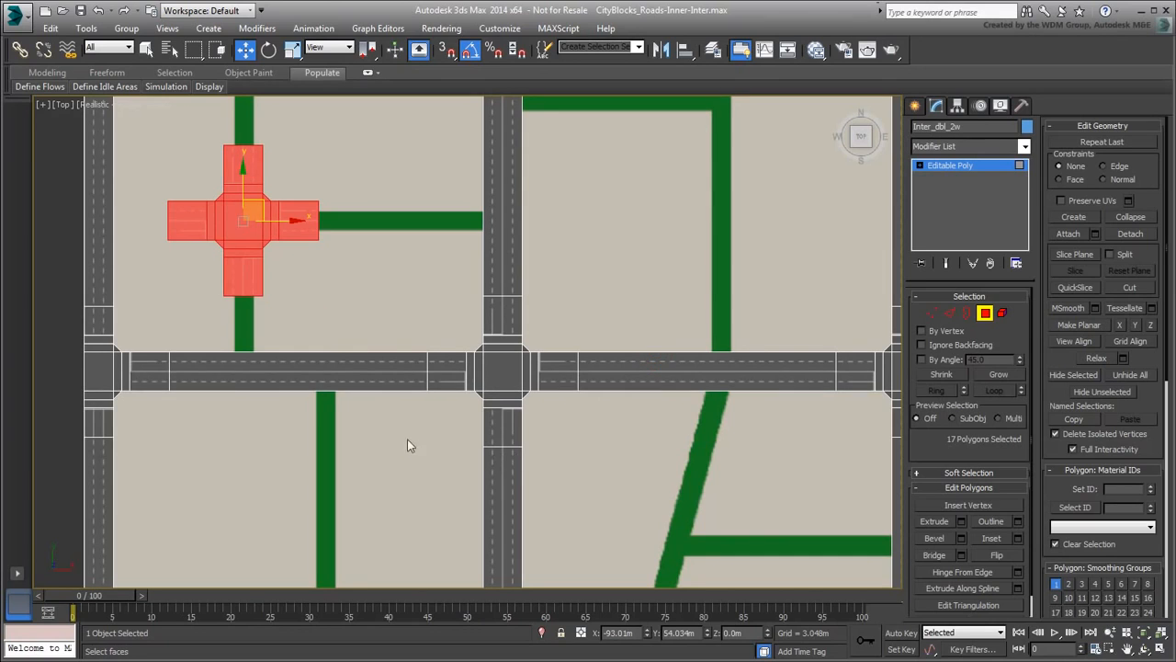
Try to scale the cloned intersection uniformly to 50 percent, and undo the scaling
{"action": "middle_click_drag", "start_coordinate": [321, 306], "coordinate": [461, 349]}
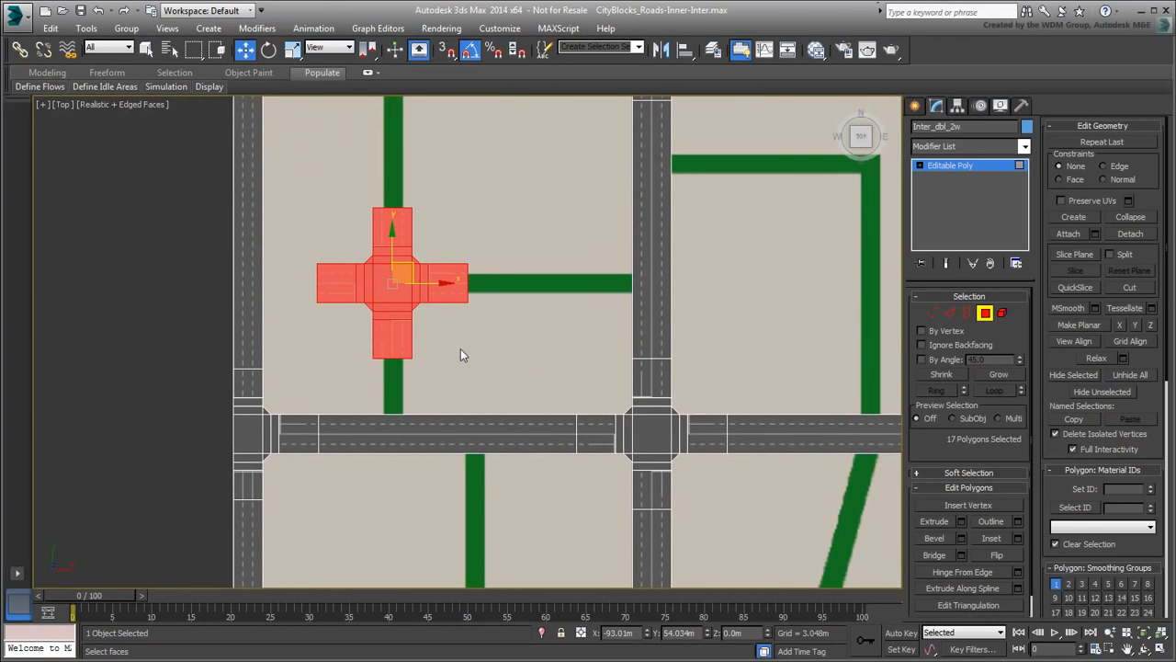
{"action": "scroll", "coordinate": [461, 349], "scroll_direction": "up", "scroll_amount": 2}
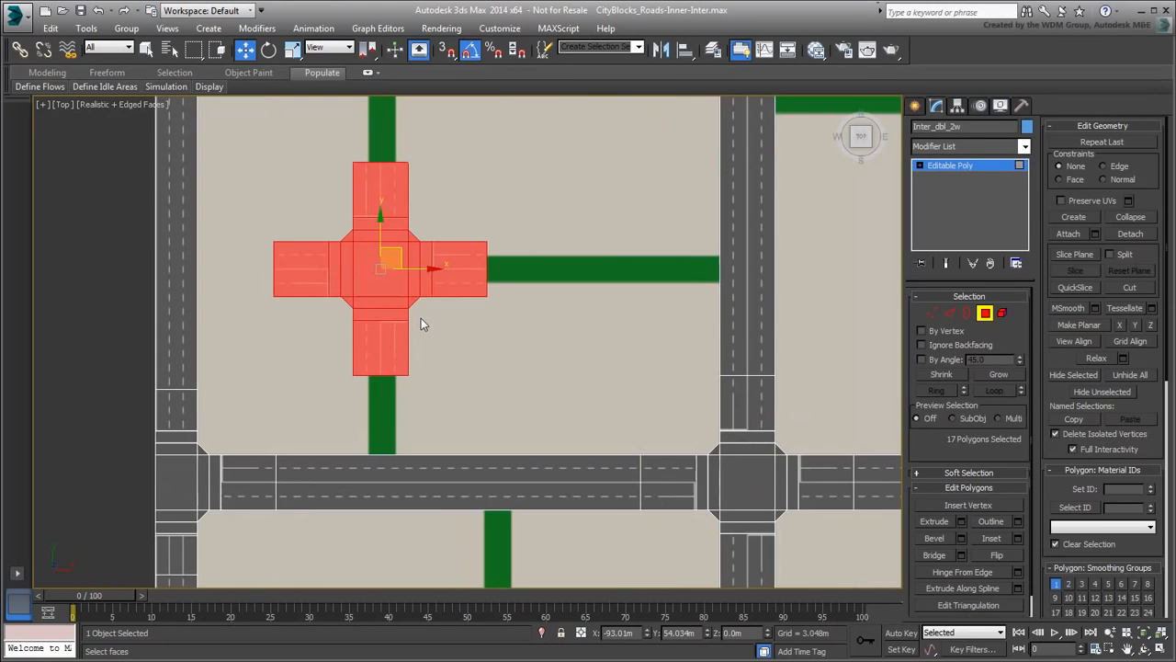
{"action": "right_click", "coordinate": [491, 392]}
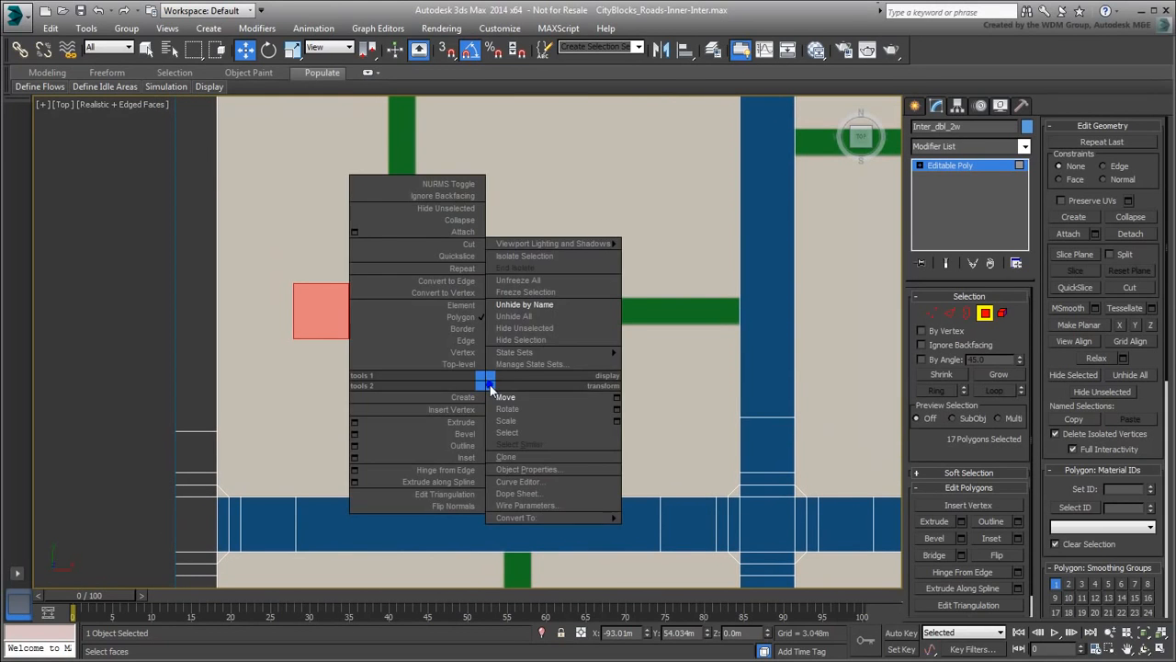
{"action": "left_click", "coordinate": [512, 423]}
{"action": "left_click_drag", "start_coordinate": [387, 318], "coordinate": [397, 380]}
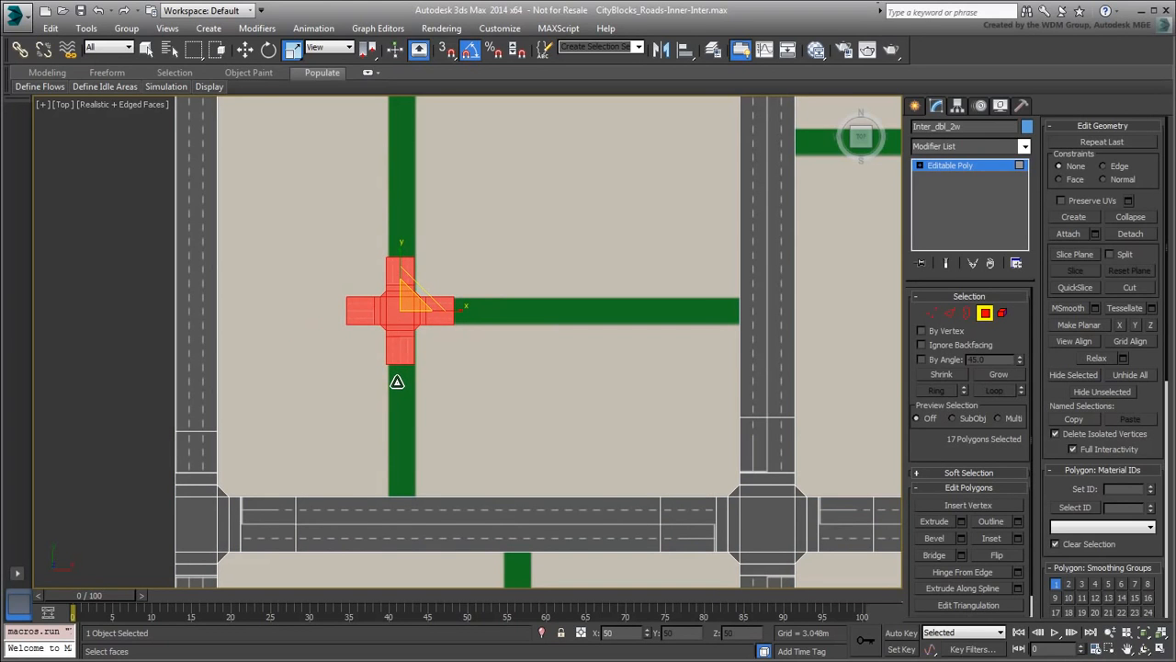
{"action": "scroll", "coordinate": [389, 321], "scroll_direction": "up", "scroll_amount": 3}
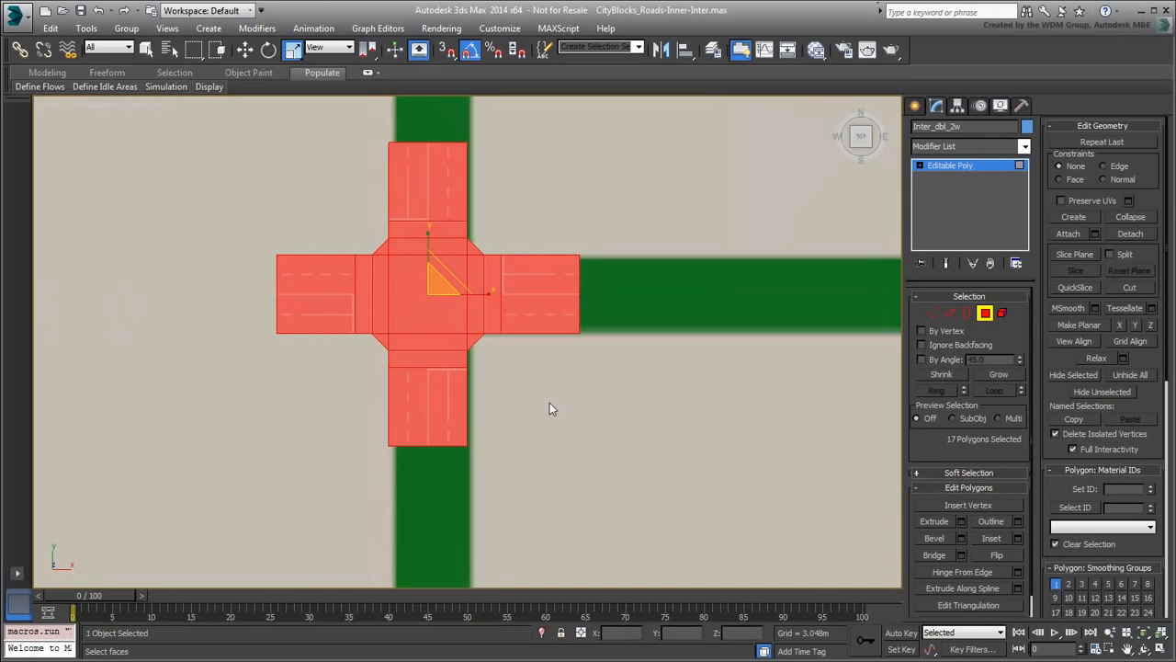
{"action": "left_click", "coordinate": [99, 10]}
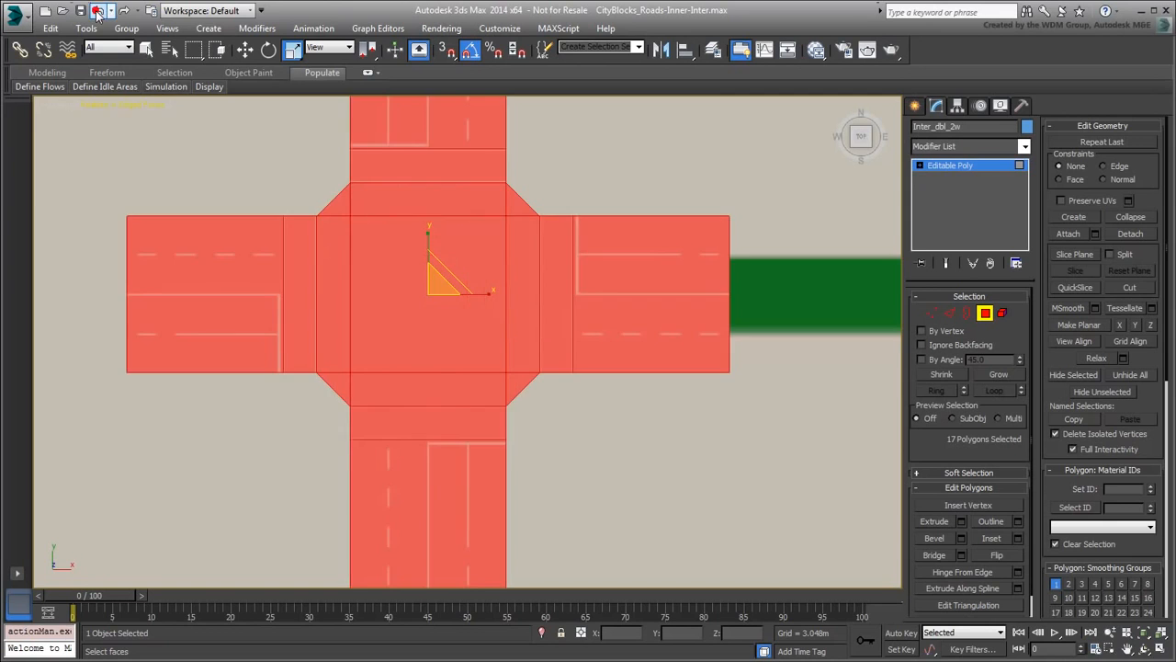
{"action": "scroll", "coordinate": [425, 363], "scroll_direction": "down", "scroll_amount": 3}
Offset the cloned intersection's left-half and right-half vertices inward along X by equal amounts, narrowing its vertical road to the green street's width
{"action": "key", "text": "w"}
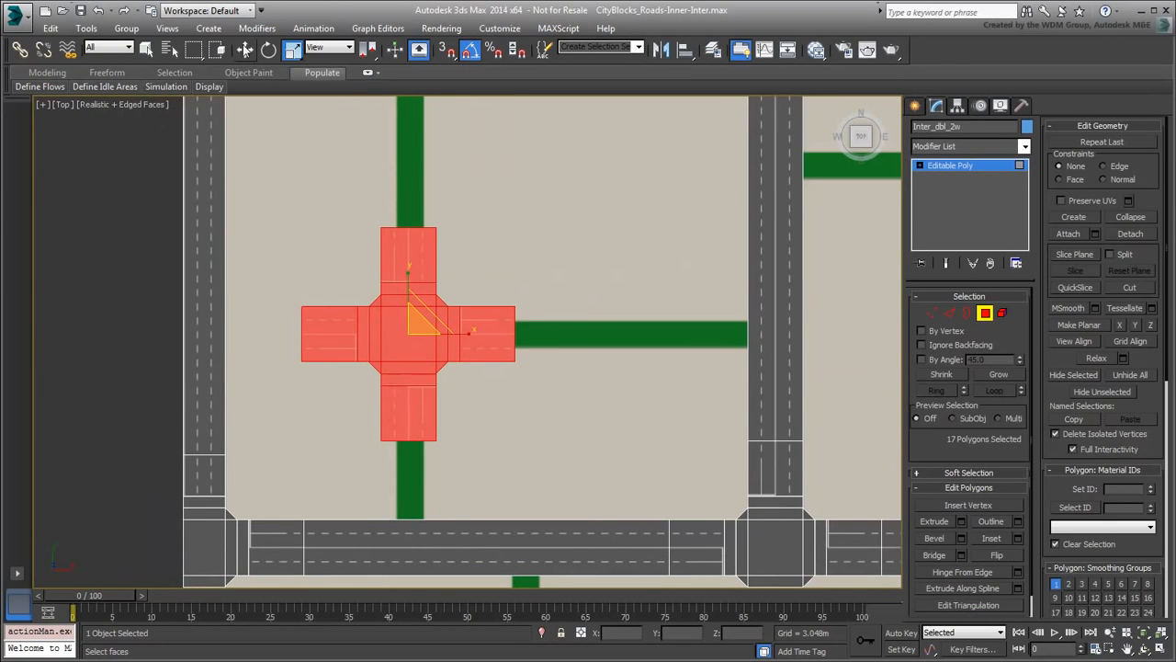
{"action": "middle_click_drag", "start_coordinate": [459, 403], "coordinate": [398, 382]}
{"action": "left_click", "coordinate": [929, 318]}
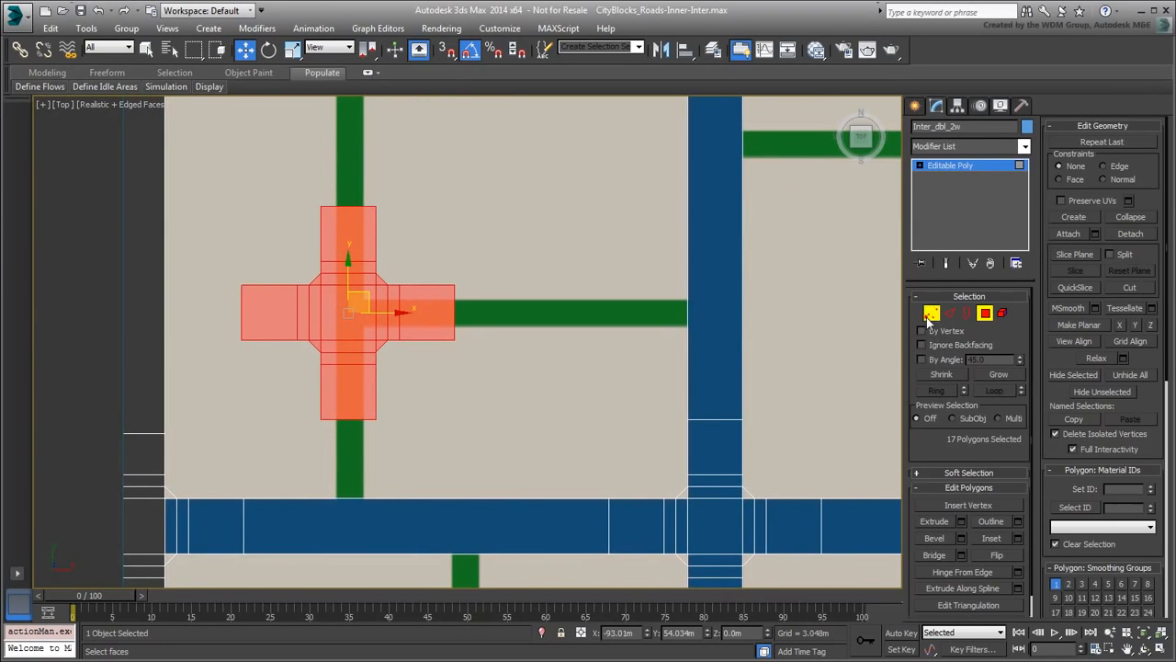
{"action": "left_click", "coordinate": [525, 406]}
{"action": "left_click_drag", "start_coordinate": [185, 156], "coordinate": [336, 470]}
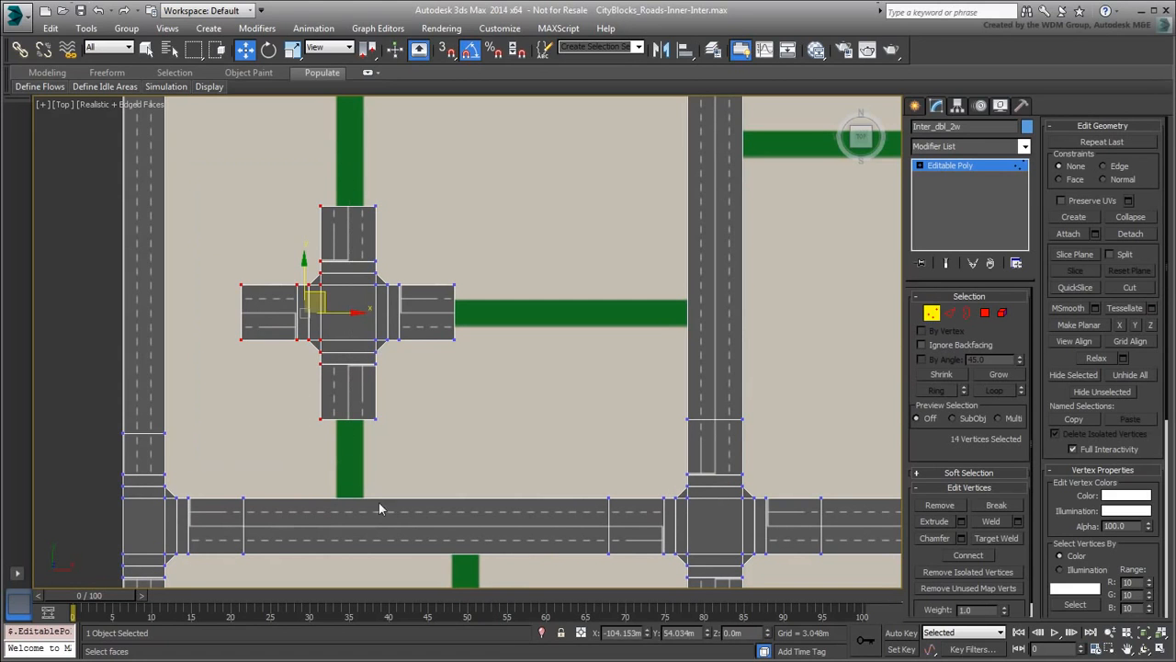
{"action": "left_click", "coordinate": [581, 633]}
{"action": "left_click", "coordinate": [613, 633]}
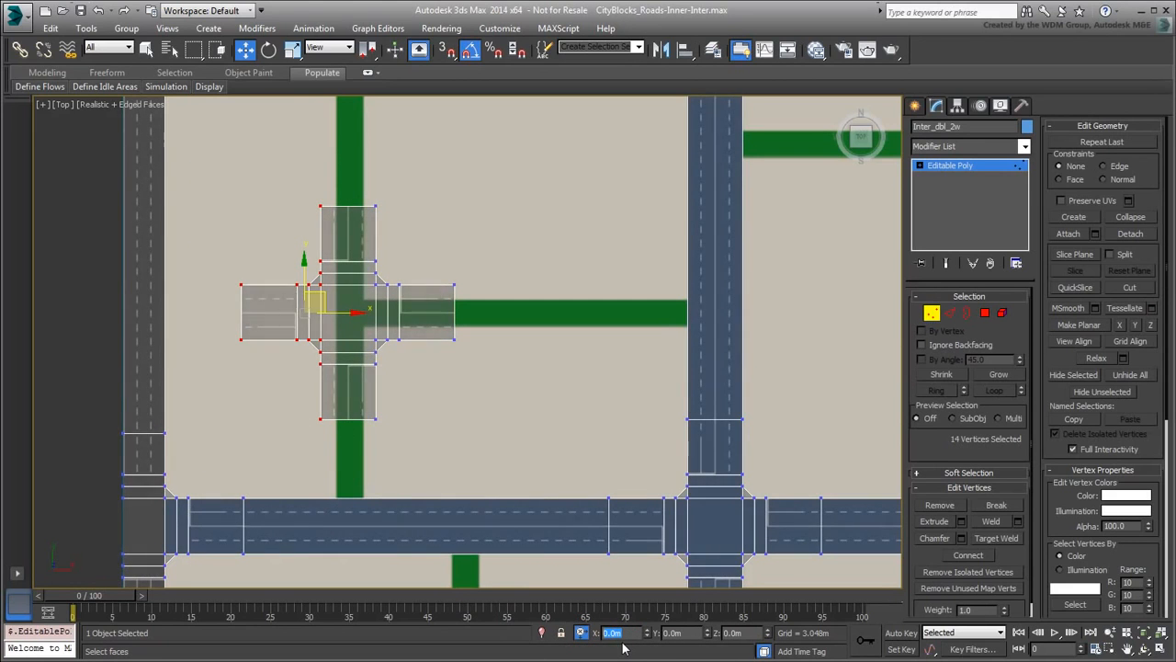
{"action": "type", "text": "4"}
{"action": "key", "text": "Return"}
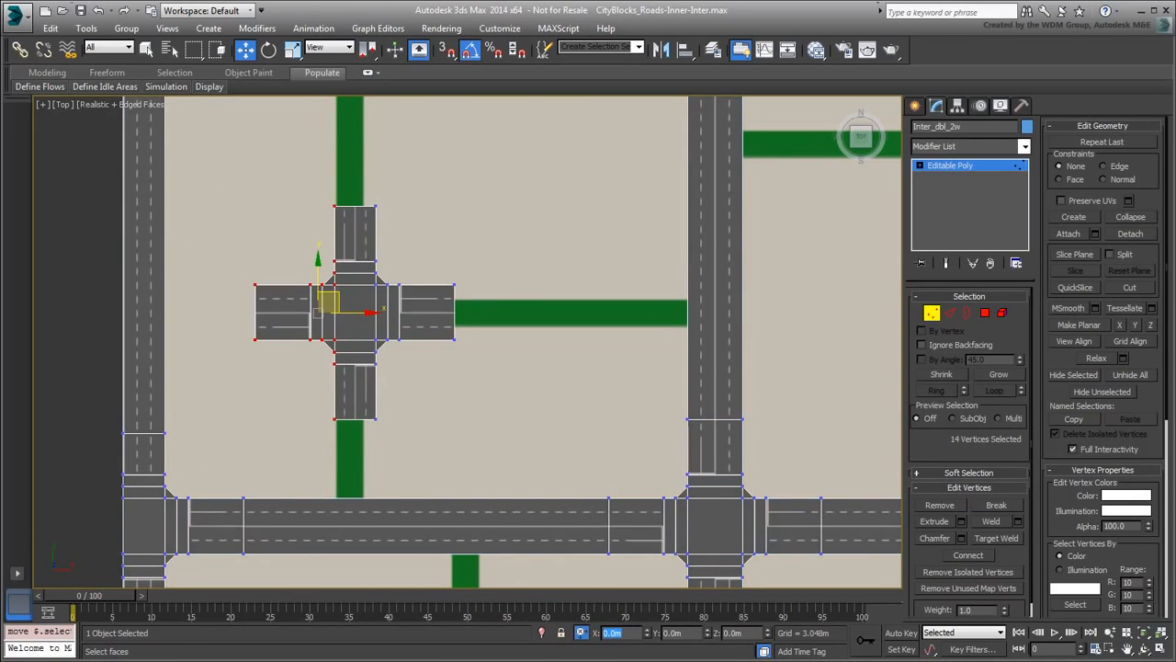
{"action": "left_click_drag", "start_coordinate": [533, 184], "coordinate": [365, 450]}
{"action": "left_click", "coordinate": [613, 633]}
{"action": "type", "text": "-4"}
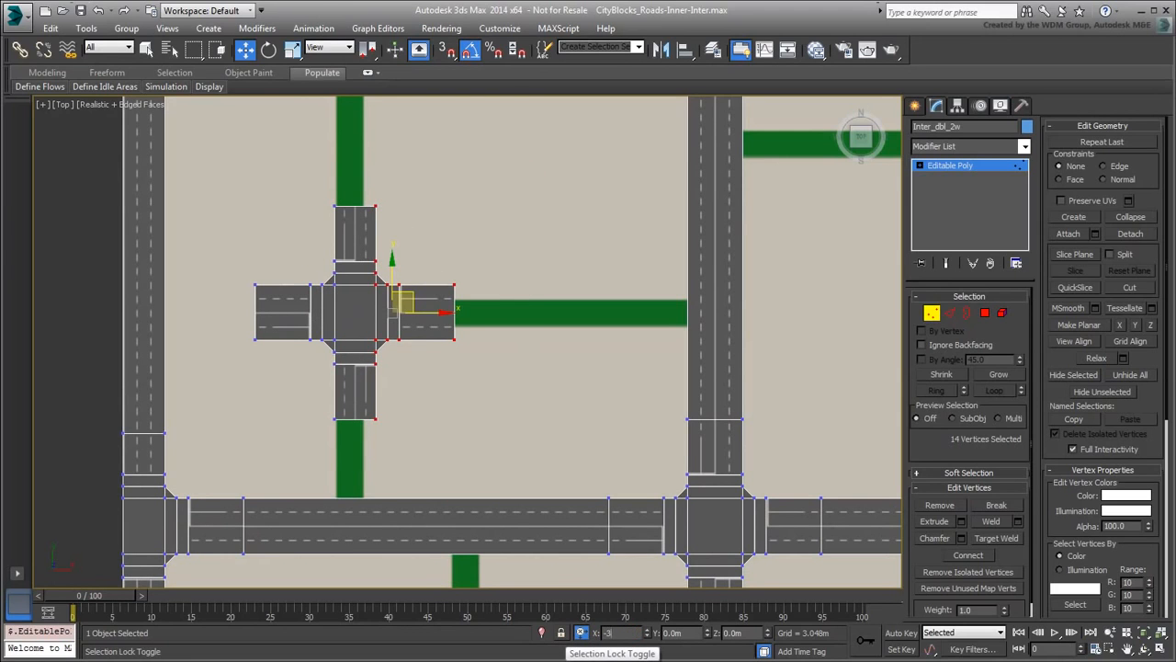
{"action": "key", "text": "Return"}
Offset the cloned intersection's upper-half and lower-half vertices inward along Y by equal amounts, narrowing its horizontal road to the green street's width
{"action": "left_click_drag", "start_coordinate": [210, 163], "coordinate": [491, 310]}
{"action": "left_click", "coordinate": [673, 633]}
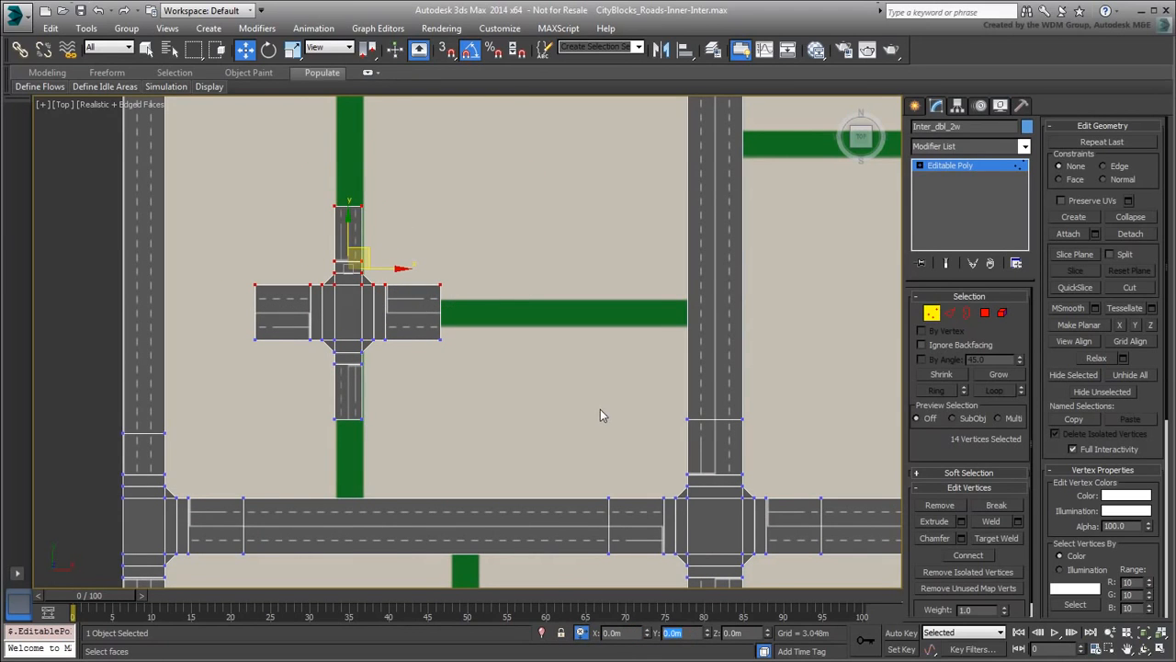
{"action": "type", "text": "-4"}
{"action": "key", "text": "Return"}
{"action": "left_click_drag", "start_coordinate": [231, 460], "coordinate": [468, 326]}
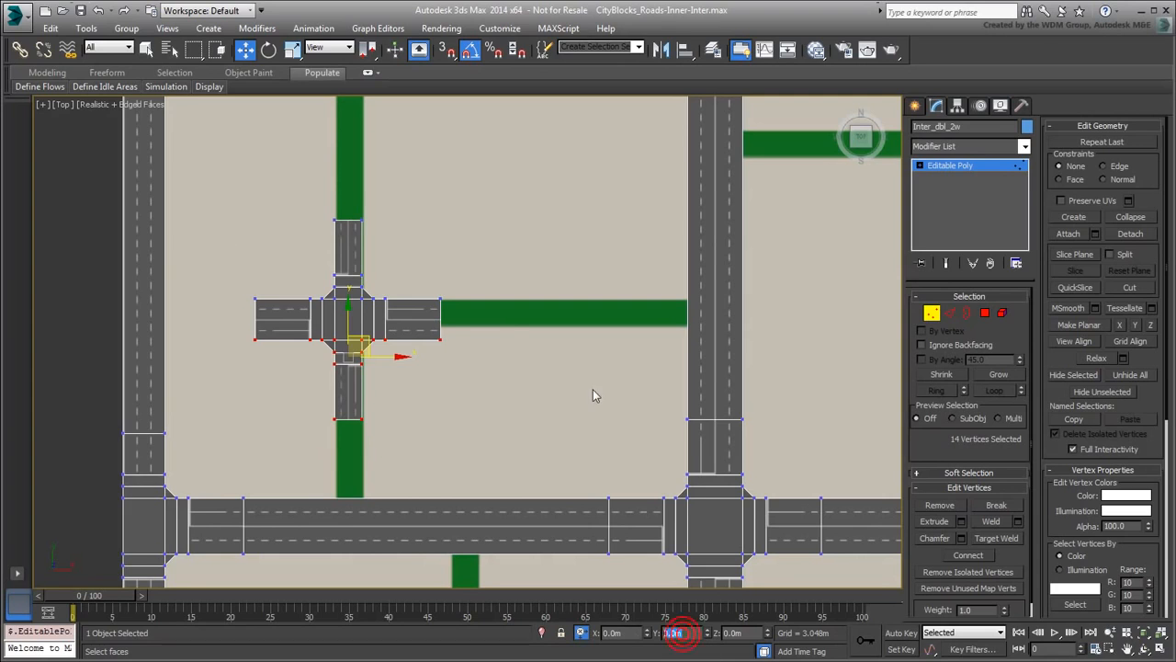
{"action": "left_click", "coordinate": [672, 633]}
{"action": "type", "text": "4"}
{"action": "key", "text": "Return"}
Shorten the intersection's right and upper arms to about half their length by offsetting their end vertices inward along X and Y
{"action": "left_click_drag", "start_coordinate": [505, 254], "coordinate": [427, 377]}
{"action": "left_click", "coordinate": [613, 634]}
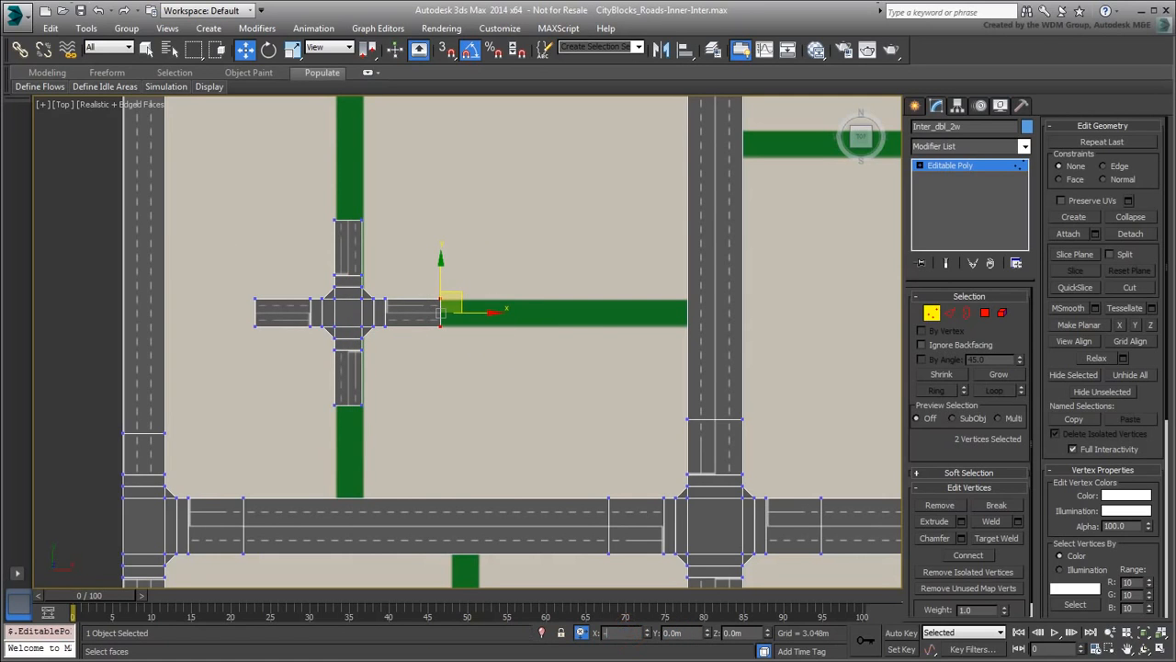
{"action": "type", "text": "-4"}
{"action": "key", "text": "Return"}
{"action": "left_click_drag", "start_coordinate": [294, 189], "coordinate": [391, 253]}
{"action": "left_click", "coordinate": [673, 633]}
{"action": "type", "text": "-4"}
{"action": "key", "text": "Return"}
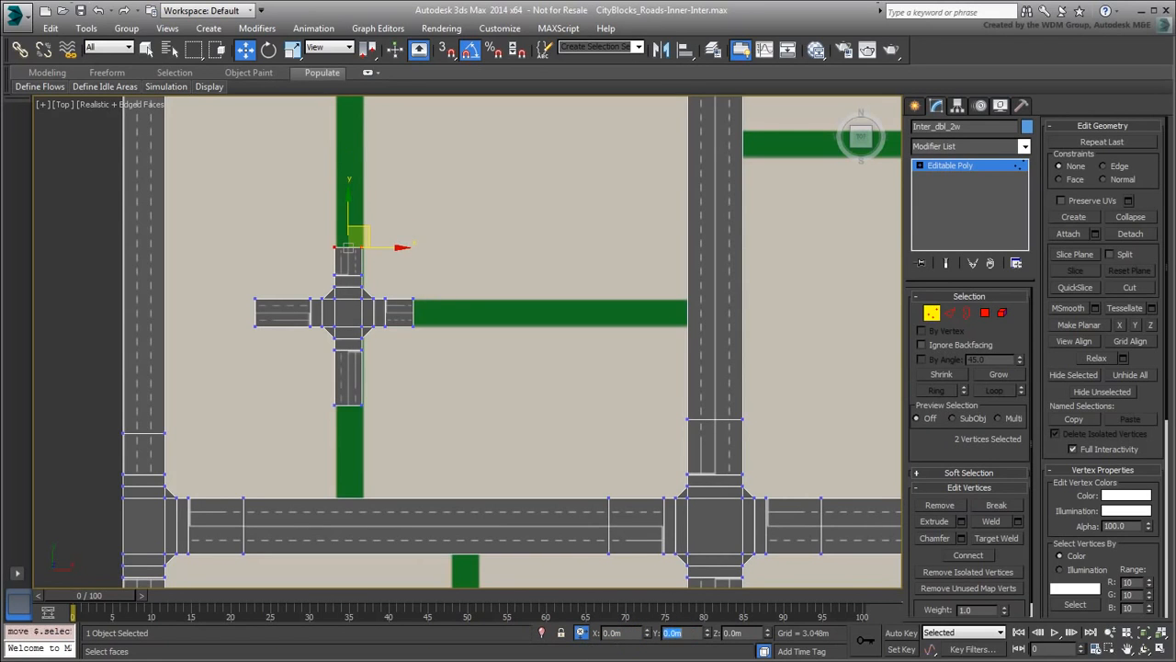
Shorten the intersection's left and lower arms to match the other two by offsetting their end vertices inward along X and Y
{"action": "left_click_drag", "start_coordinate": [224, 267], "coordinate": [289, 358]}
{"action": "left_click", "coordinate": [612, 633]}
{"action": "type", "text": "4"}
{"action": "key", "text": "Return"}
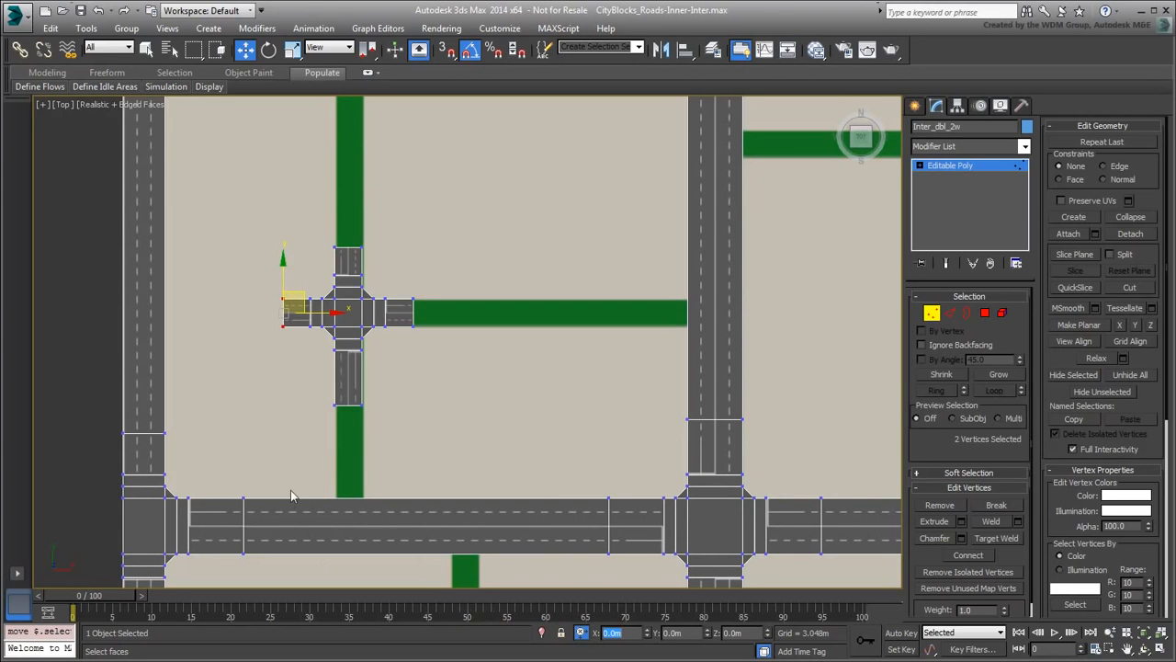
{"action": "left_click_drag", "start_coordinate": [303, 437], "coordinate": [386, 381]}
{"action": "left_click", "coordinate": [685, 634]}
{"action": "type", "text": "4"}
{"action": "key", "text": "Return"}
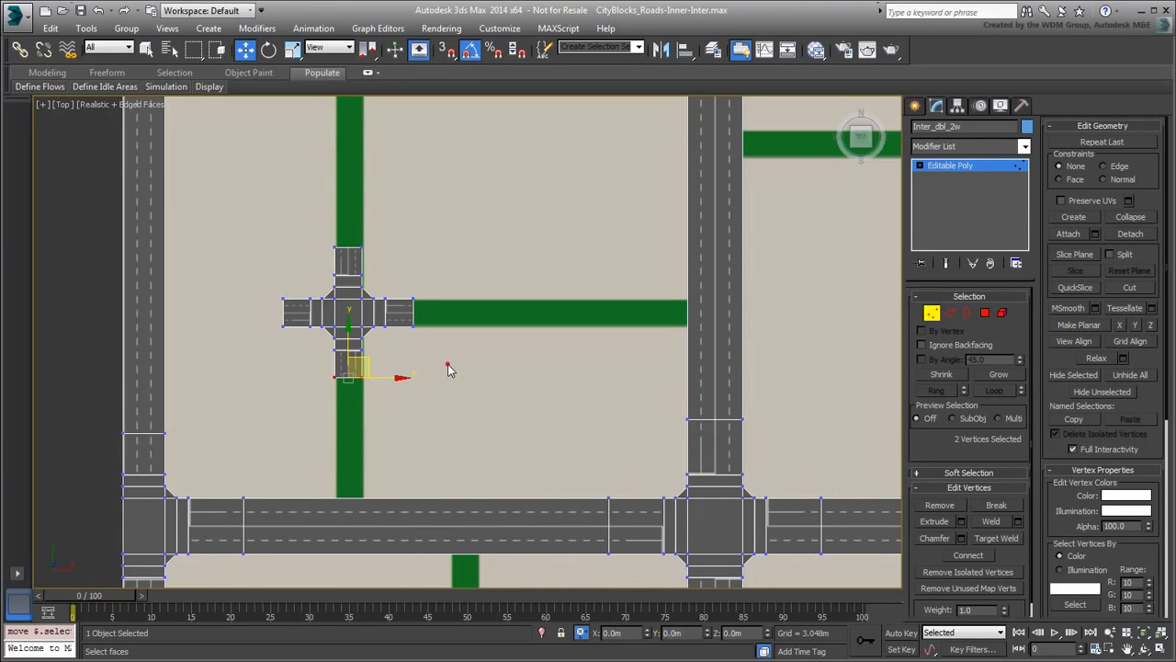
Select all polygons of the resized intersection and nudge it into alignment with the green streets' junction
{"action": "left_click", "coordinate": [450, 369]}
{"action": "scroll", "coordinate": [347, 330], "scroll_direction": "up", "scroll_amount": 5}
{"action": "left_click", "coordinate": [985, 314]}
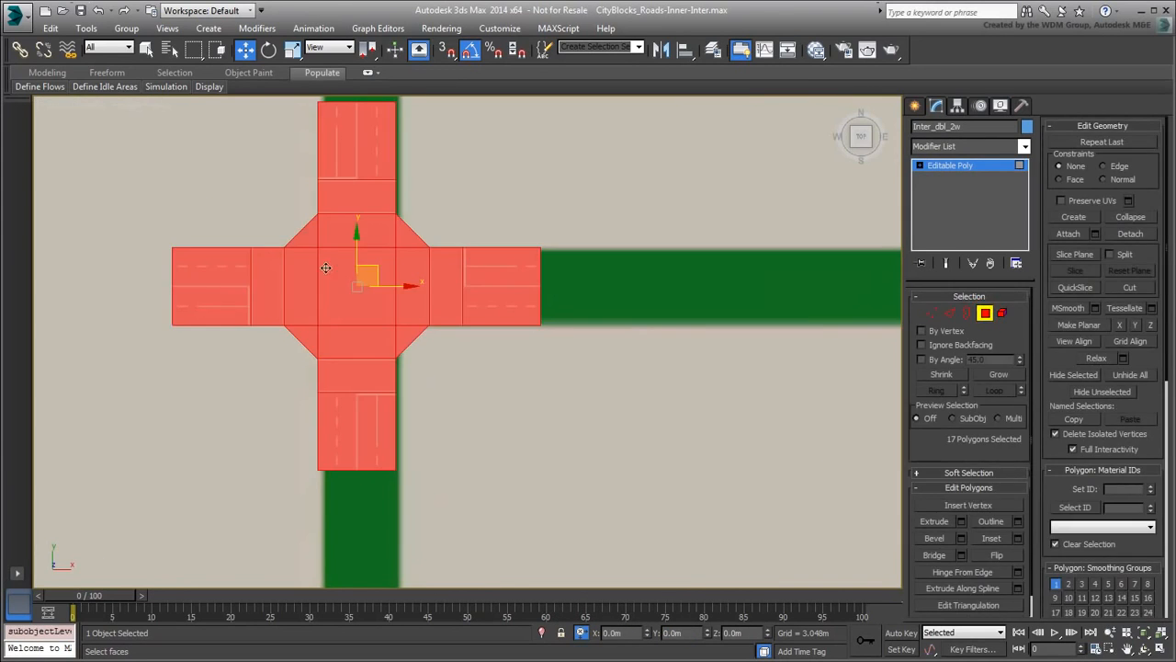
{"action": "left_click", "coordinate": [985, 314]}
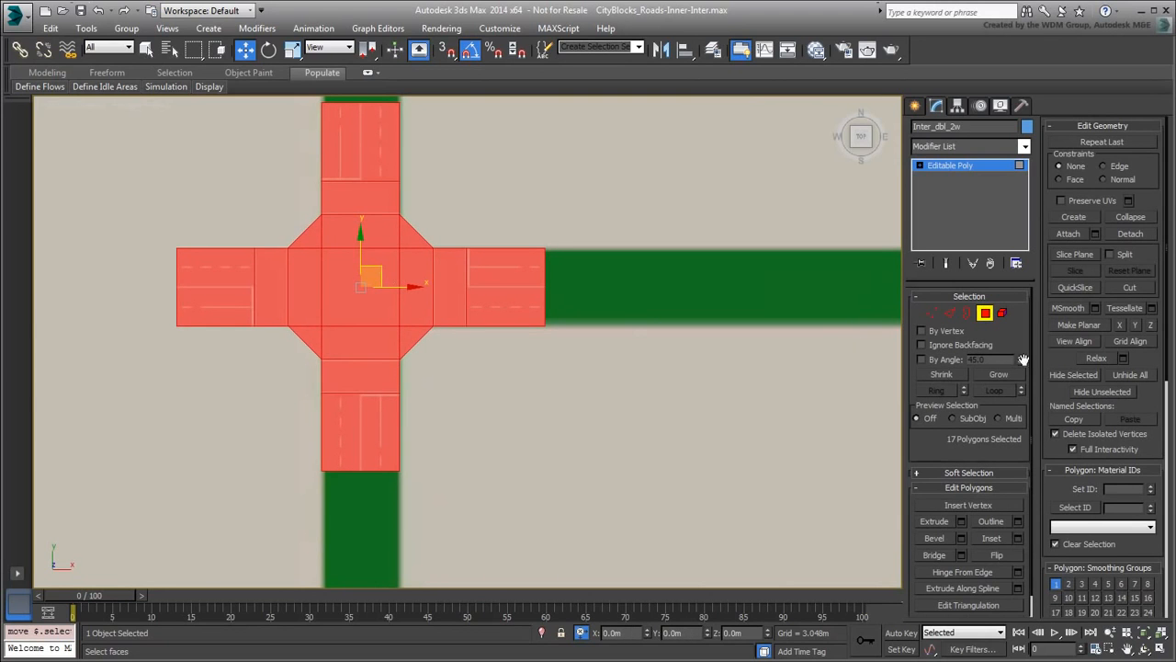
{"action": "key", "text": "1"}
{"action": "scroll", "coordinate": [612, 438], "scroll_direction": "down", "scroll_amount": 5}
{"action": "scroll", "coordinate": [533, 430], "scroll_direction": "down", "scroll_amount": 1}
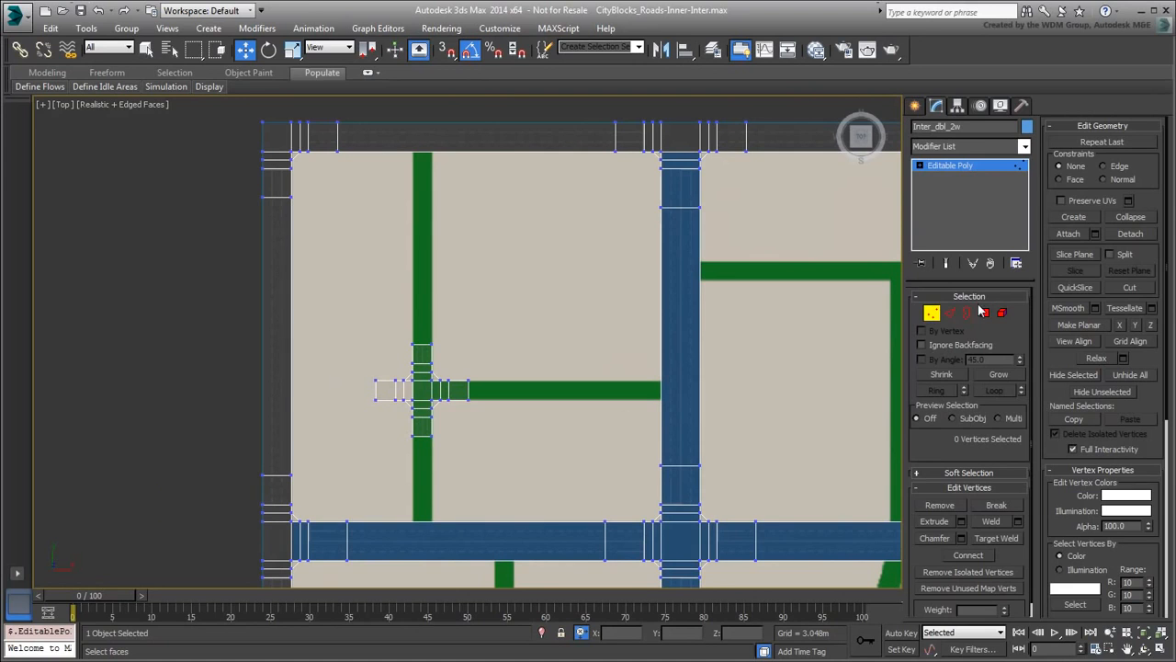
{"action": "left_click", "coordinate": [985, 313]}
{"action": "left_click", "coordinate": [489, 442]}
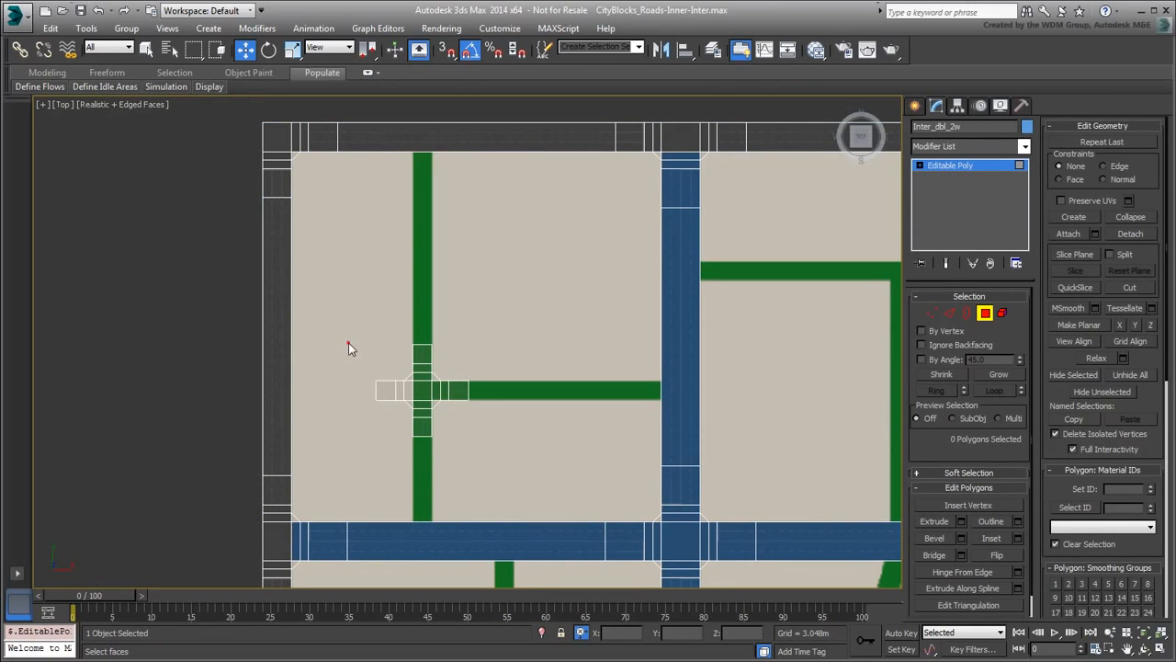
{"action": "left_click_drag", "start_coordinate": [347, 344], "coordinate": [414, 422]}
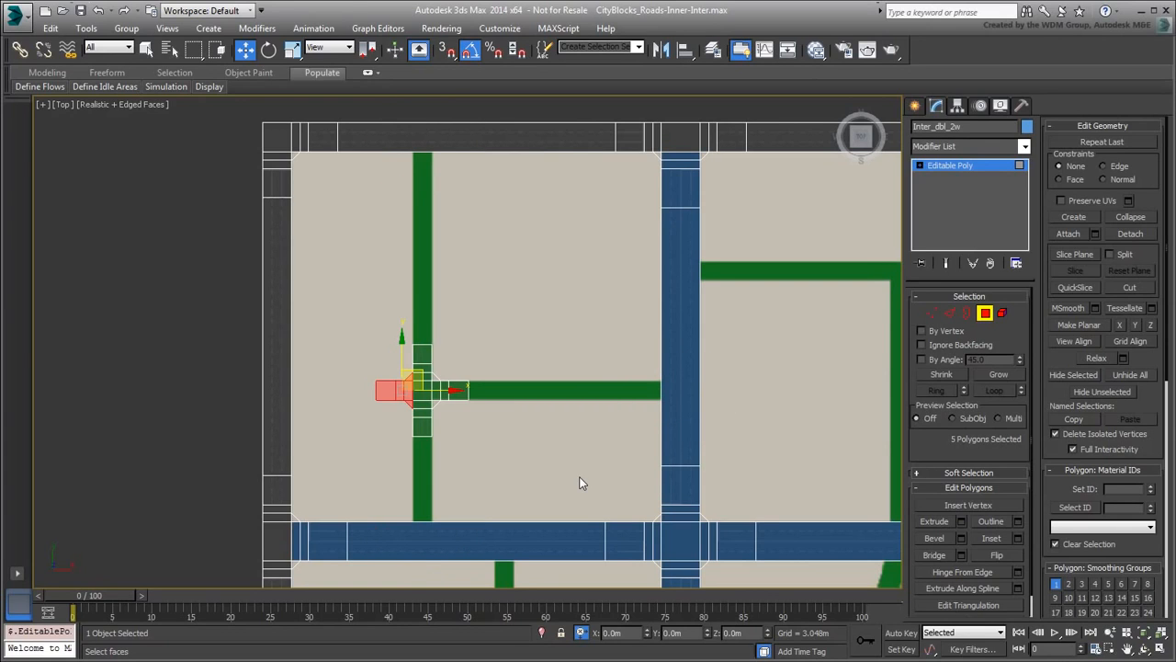
{"action": "left_click", "coordinate": [528, 454]}
Clone the intersection's upper arm as an element down to the lower main road, and its lower arm up to the upper main road
{"action": "scroll", "coordinate": [469, 428], "scroll_direction": "up", "scroll_amount": 2}
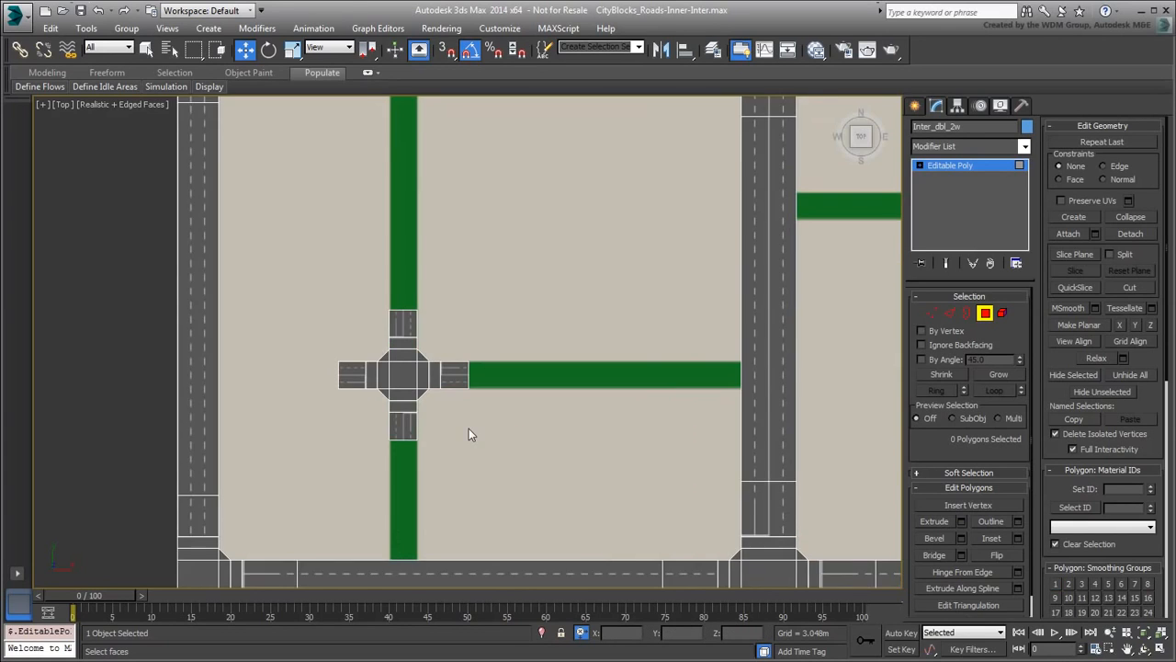
{"action": "middle_click_drag", "start_coordinate": [513, 452], "coordinate": [509, 478]}
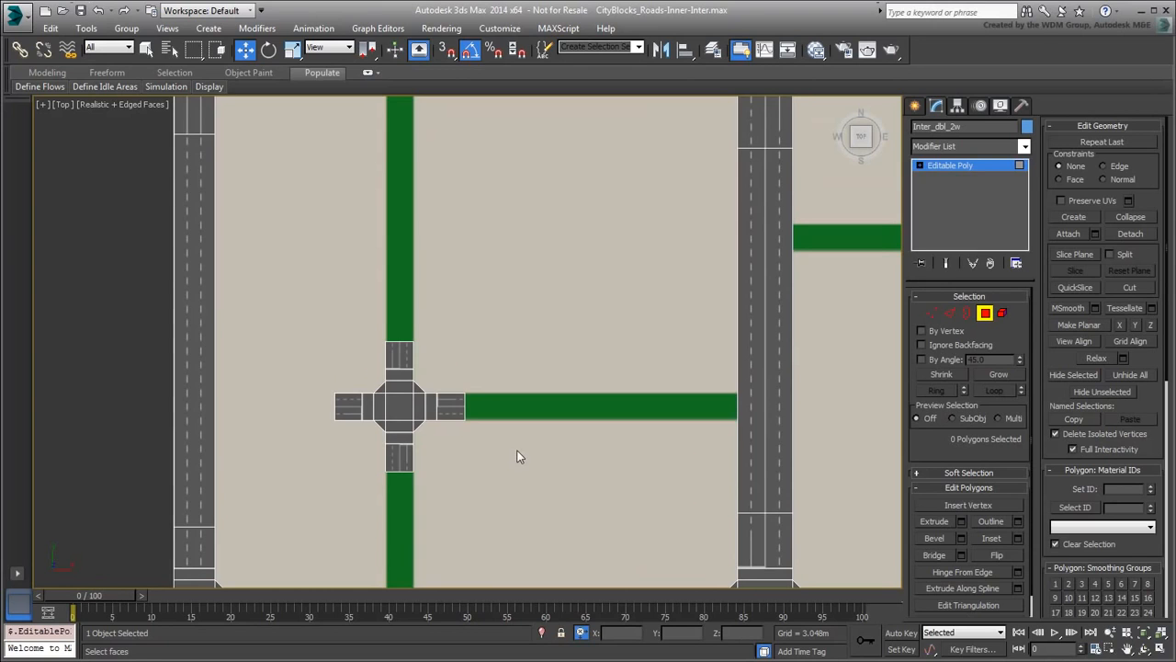
{"action": "scroll", "coordinate": [517, 456], "scroll_direction": "down", "scroll_amount": 1}
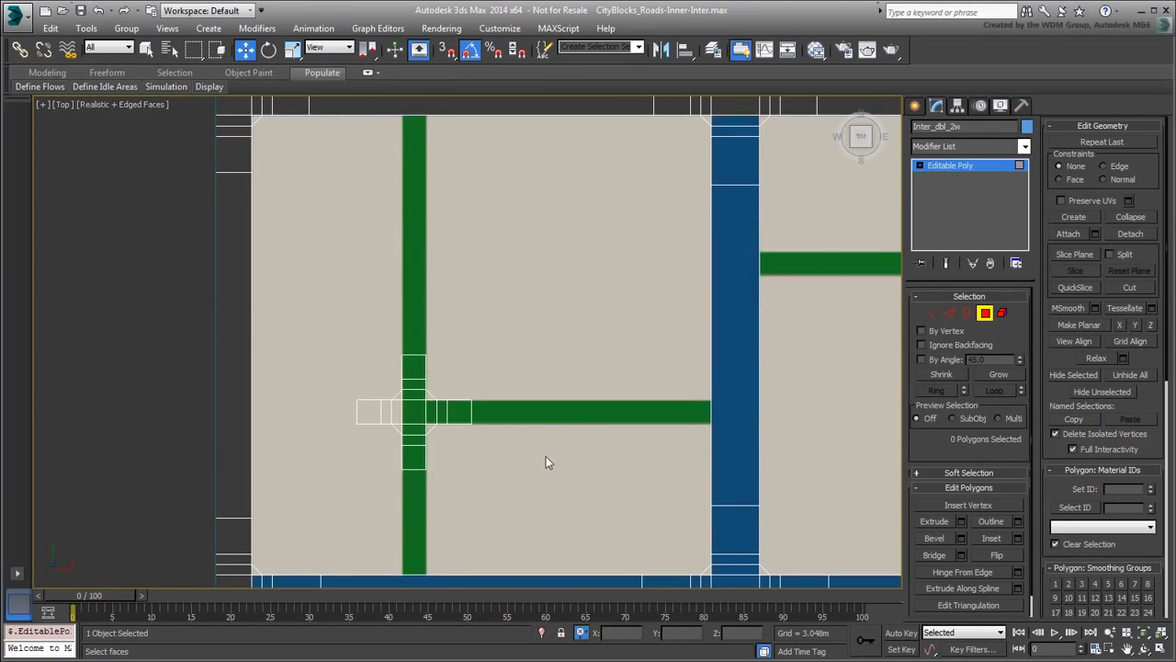
{"action": "scroll", "coordinate": [549, 462], "scroll_direction": "down", "scroll_amount": 1}
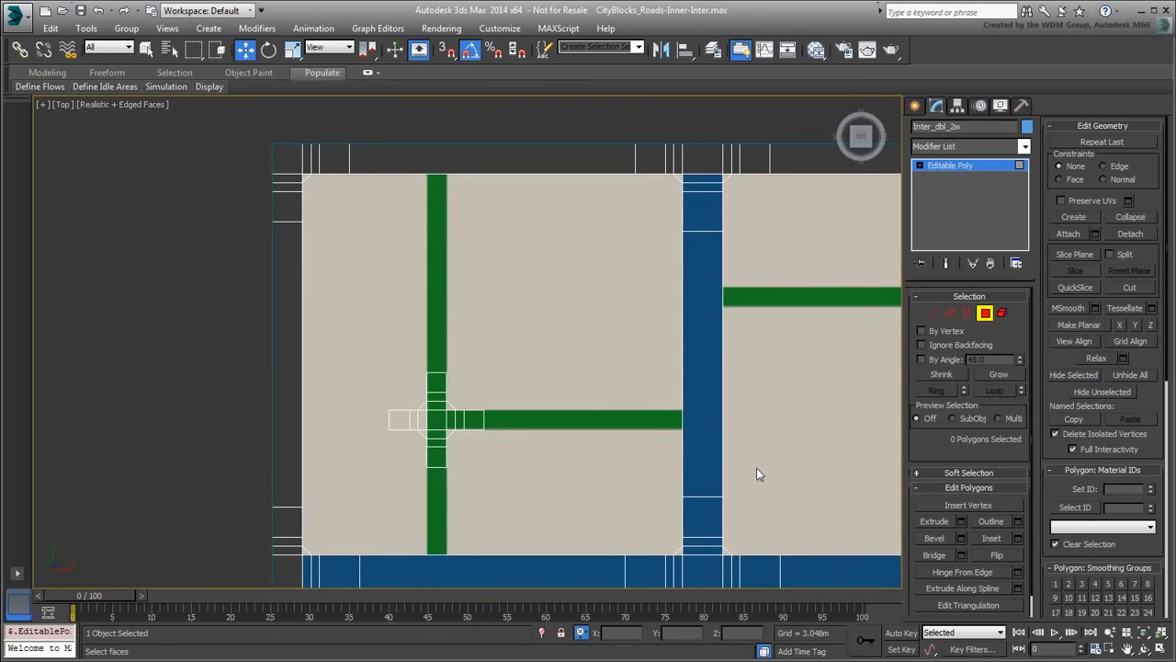
{"action": "left_click_drag", "start_coordinate": [380, 325], "coordinate": [478, 410]}
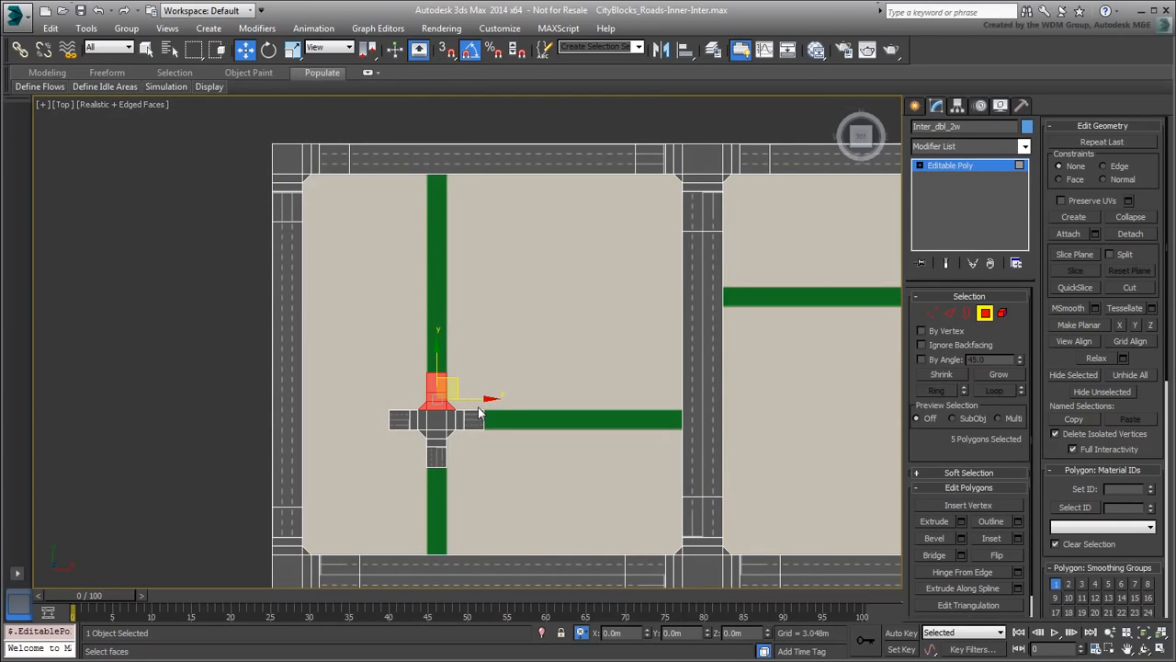
{"action": "mouse_move", "coordinate": [434, 363]}
{"action": "left_mouse_down", "text": "shift"}
{"action": "mouse_move", "coordinate": [434, 506]}
{"action": "mouse_move", "coordinate": [418, 469]}
{"action": "mouse_move", "coordinate": [471, 437]}
{"action": "left_mouse_up", "text": "shift"}
{"action": "left_click", "coordinate": [635, 350]}
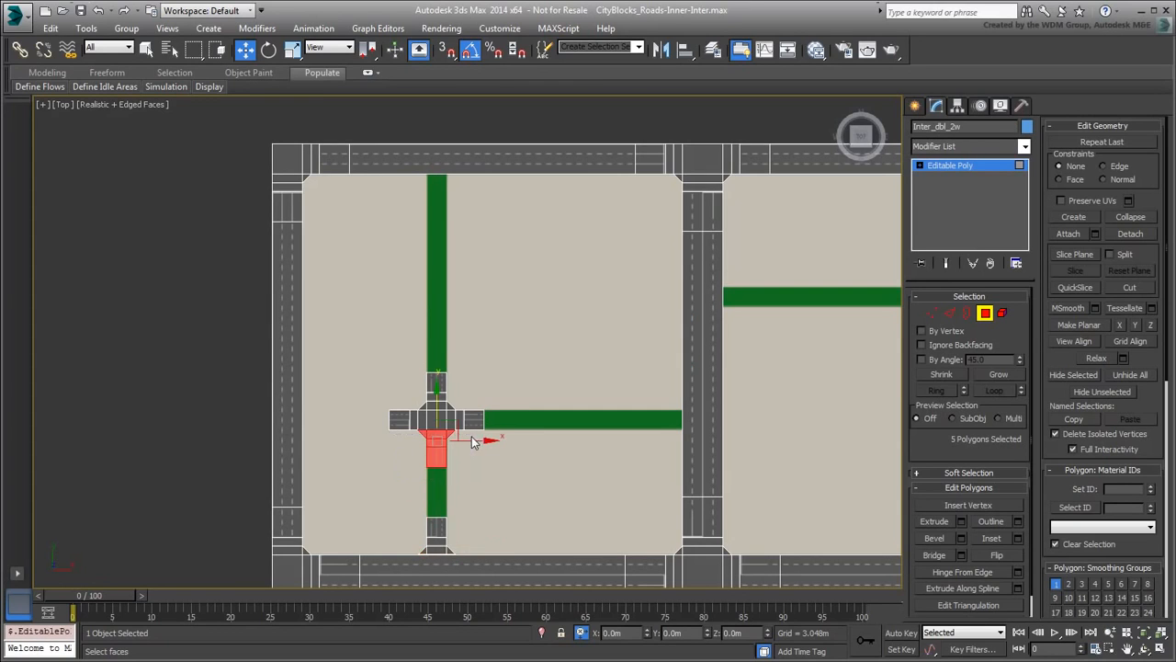
{"action": "left_click_drag", "start_coordinate": [437, 401], "coordinate": [454, 147], "text": "shift"}
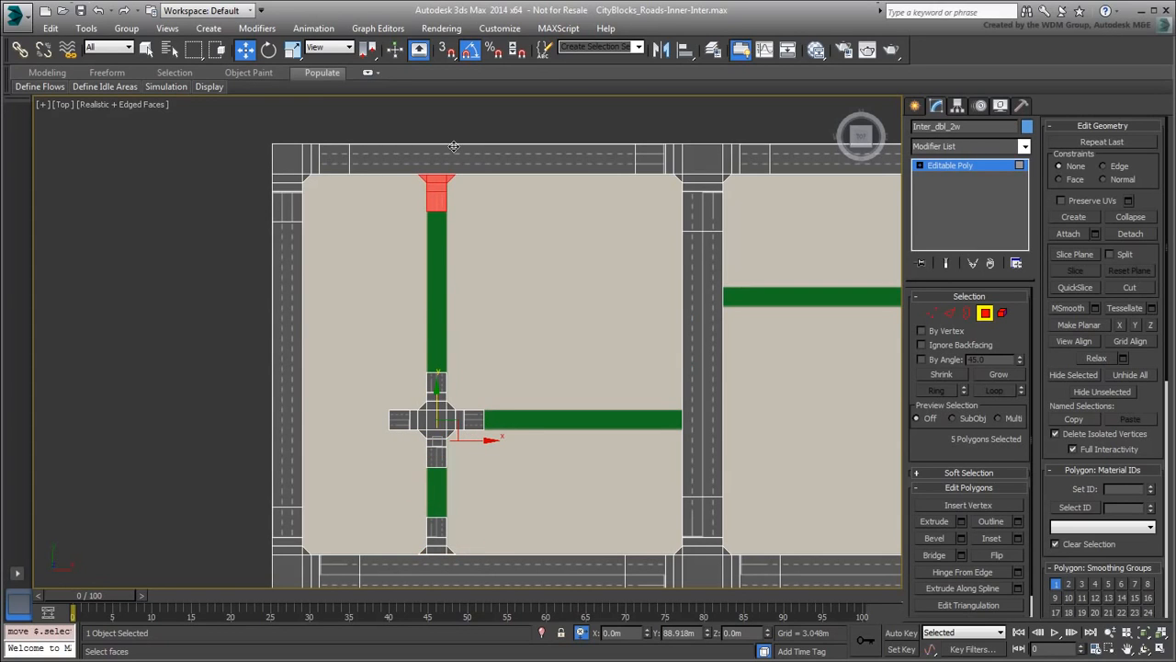
{"action": "left_click", "coordinate": [635, 349]}
Clone the intersection's left arm as an element along X, placing it where the green street meets the central vertical road
{"action": "left_click_drag", "start_coordinate": [366, 379], "coordinate": [429, 460]}
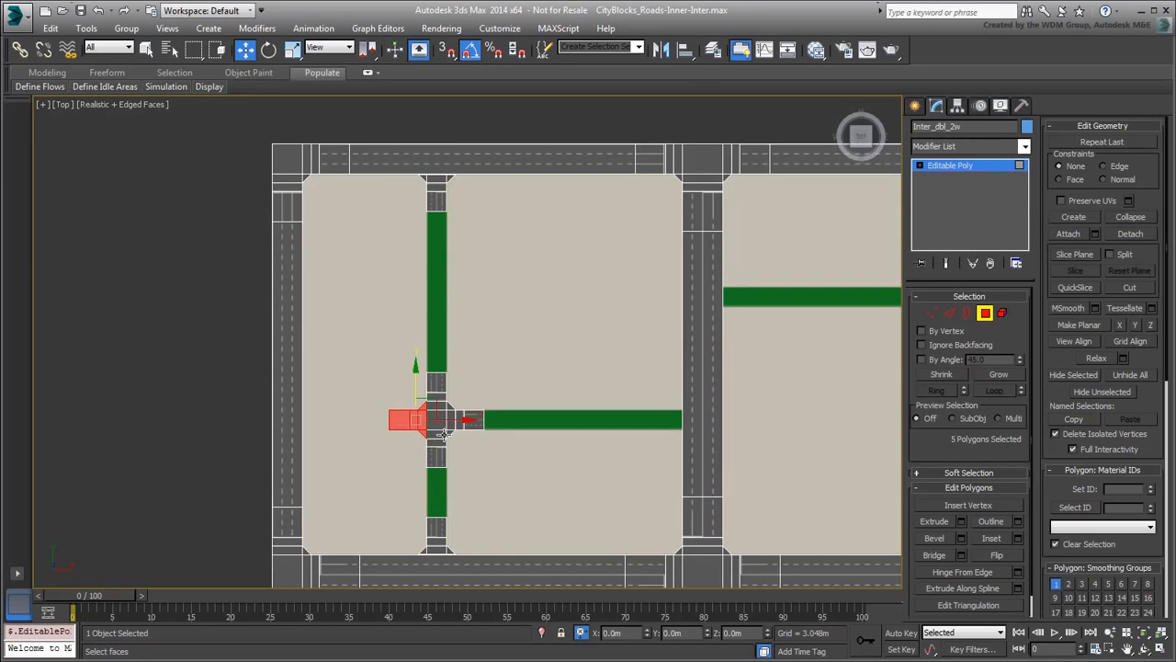
{"action": "left_click_drag", "start_coordinate": [450, 420], "coordinate": [703, 422], "text": "shift"}
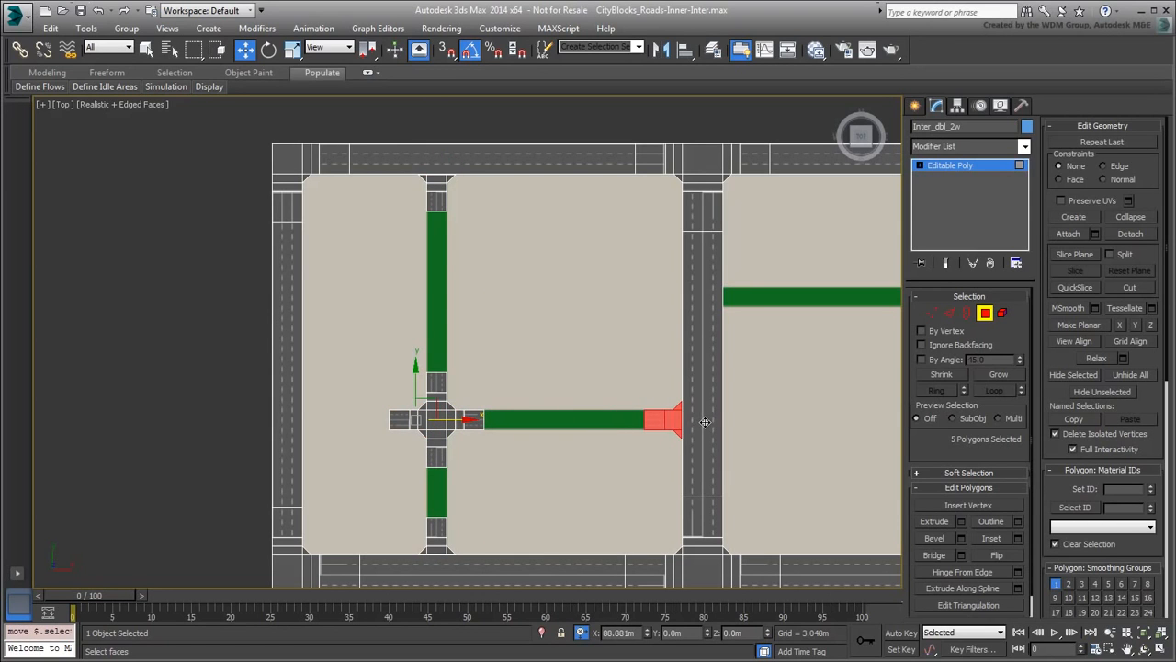
{"action": "left_click", "coordinate": [654, 350]}
Clone the whole narrow intersection as an element onto the green street corner in the upper-right block and align it
{"action": "scroll", "coordinate": [560, 472], "scroll_direction": "down", "scroll_amount": 3}
{"action": "mouse_move", "coordinate": [560, 472]}
{"action": "middle_mouse_down"}
{"action": "mouse_move", "coordinate": [457, 464]}
{"action": "mouse_move", "coordinate": [399, 358]}
{"action": "middle_mouse_up"}
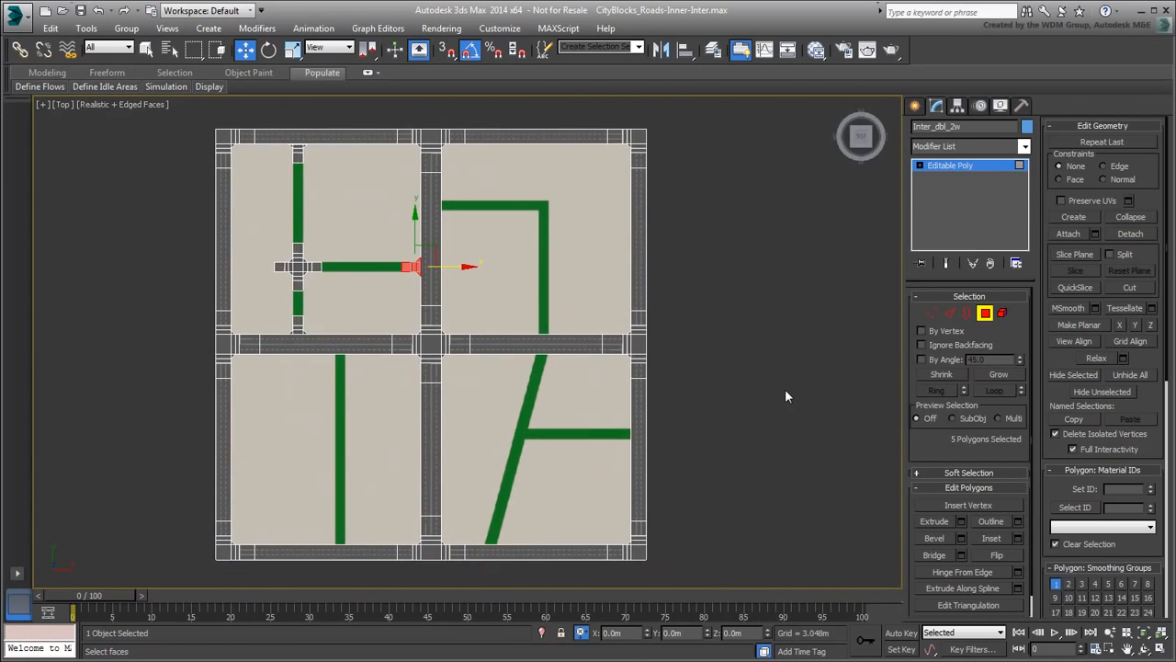
{"action": "left_click_drag", "start_coordinate": [327, 300], "coordinate": [543, 204]}
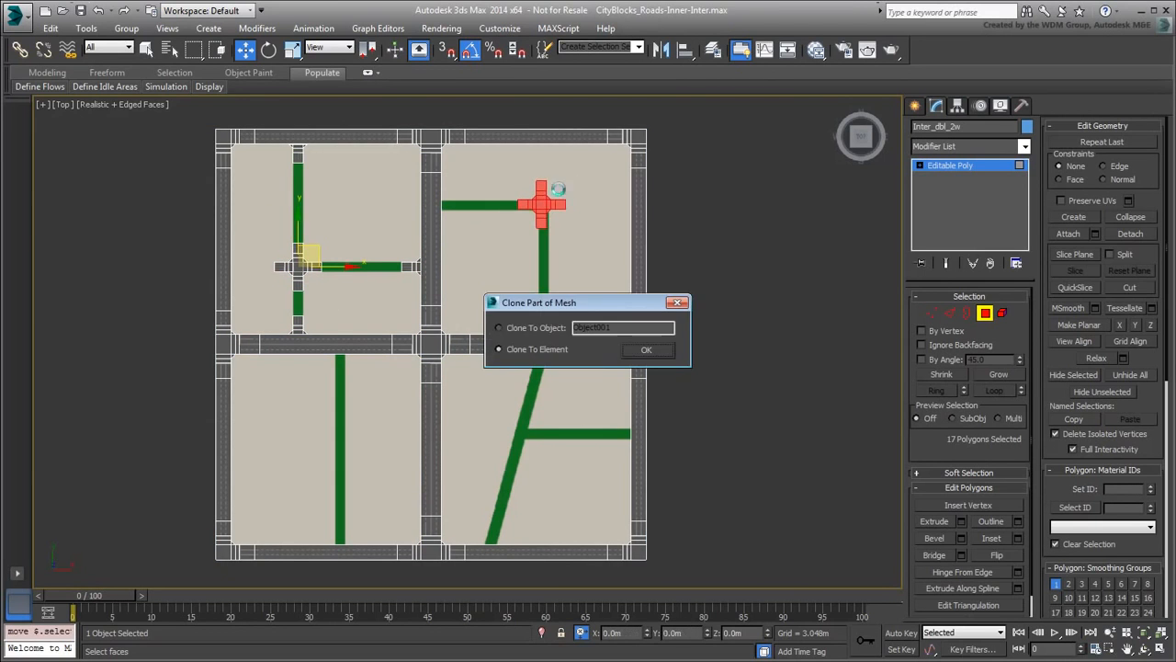
{"action": "left_click", "coordinate": [643, 343]}
{"action": "scroll", "coordinate": [629, 306], "scroll_direction": "up", "scroll_amount": 5}
{"action": "left_click_drag", "start_coordinate": [629, 307], "coordinate": [638, 311]}
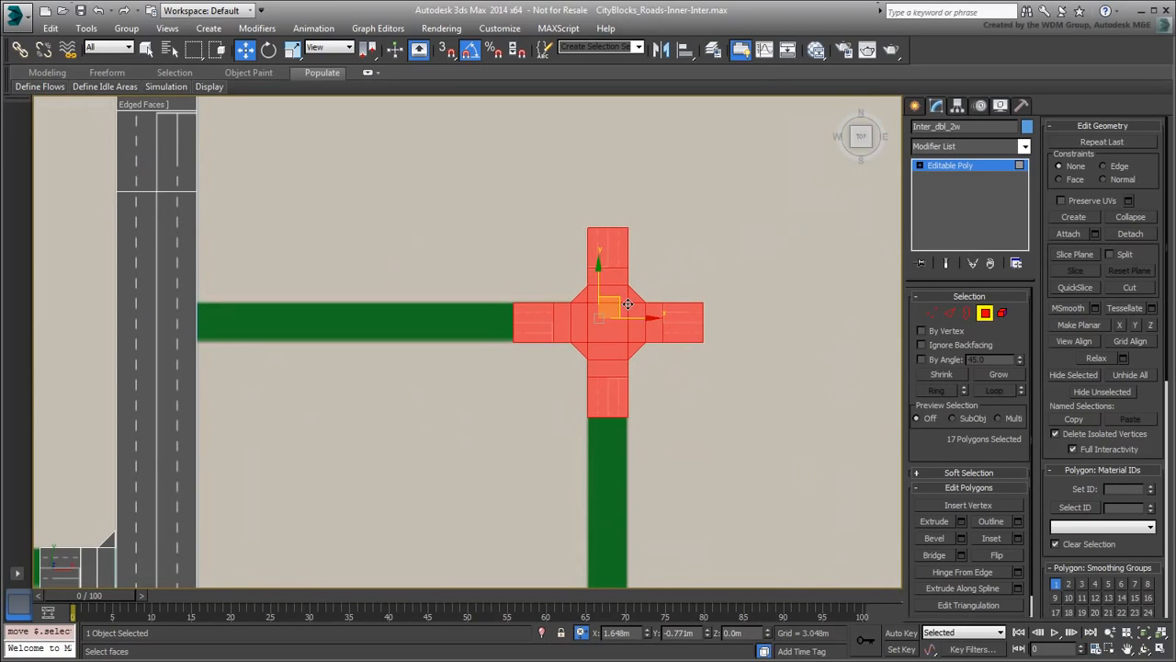
Clone the upper-right intersection's right arm to the central vertical road and its upper arm to the central horizontal road as elements
{"action": "mouse_move", "coordinate": [746, 264]}
{"action": "left_mouse_down"}
{"action": "mouse_move", "coordinate": [658, 366]}
{"action": "mouse_move", "coordinate": [683, 344]}
{"action": "mouse_move", "coordinate": [252, 344]}
{"action": "left_mouse_up"}
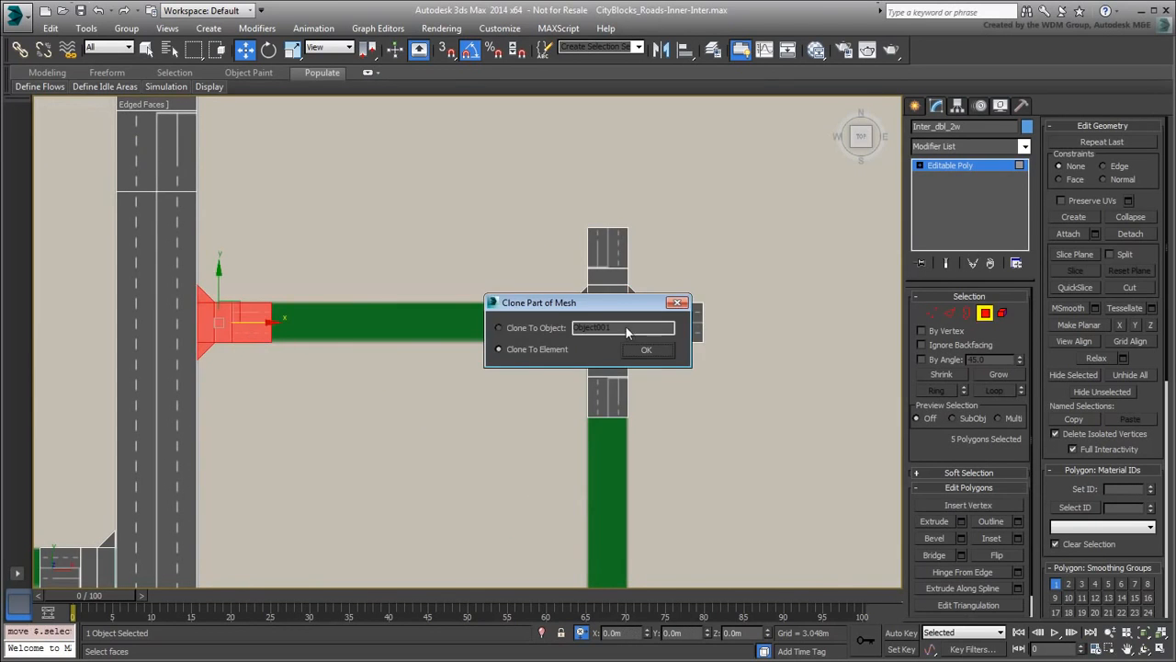
{"action": "left_click", "coordinate": [658, 372]}
{"action": "left_click_drag", "start_coordinate": [542, 183], "coordinate": [657, 296]}
{"action": "scroll", "coordinate": [553, 423], "scroll_direction": "down", "scroll_amount": 4}
{"action": "left_click_drag", "start_coordinate": [589, 198], "coordinate": [596, 463], "text": "shift"}
{"action": "left_click", "coordinate": [643, 350]}
Clone the upper-left block's upper and lower road connectors together as elements onto the ends of the lower-left block's green street
{"action": "scroll", "coordinate": [627, 363], "scroll_direction": "down", "scroll_amount": 4}
{"action": "middle_click_drag", "start_coordinate": [480, 436], "coordinate": [493, 417]}
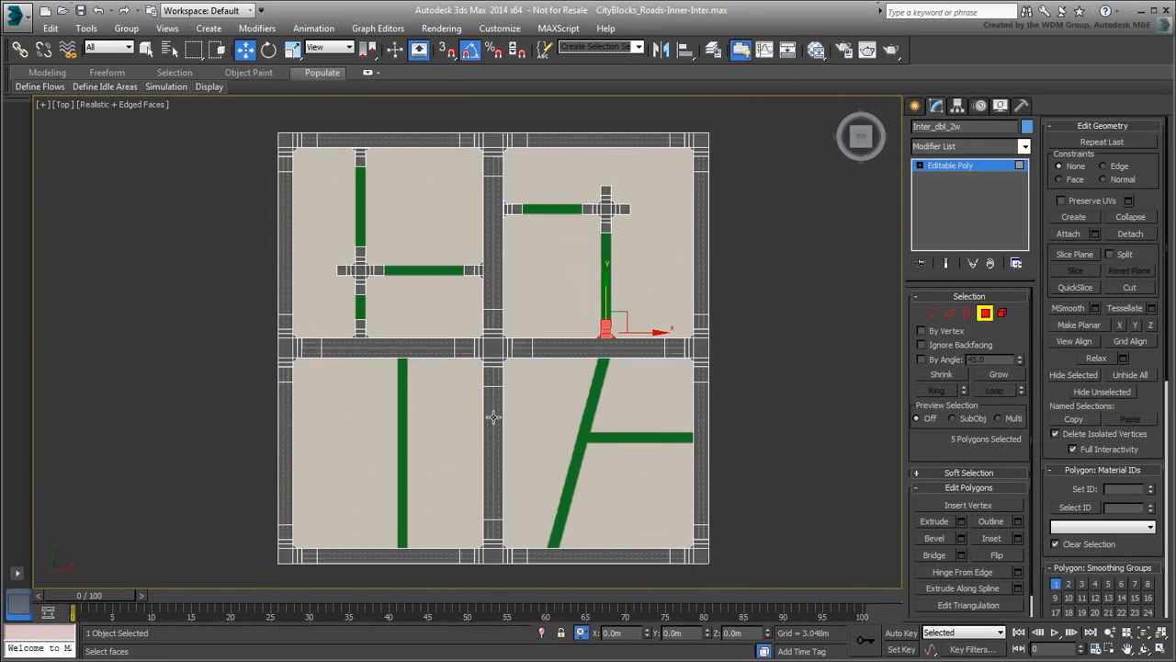
{"action": "left_click_drag", "start_coordinate": [381, 188], "coordinate": [341, 175]}
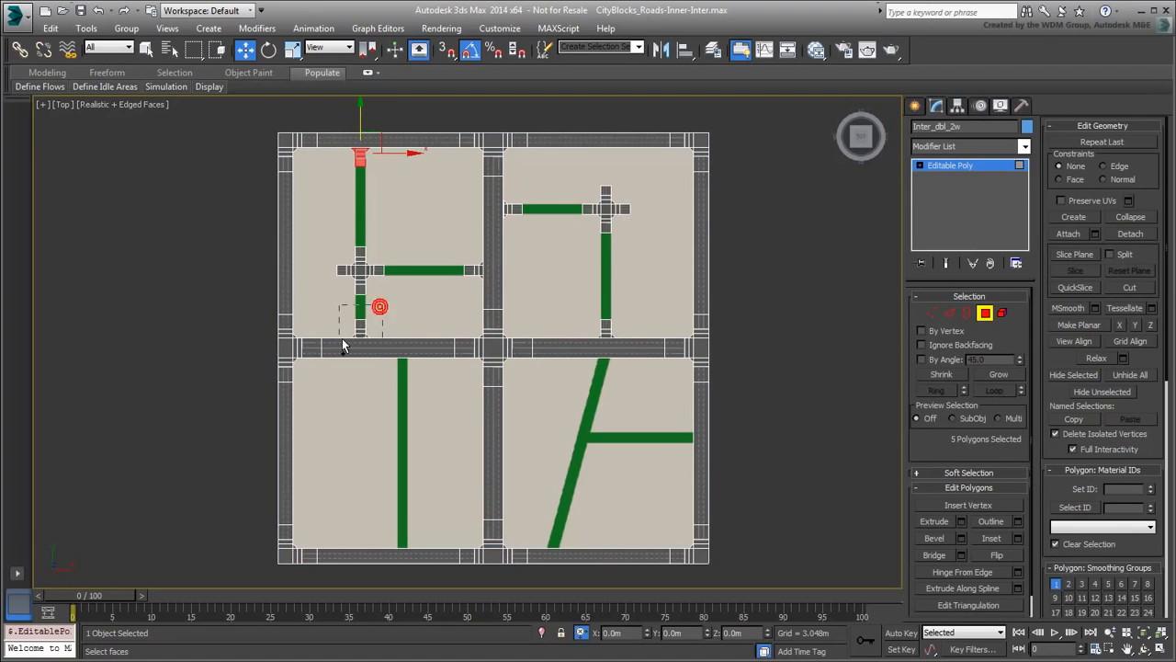
{"action": "left_click_drag", "start_coordinate": [342, 346], "coordinate": [422, 528], "text": "ctrl"}
{"action": "left_click", "coordinate": [648, 350]}
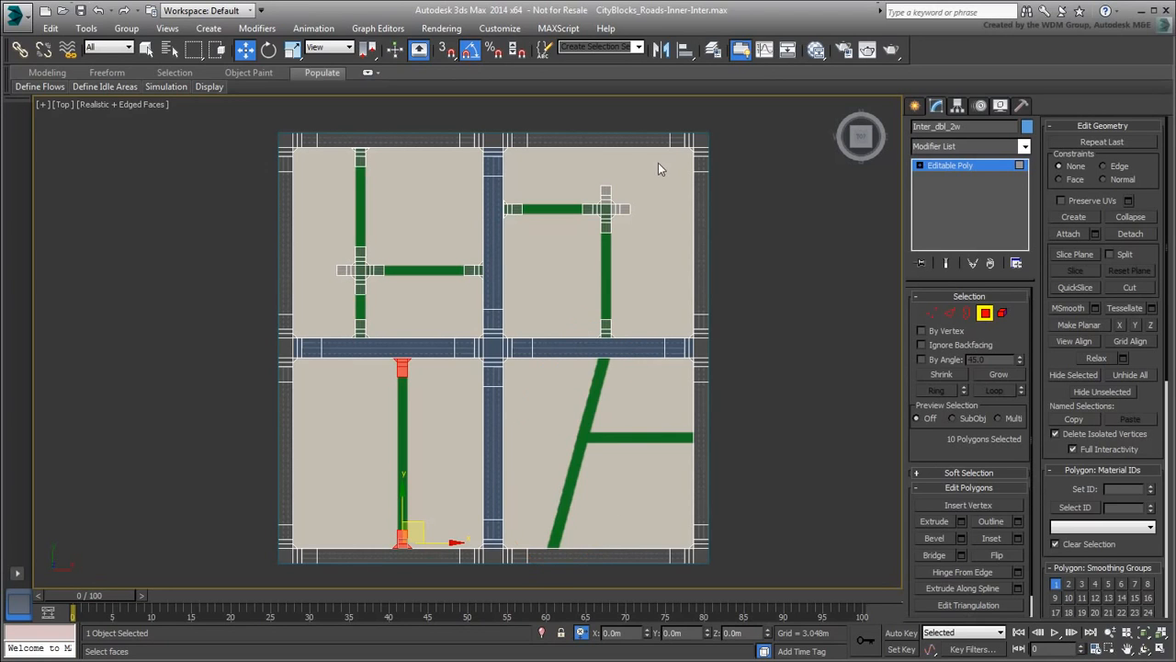
Clone the upper-right block's intersection as an element onto the slanted street junction in the lower-right block
{"action": "left_click_drag", "start_coordinate": [658, 168], "coordinate": [561, 249]}
{"action": "left_click_drag", "start_coordinate": [619, 195], "coordinate": [602, 423], "text": "shift"}
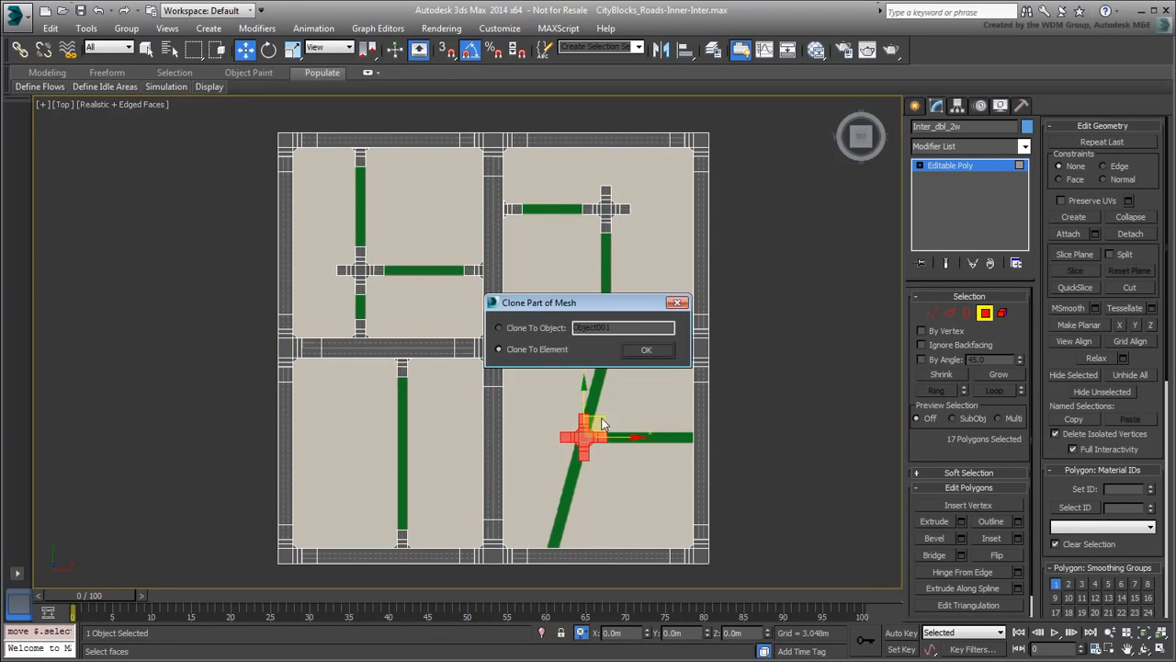
{"action": "left_click", "coordinate": [647, 349]}
{"action": "scroll", "coordinate": [579, 432], "scroll_direction": "up", "scroll_amount": 8}
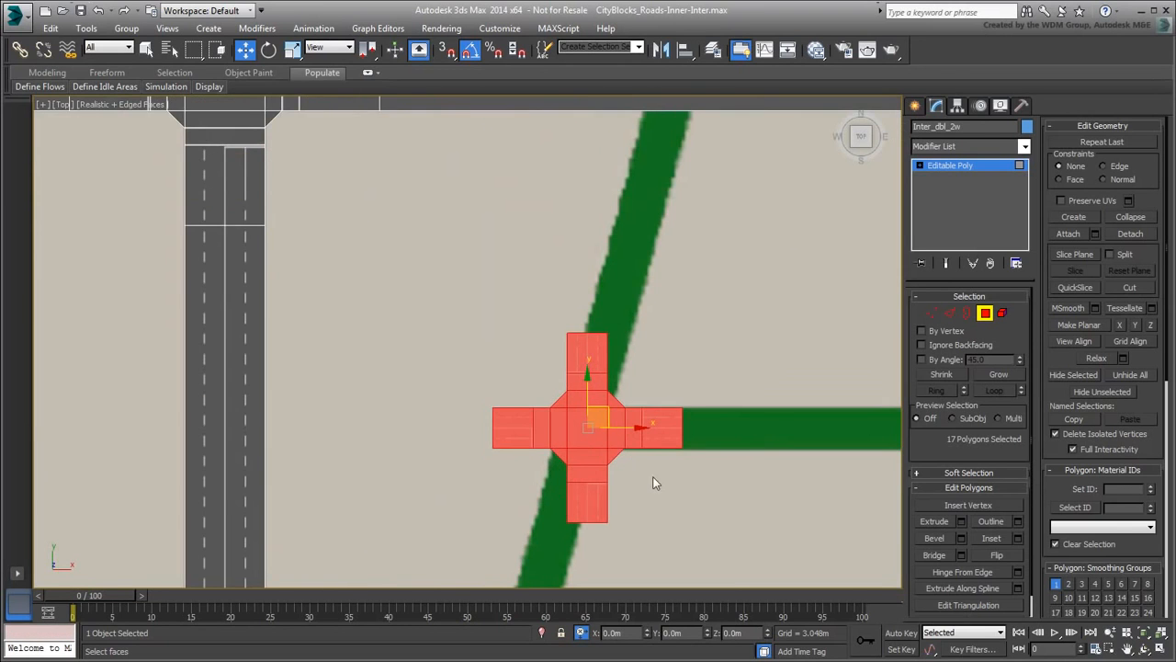
{"action": "middle_click_drag", "start_coordinate": [655, 482], "coordinate": [575, 381]}
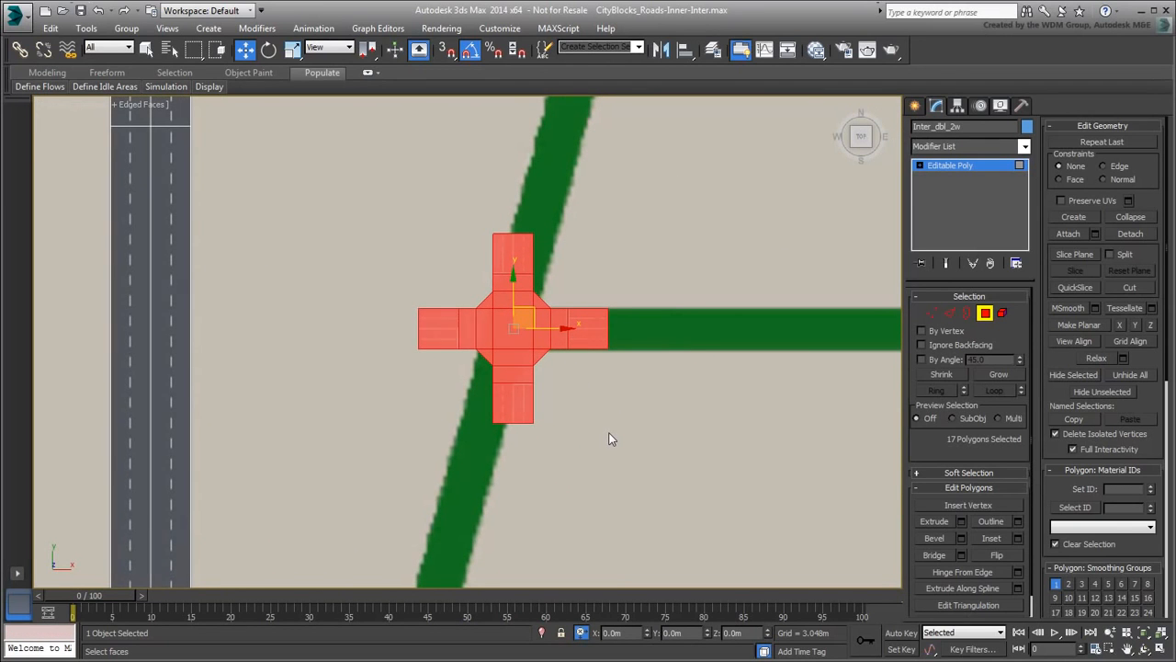
Clone the lower-right intersection's left arm as an element along X to the outer right road
{"action": "scroll", "coordinate": [612, 430], "scroll_direction": "down", "scroll_amount": 5}
{"action": "scroll", "coordinate": [582, 411], "scroll_direction": "up", "scroll_amount": 2}
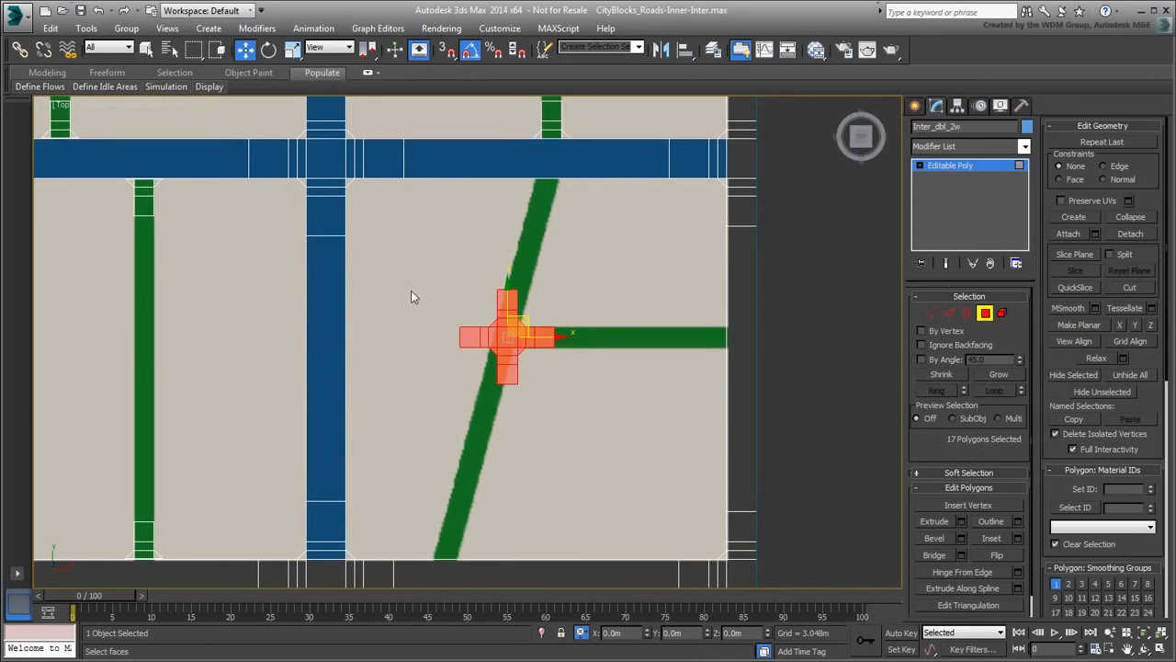
{"action": "left_click_drag", "start_coordinate": [411, 291], "coordinate": [757, 340]}
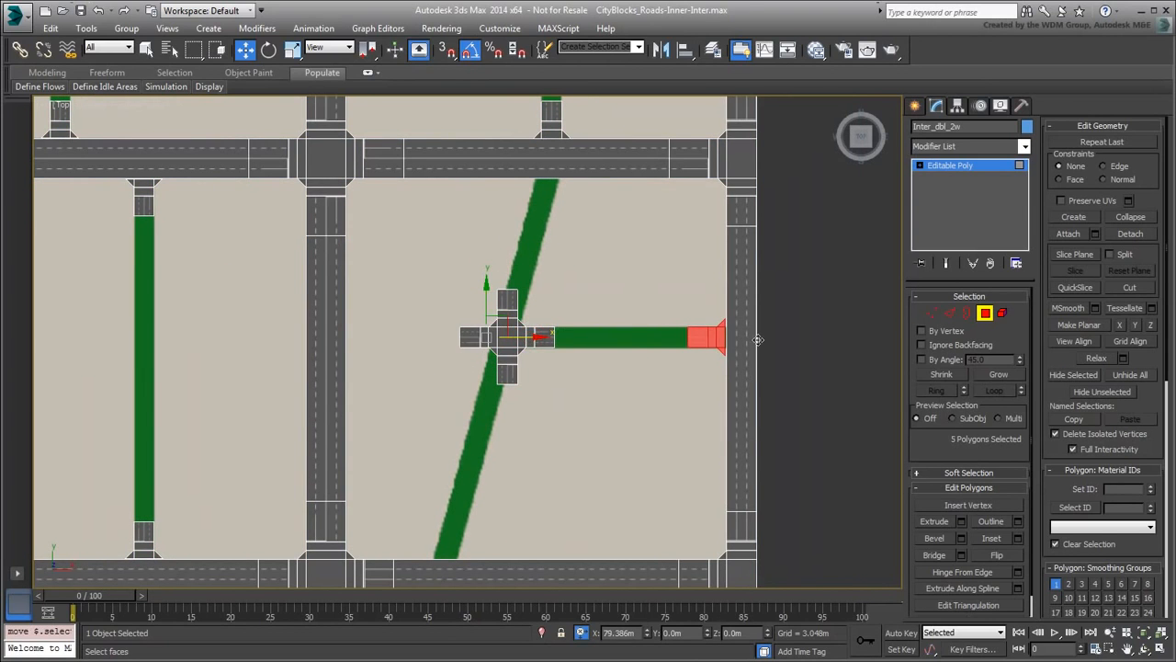
{"action": "left_click", "coordinate": [641, 345]}
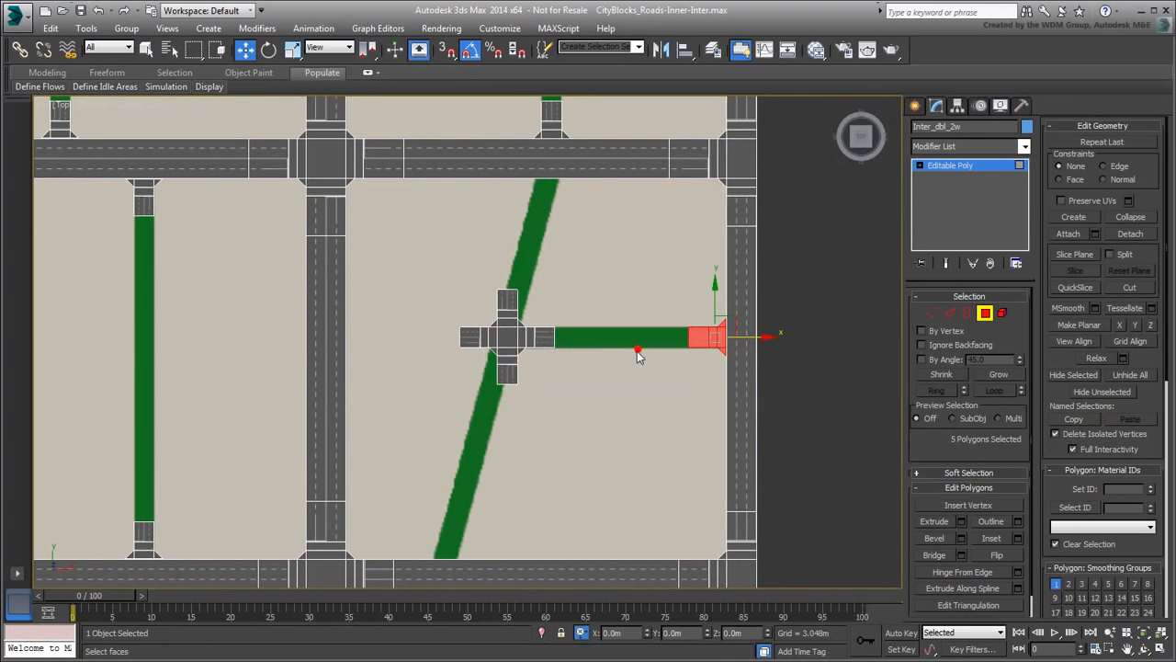
Try to rotate the lower-right intersection's vertices, excluding its right arm, to match the slanted green street
{"action": "left_click", "coordinate": [933, 315]}
{"action": "left_click_drag", "start_coordinate": [438, 266], "coordinate": [523, 415]}
{"action": "right_click", "coordinate": [520, 385]}
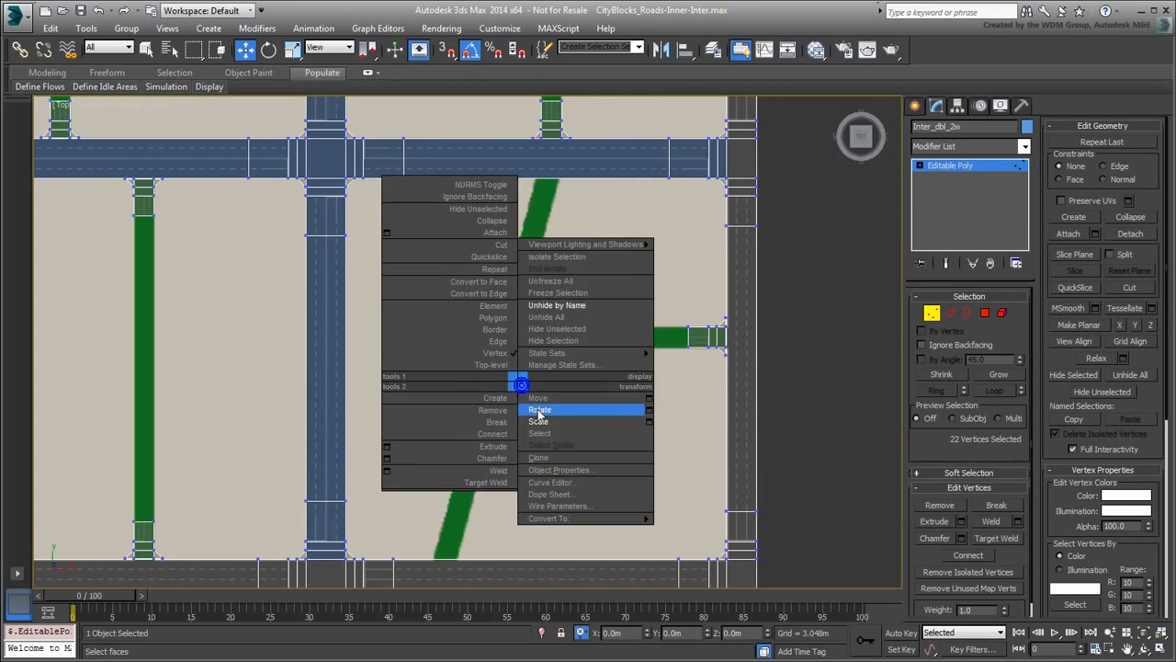
{"action": "left_click", "coordinate": [539, 410]}
{"action": "left_click_drag", "start_coordinate": [544, 318], "coordinate": [546, 323]}
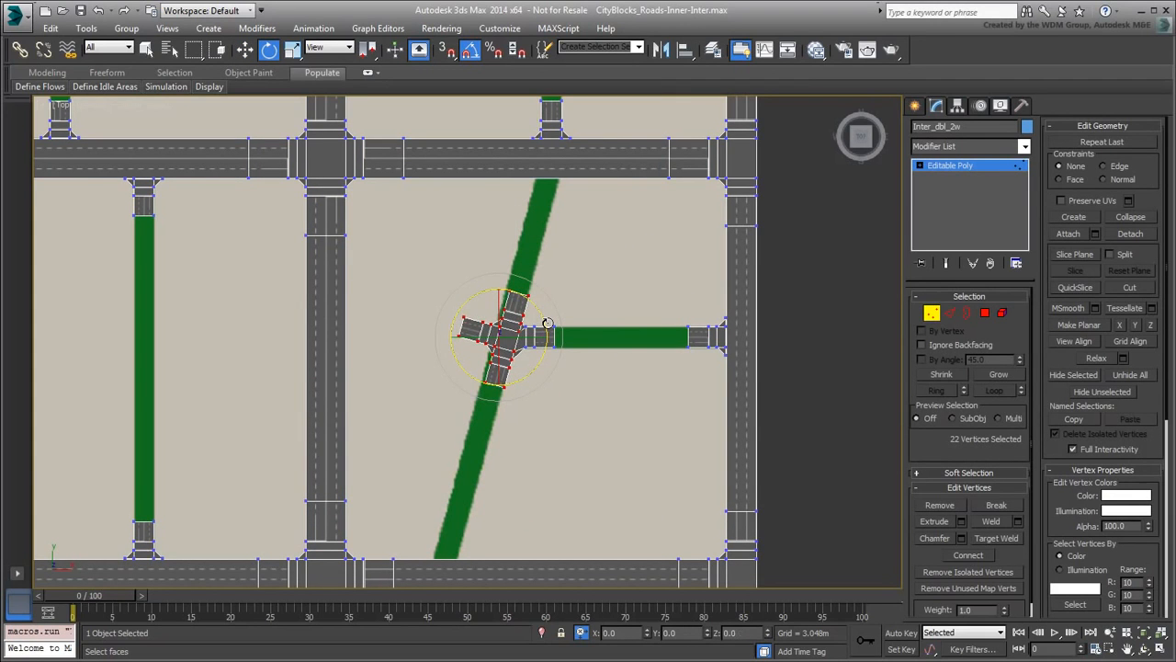
Try to move the rotated vertices so the tilted arms sit over the slanted green street
{"action": "right_click", "coordinate": [547, 323]}
{"action": "left_click", "coordinate": [566, 334]}
{"action": "scroll", "coordinate": [513, 321], "scroll_direction": "up", "scroll_amount": 4}
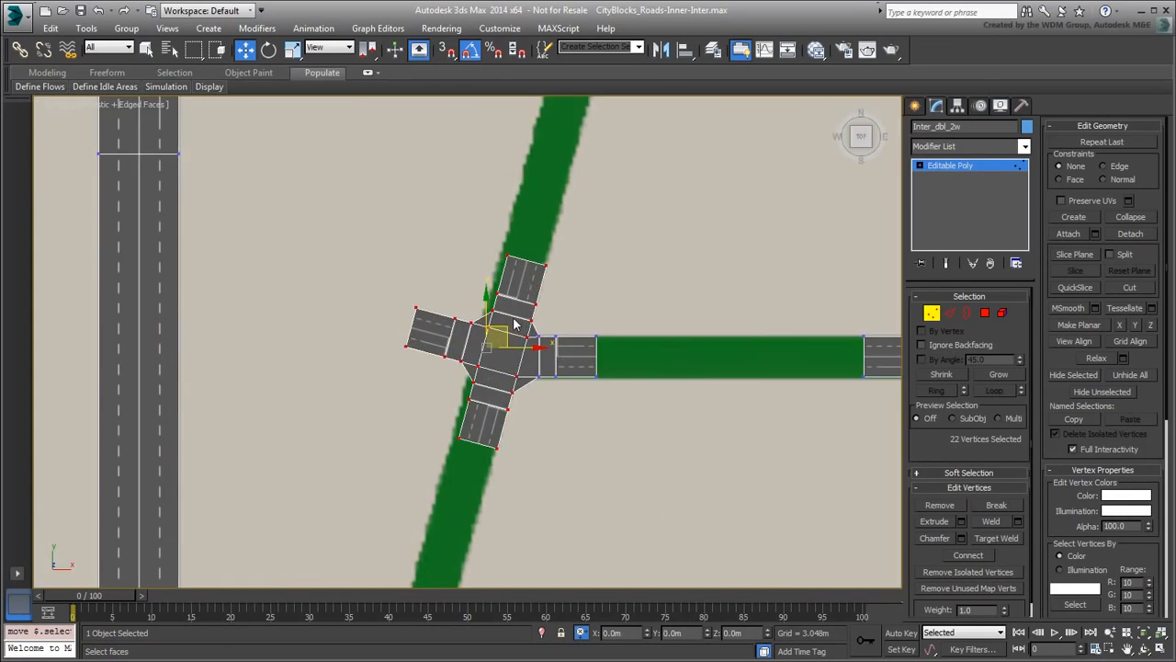
{"action": "scroll", "coordinate": [670, 414], "scroll_direction": "up", "scroll_amount": 2}
{"action": "left_click_drag", "start_coordinate": [445, 242], "coordinate": [436, 238]}
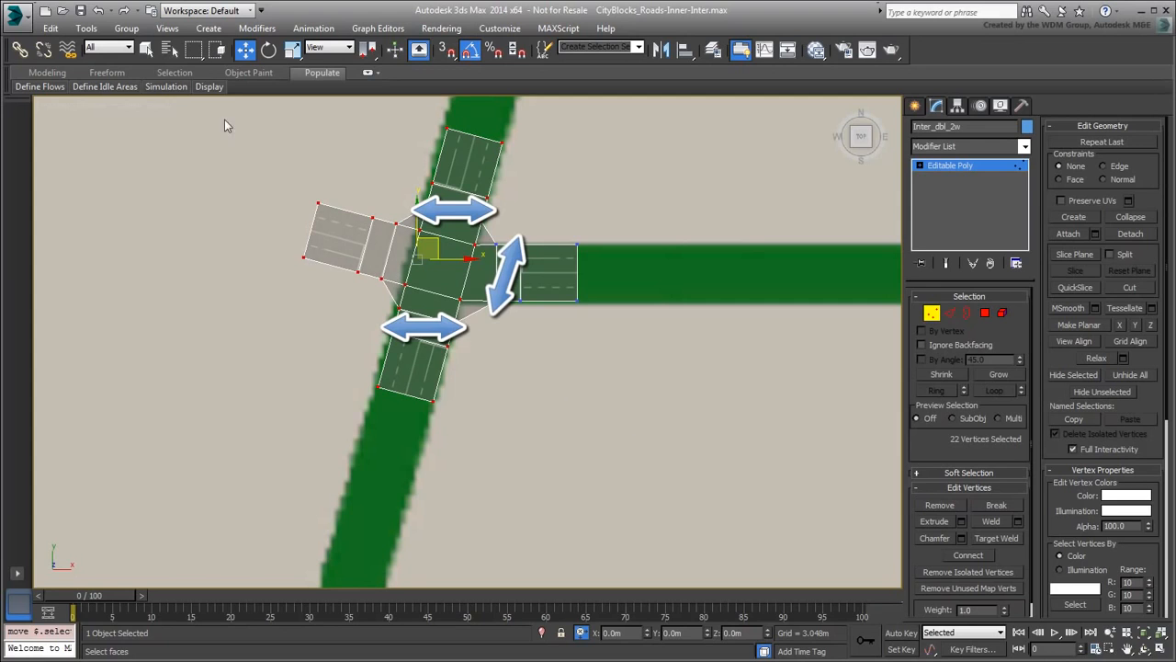
Undo the move, rotation and selection of the lower-right intersection's vertices
{"action": "left_click", "coordinate": [98, 11]}
{"action": "left_click", "coordinate": [100, 12]}
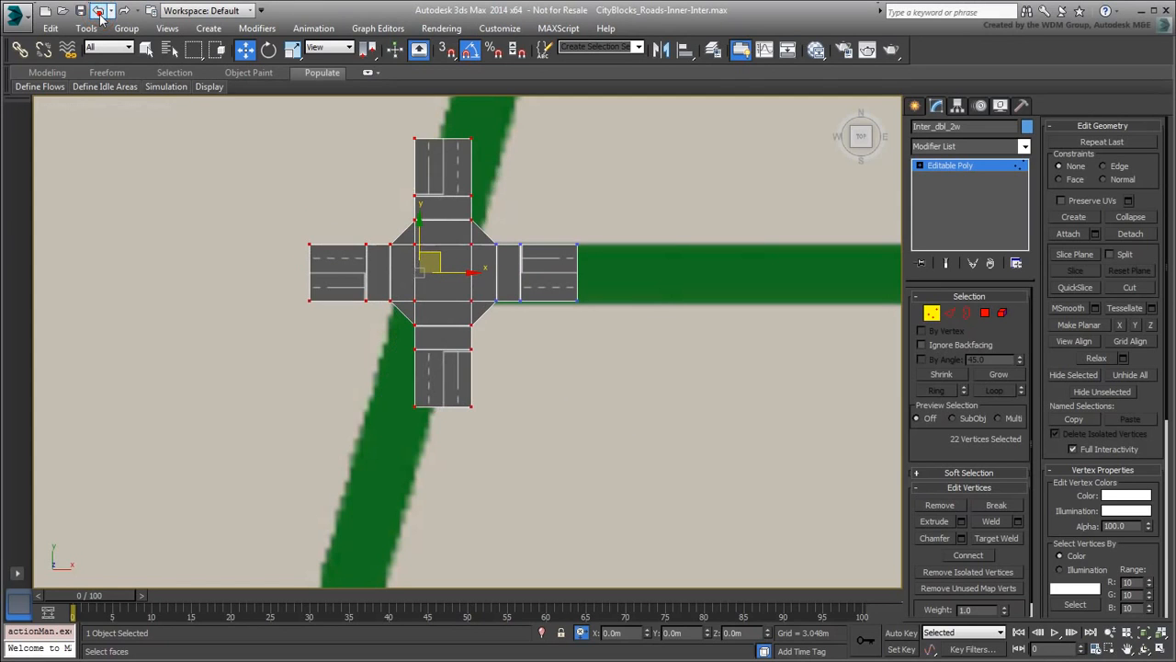
{"action": "left_click", "coordinate": [99, 12]}
Apply a Skew modifier to all vertices of the lower-right inner intersection
{"action": "left_click", "coordinate": [629, 493]}
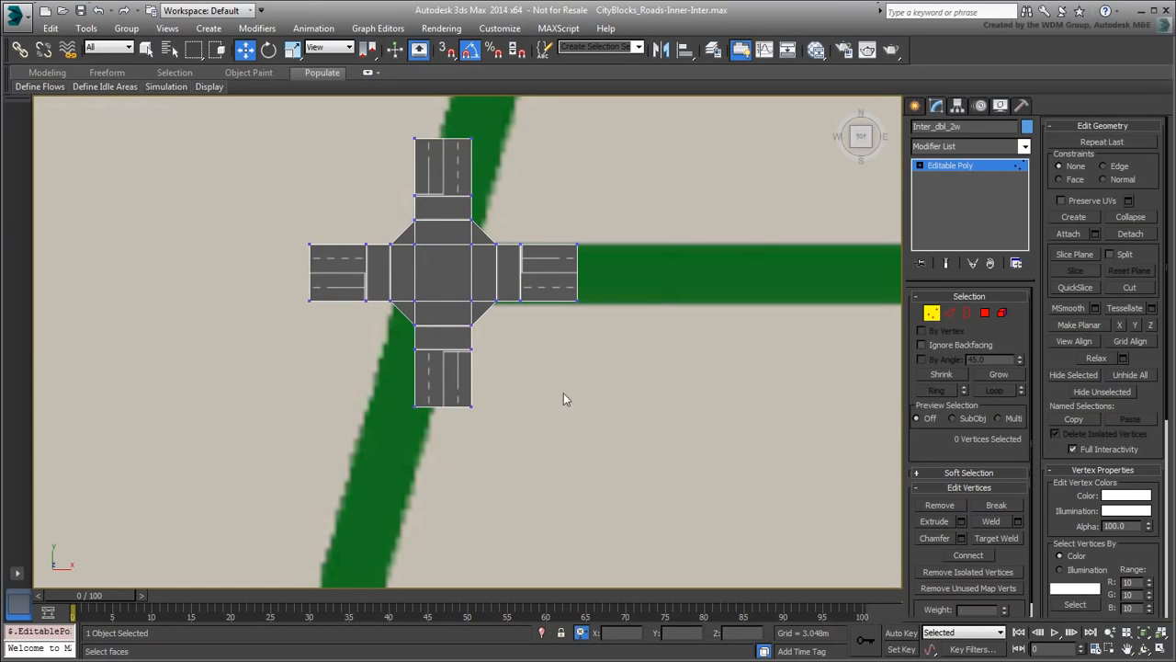
{"action": "scroll", "coordinate": [569, 400], "scroll_direction": "down", "scroll_amount": 4}
{"action": "key", "text": "alt+x"}
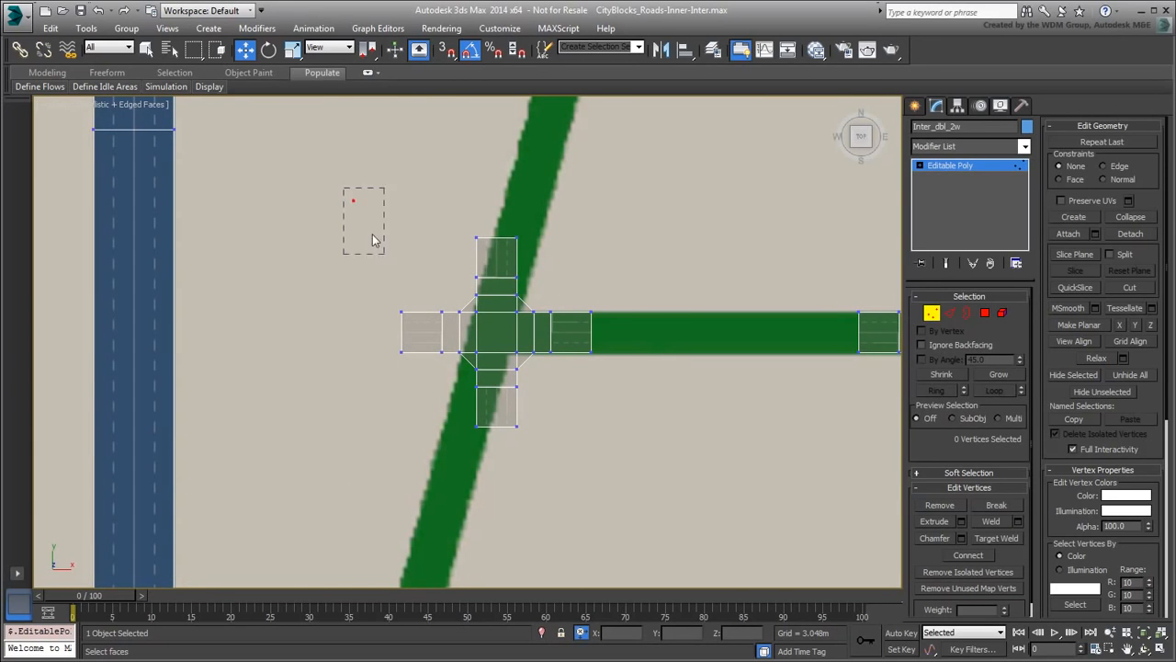
{"action": "left_click_drag", "start_coordinate": [372, 241], "coordinate": [632, 482]}
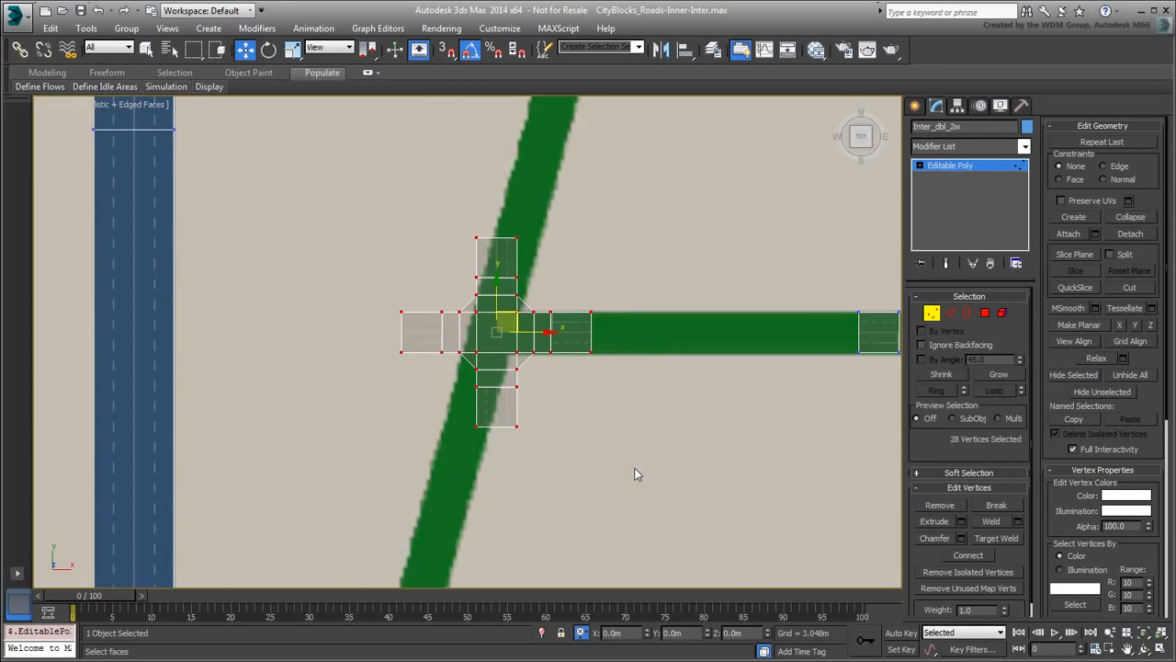
{"action": "left_click", "coordinate": [1022, 146]}
{"action": "left_click_drag", "start_coordinate": [1026, 257], "coordinate": [1026, 545]}
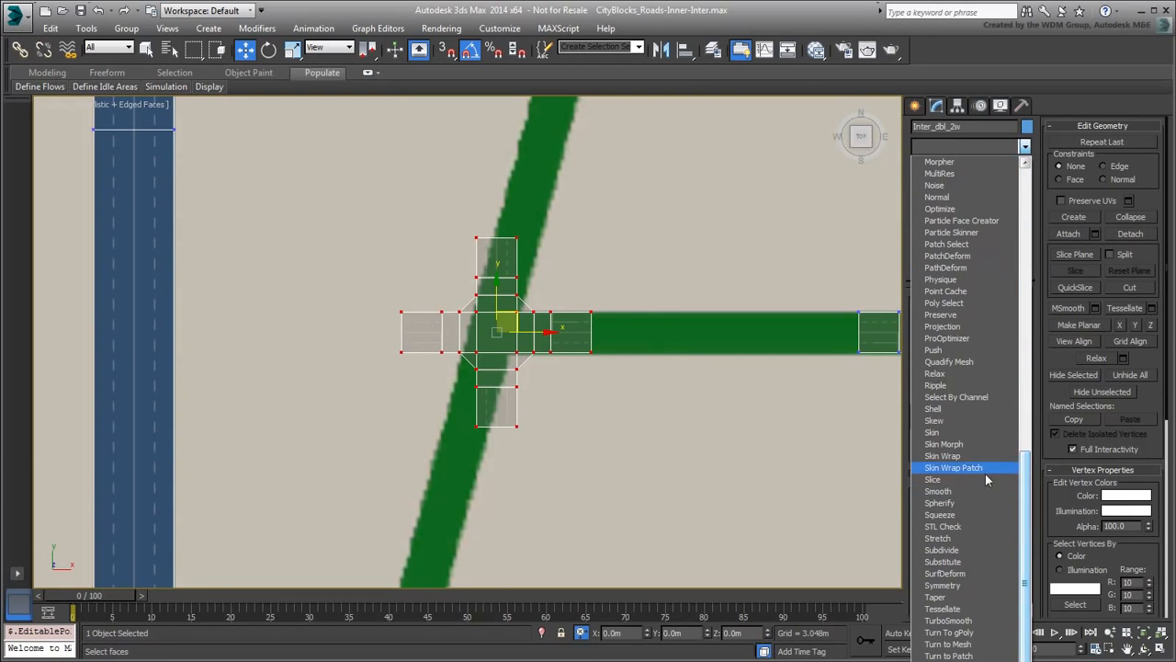
{"action": "left_click", "coordinate": [945, 421]}
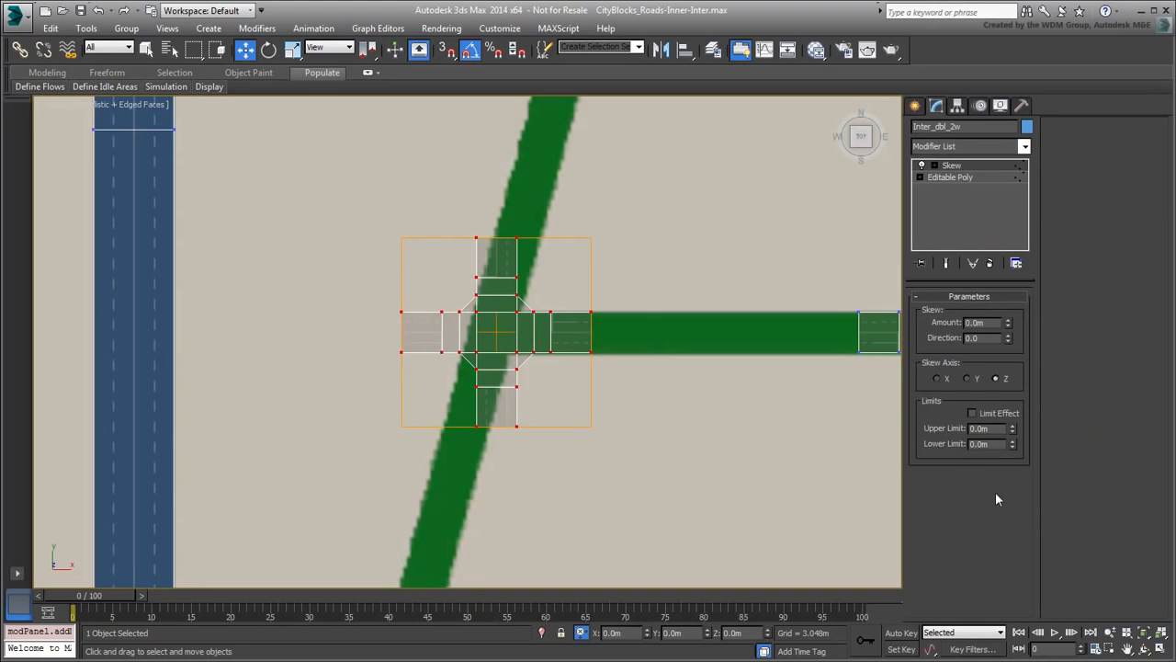
Skew the intersection 8.973 m on the Y axis so its arms follow the slanted green street
{"action": "left_click", "coordinate": [967, 377]}
{"action": "left_click_drag", "start_coordinate": [1006, 323], "coordinate": [612, 636]}
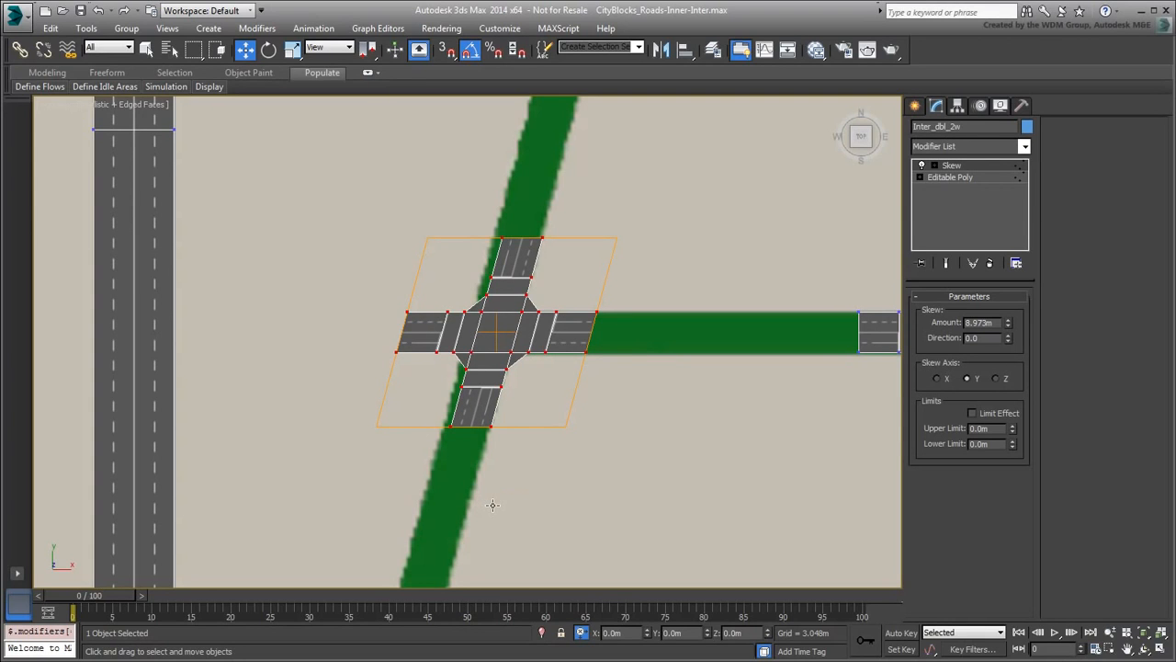
{"action": "key", "text": "alt+x"}
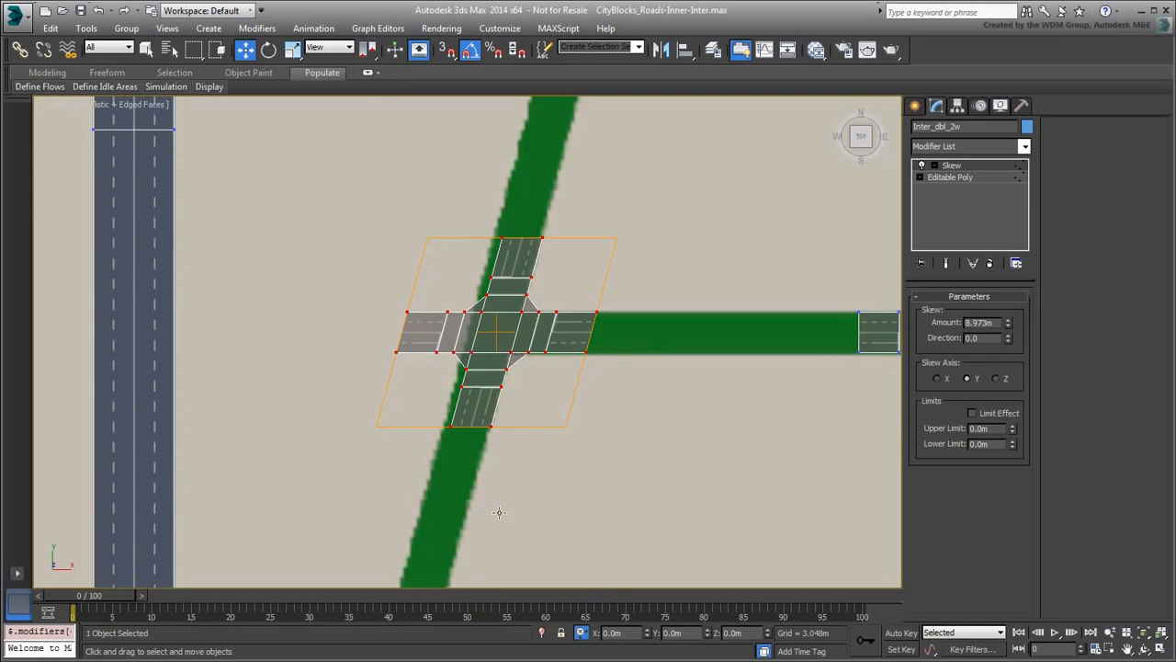
Collapse the skewed road mesh by converting it to an Editable Poly
{"action": "right_click", "coordinate": [485, 364]}
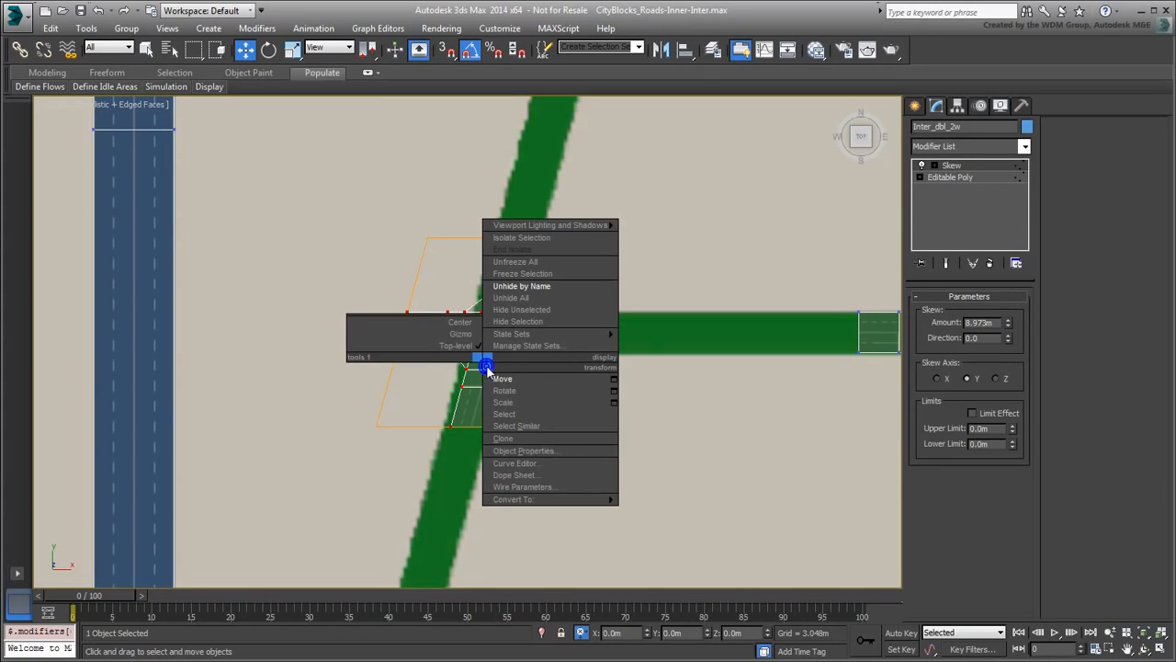
{"action": "left_click", "coordinate": [527, 499]}
{"action": "left_click", "coordinate": [681, 511]}
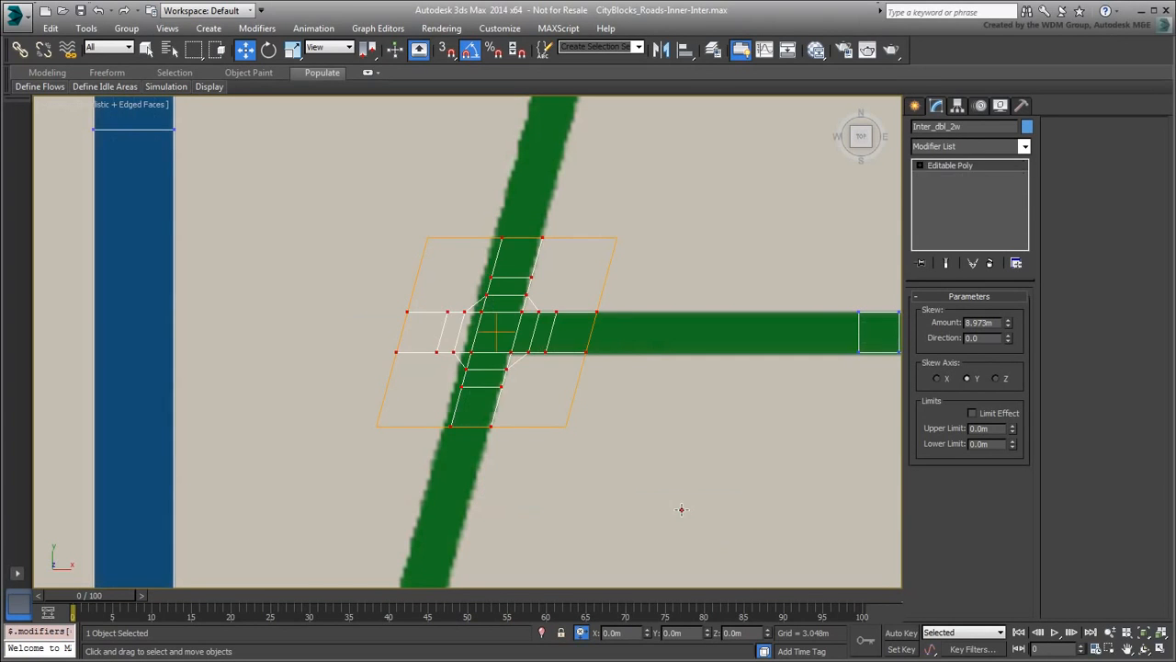
Move the skewed intersection's polygons slightly in negative X to centre them over the slanted green street
{"action": "middle_click_drag", "start_coordinate": [672, 438], "coordinate": [722, 457]}
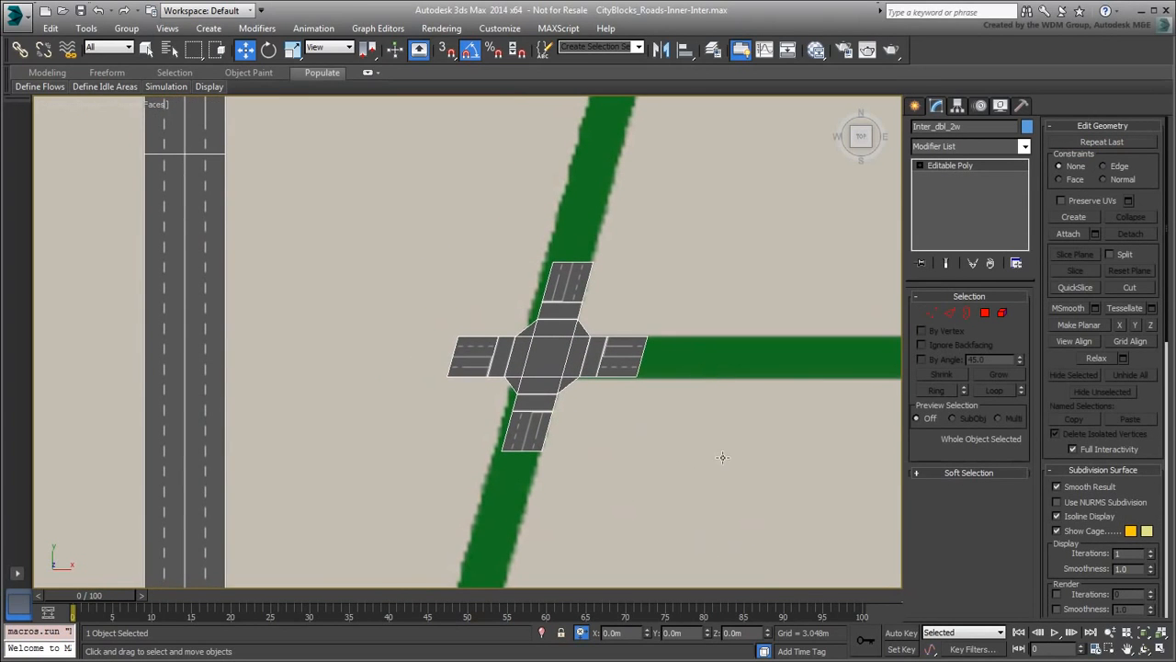
{"action": "left_click", "coordinate": [983, 313]}
{"action": "left_click_drag", "start_coordinate": [595, 483], "coordinate": [596, 482]}
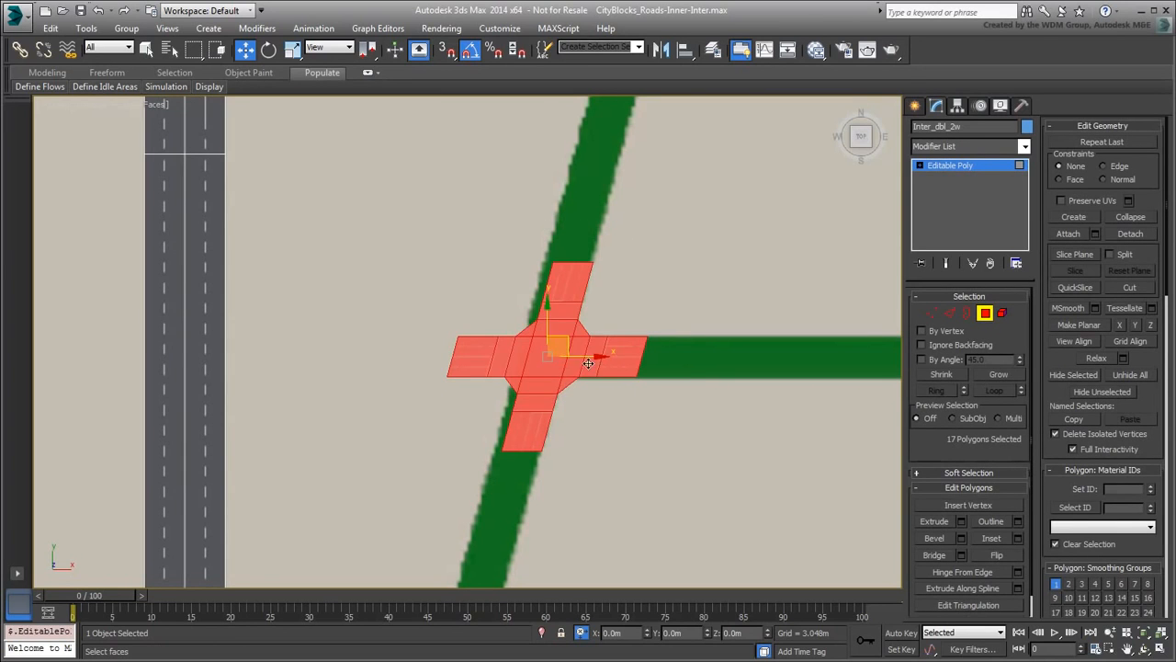
{"action": "left_click", "coordinate": [775, 414]}
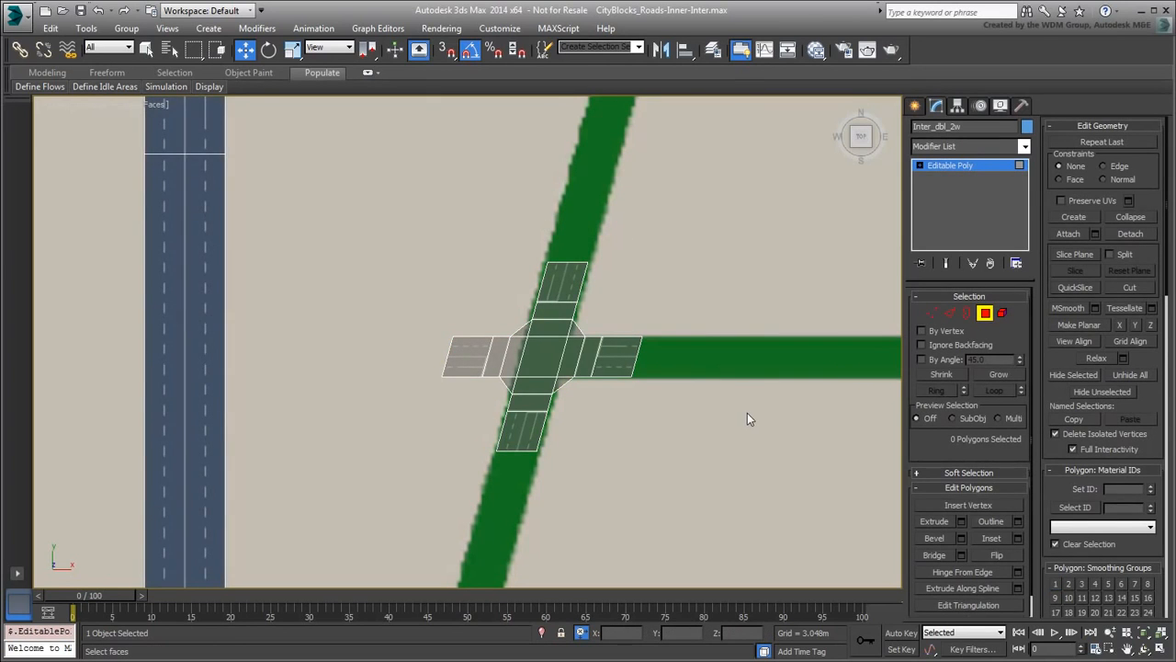
Clone the skewed intersection's upper arm as a connector at the slanted street's lower end, against the bottom road
{"action": "left_click_drag", "start_coordinate": [485, 328], "coordinate": [631, 136]}
{"action": "scroll", "coordinate": [624, 131], "scroll_direction": "down", "scroll_amount": 3}
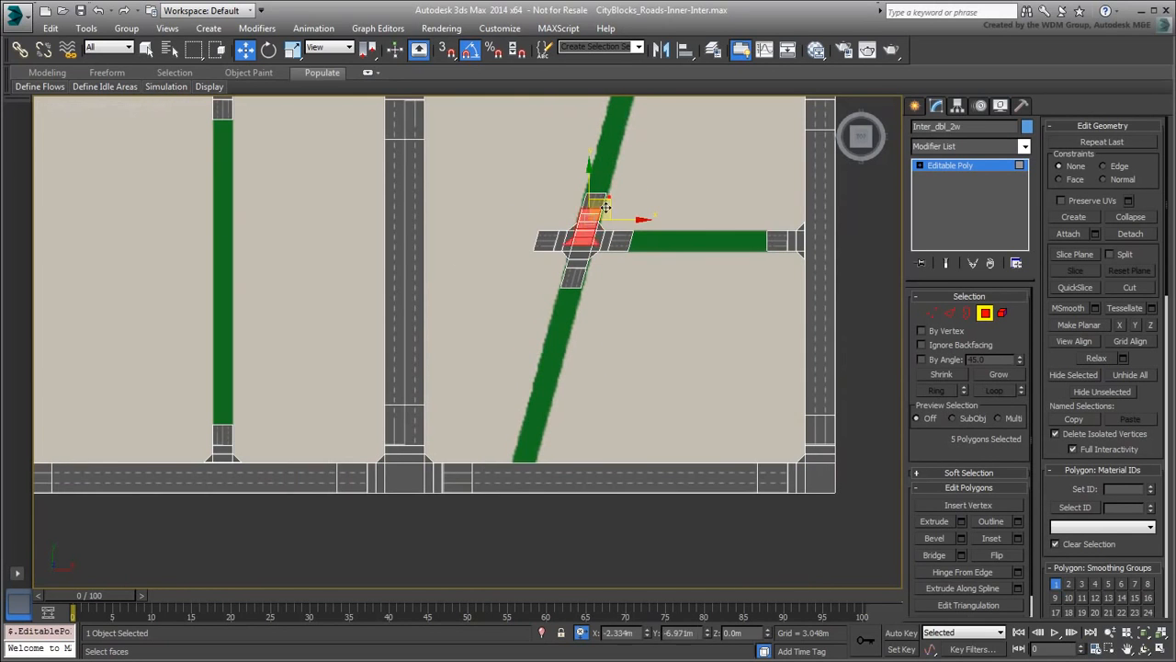
{"action": "left_click", "coordinate": [541, 433]}
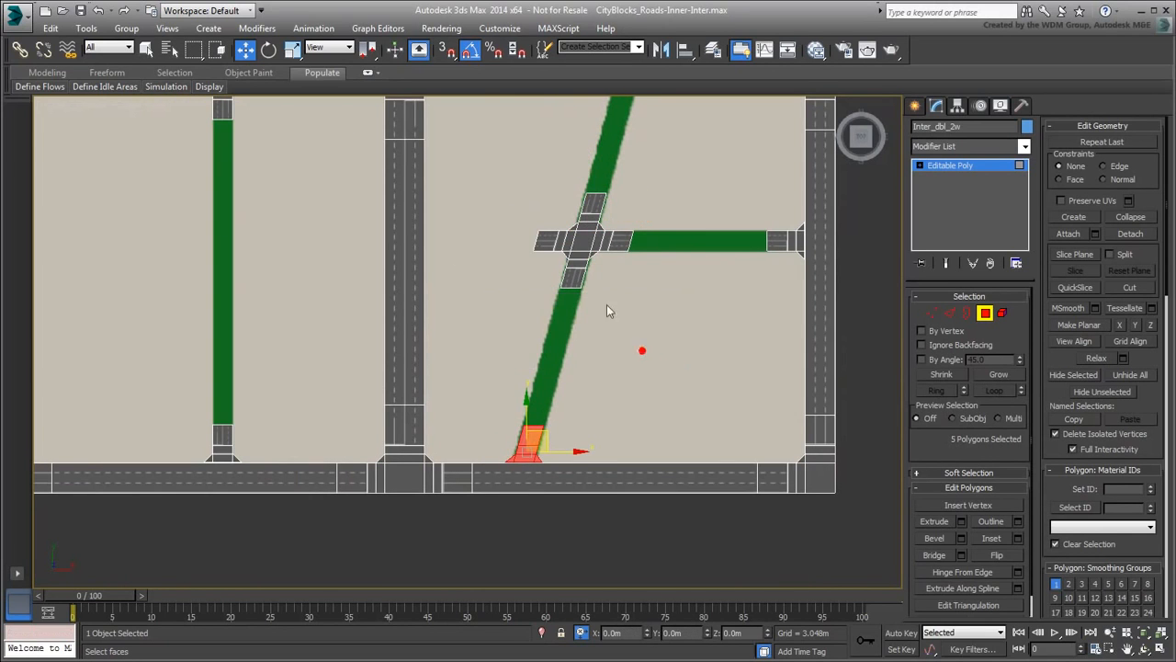
Clone the skewed intersection's lower arm as a connector at the slanted street's upper end, against the middle horizontal road
{"action": "left_click_drag", "start_coordinate": [620, 257], "coordinate": [620, 256]}
{"action": "middle_click_drag", "start_coordinate": [653, 192], "coordinate": [559, 350]}
{"action": "left_click_drag", "start_coordinate": [505, 399], "coordinate": [551, 229], "text": "shift"}
{"action": "left_click", "coordinate": [645, 349]}
{"action": "scroll", "coordinate": [601, 322], "scroll_direction": "down", "scroll_amount": 3}
{"action": "mouse_move", "coordinate": [601, 322]}
{"action": "middle_mouse_down"}
{"action": "mouse_move", "coordinate": [604, 358]}
{"action": "mouse_move", "coordinate": [633, 378]}
{"action": "middle_mouse_up"}
{"action": "scroll", "coordinate": [669, 346], "scroll_direction": "down", "scroll_amount": 2}
{"action": "left_click", "coordinate": [735, 355]}
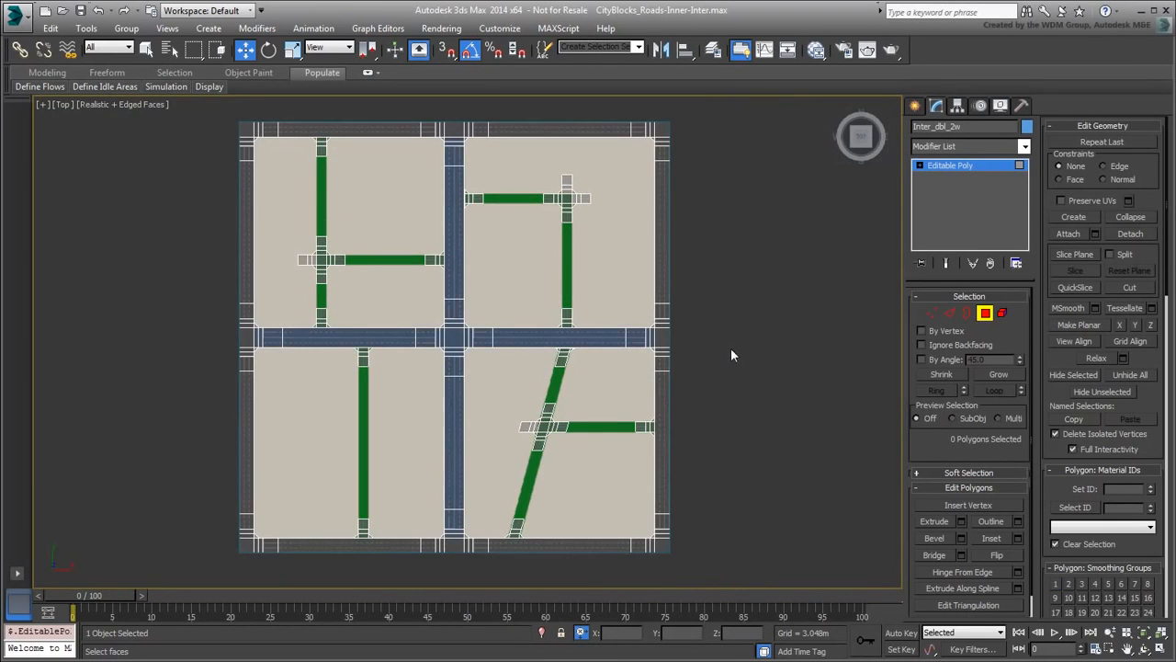
Delete the unused left arm of the upper-left block's inner intersection
{"action": "scroll", "coordinate": [335, 282], "scroll_direction": "up", "scroll_amount": 3}
{"action": "left_click_drag", "start_coordinate": [252, 205], "coordinate": [322, 275]}
{"action": "left_click", "coordinate": [348, 359]}
{"action": "scroll", "coordinate": [416, 313], "scroll_direction": "down", "scroll_amount": 2}
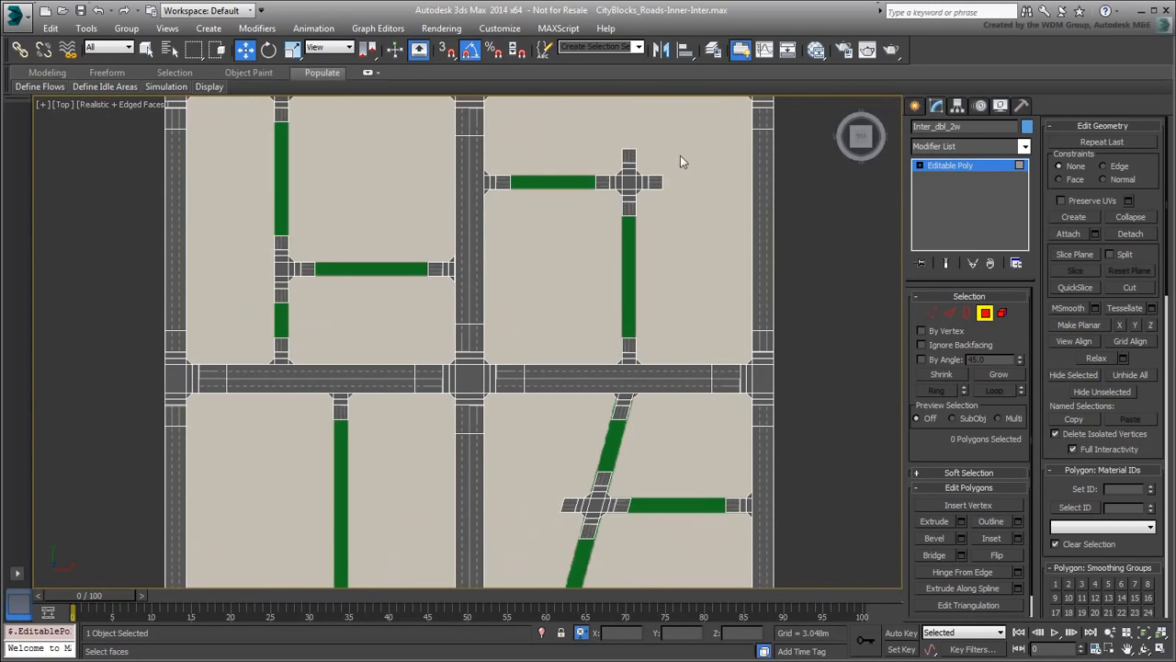
Delete the unused top and right arms of the upper-right inner intersection and the left arm of the lower-right one
{"action": "left_click_drag", "start_coordinate": [680, 162], "coordinate": [642, 211]}
{"action": "left_click_drag", "start_coordinate": [589, 136], "coordinate": [646, 173]}
{"action": "key", "text": "Delete"}
{"action": "left_click_drag", "start_coordinate": [537, 491], "coordinate": [607, 515]}
{"action": "key", "text": "Delete"}
{"action": "scroll", "coordinate": [634, 533], "scroll_direction": "down", "scroll_amount": 4}
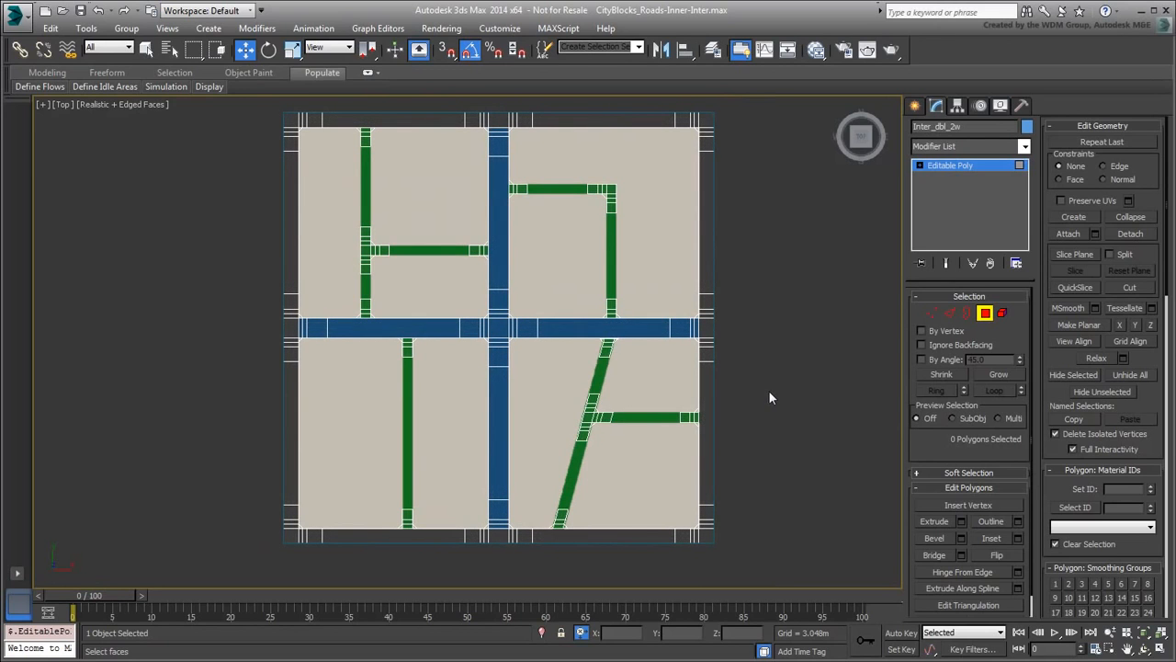
Hide the reference plan plane and reselect the road mesh
{"action": "left_click", "coordinate": [985, 313]}
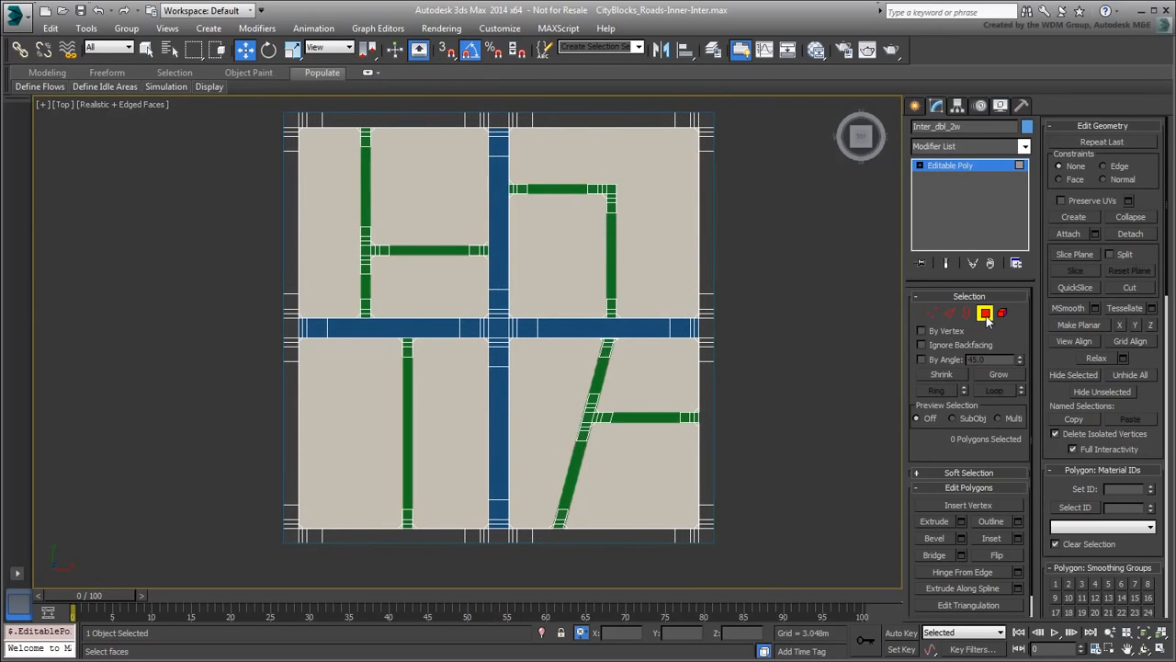
{"action": "left_click", "coordinate": [652, 377]}
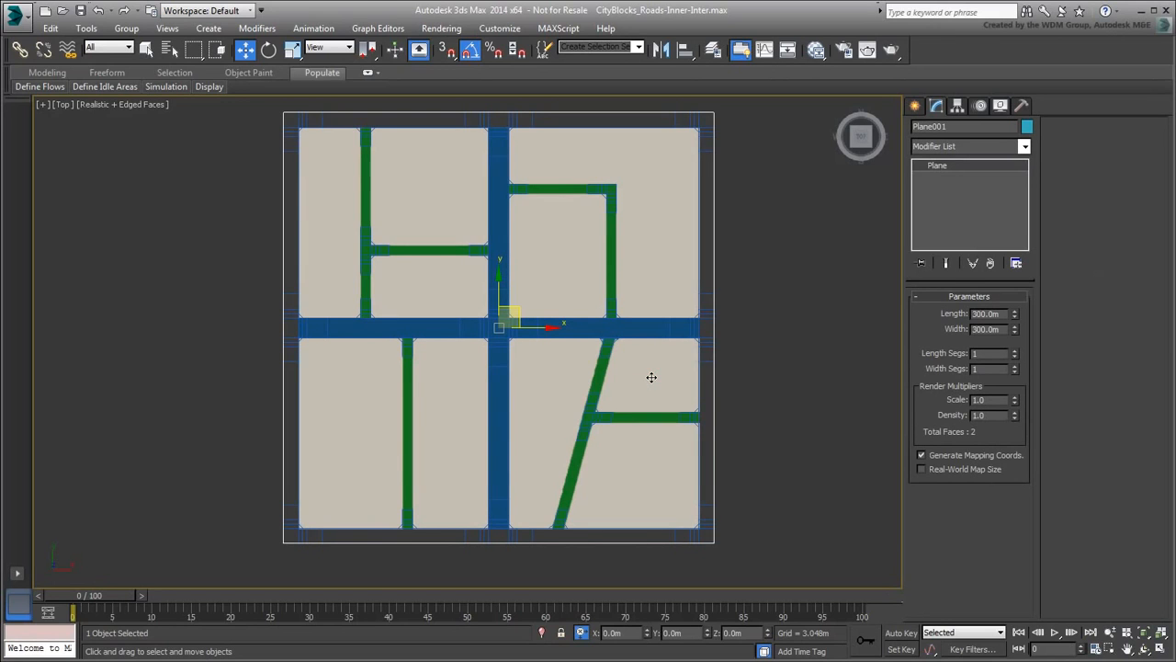
{"action": "right_click", "coordinate": [652, 376]}
{"action": "left_click", "coordinate": [676, 342]}
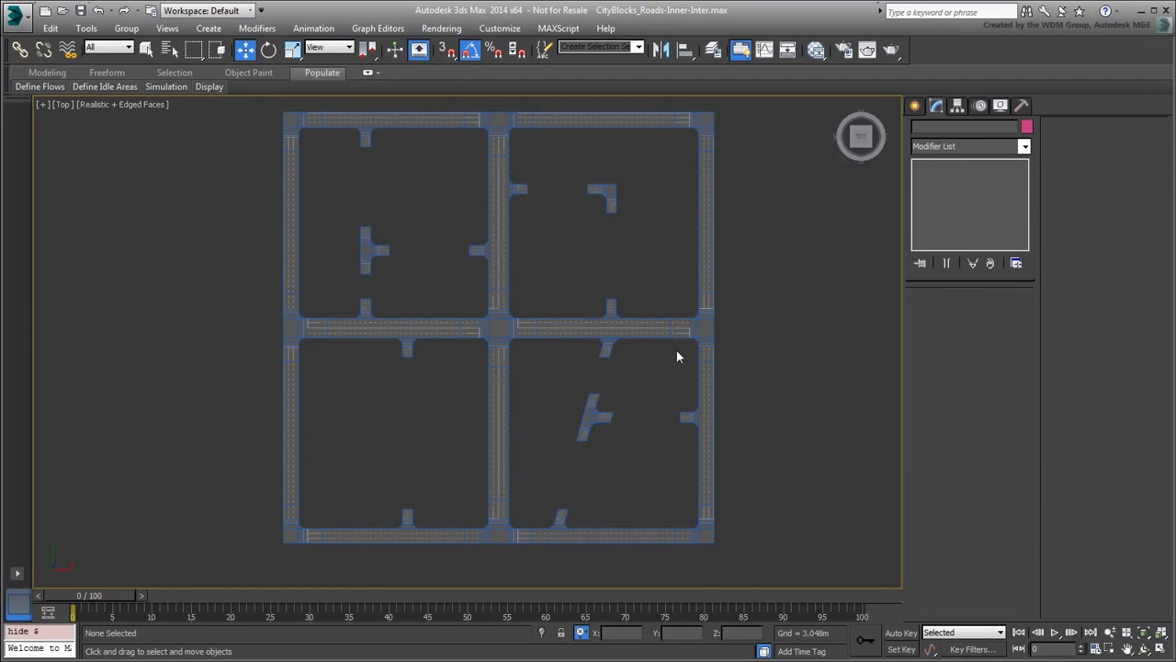
{"action": "middle_click_drag", "start_coordinate": [761, 352], "coordinate": [750, 358]}
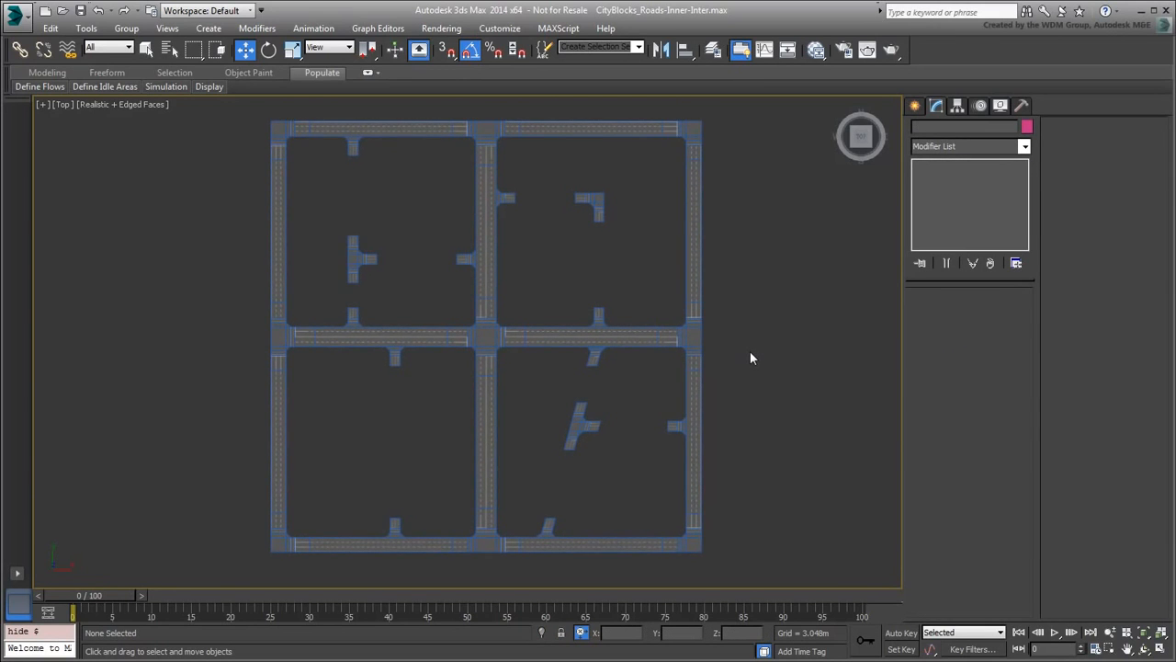
{"action": "left_click", "coordinate": [672, 336]}
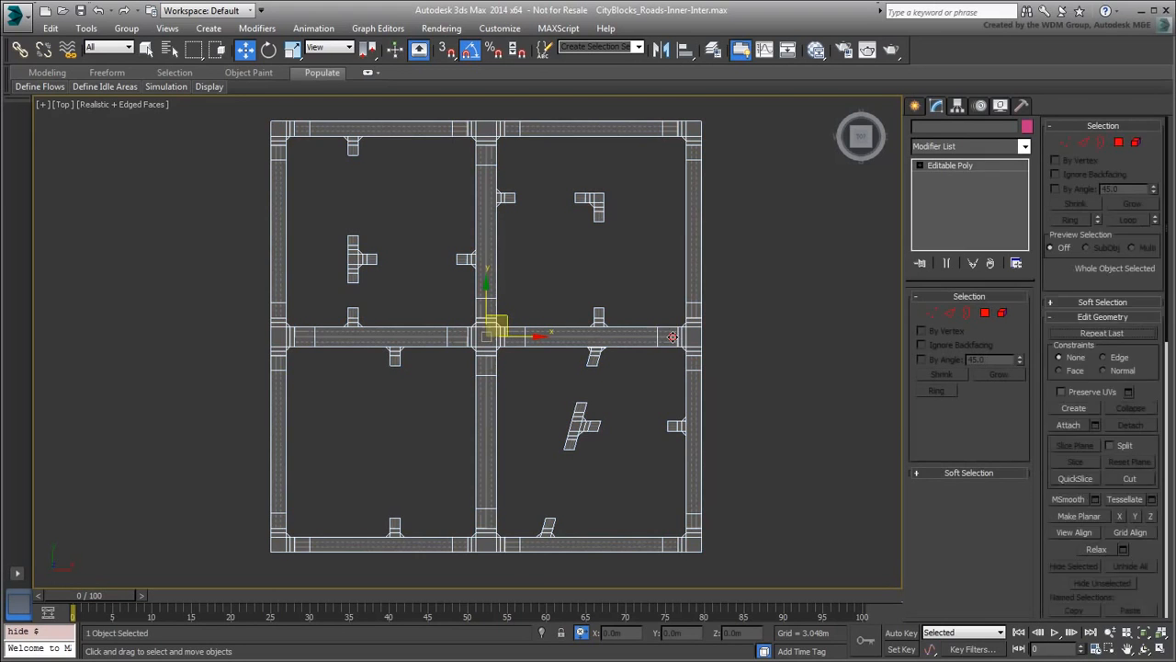
Examine where the small inner-street connectors meet the long main road segments
{"action": "scroll", "coordinate": [376, 354], "scroll_direction": "up", "scroll_amount": 7}
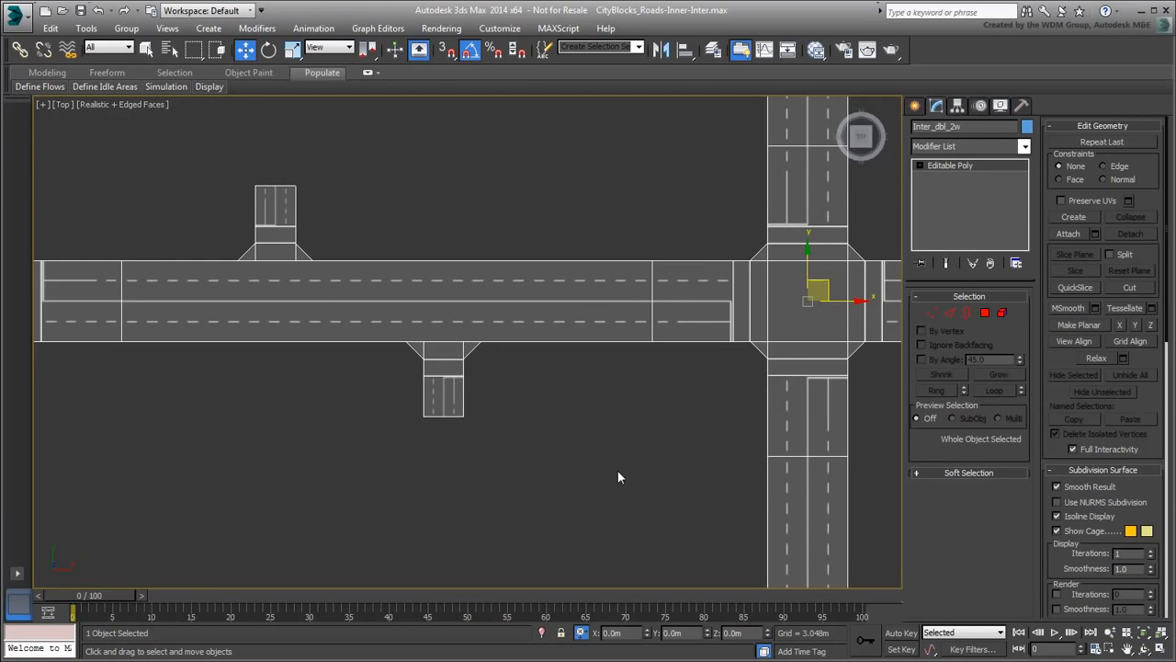
{"action": "scroll", "coordinate": [617, 477], "scroll_direction": "down", "scroll_amount": 3}
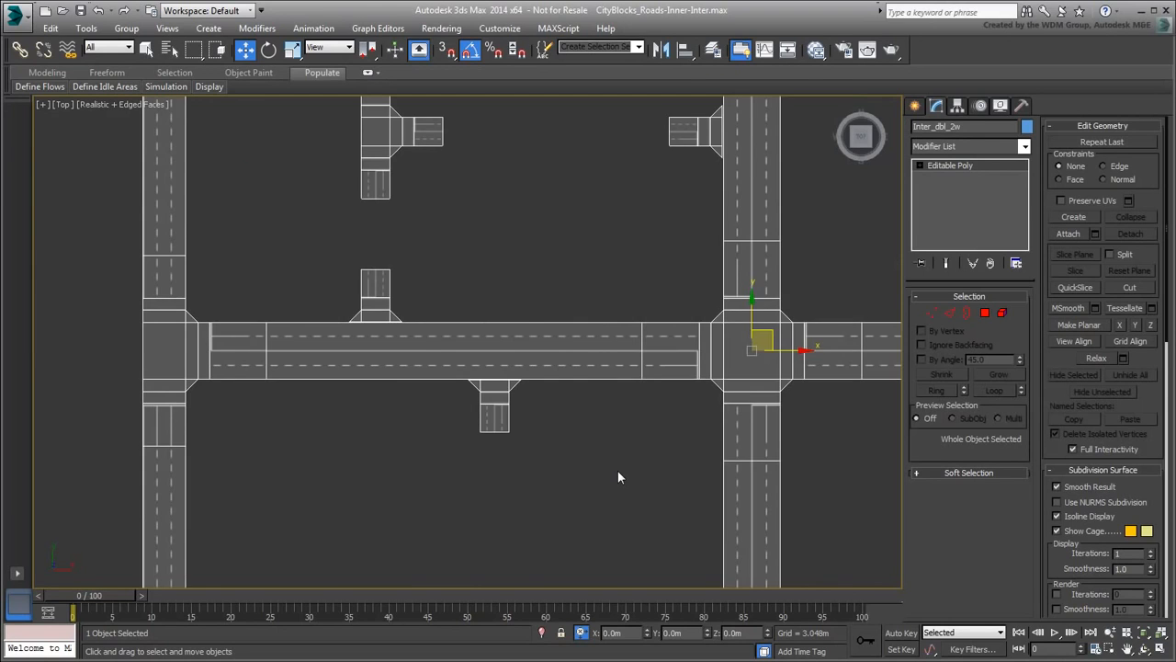
{"action": "middle_click_drag", "start_coordinate": [616, 477], "coordinate": [566, 504]}
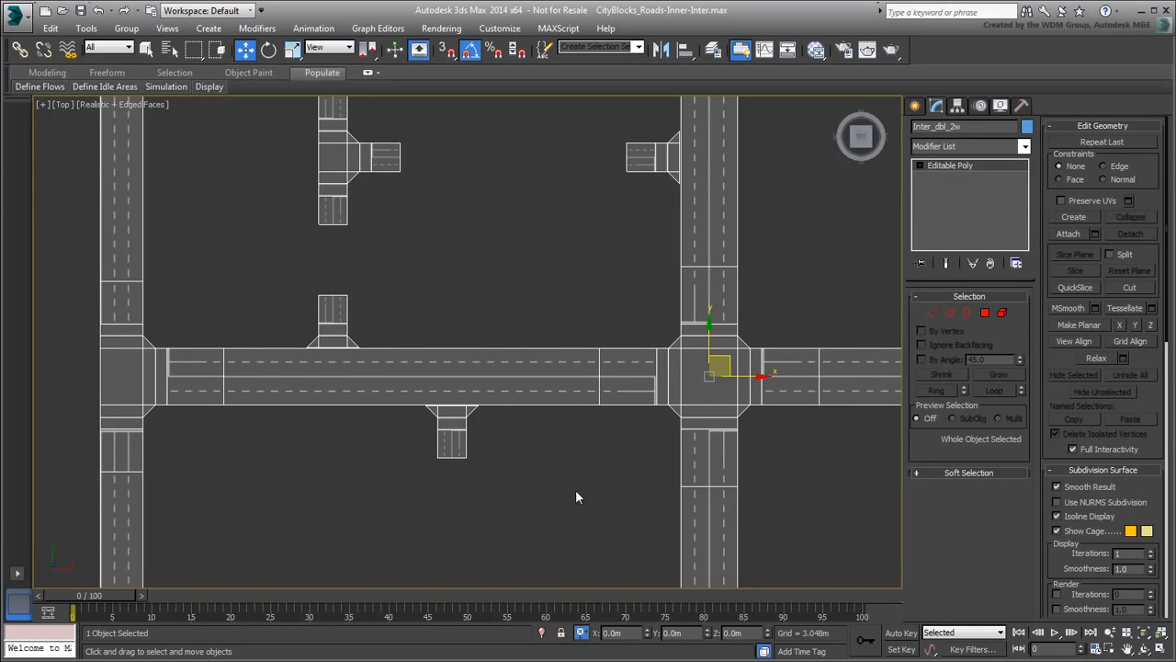
{"action": "middle_click_drag", "start_coordinate": [557, 486], "coordinate": [533, 433]}
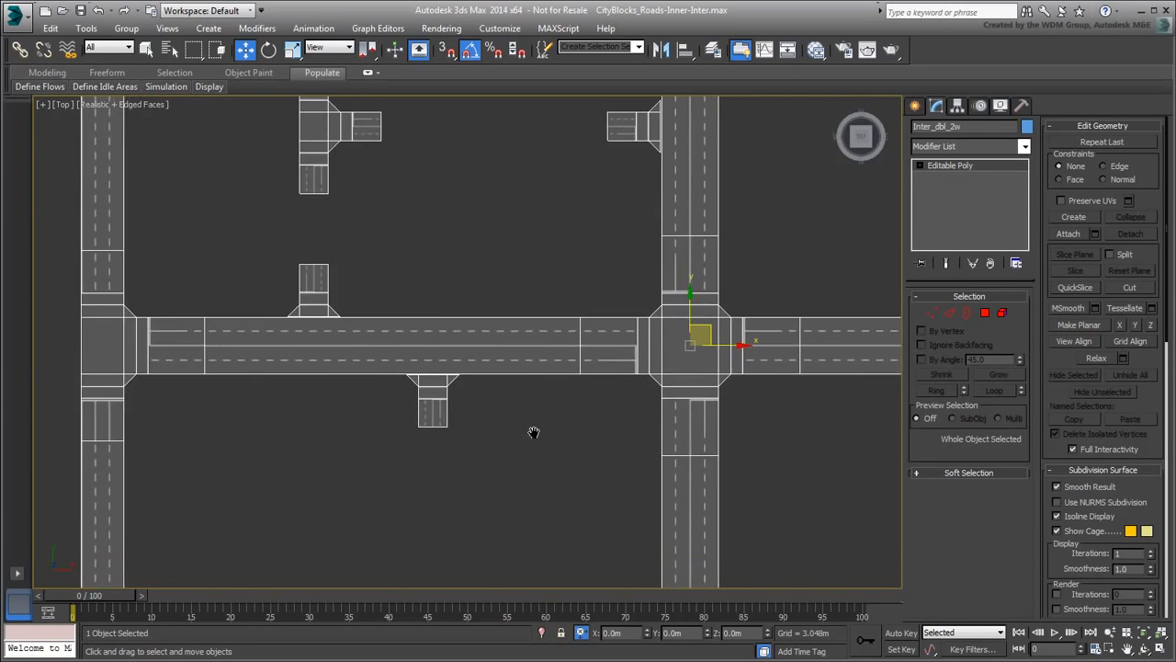
{"action": "scroll", "coordinate": [536, 455], "scroll_direction": "down", "scroll_amount": 3}
{"action": "middle_click_drag", "start_coordinate": [538, 478], "coordinate": [522, 361]}
{"action": "scroll", "coordinate": [522, 361], "scroll_direction": "down", "scroll_amount": 3}
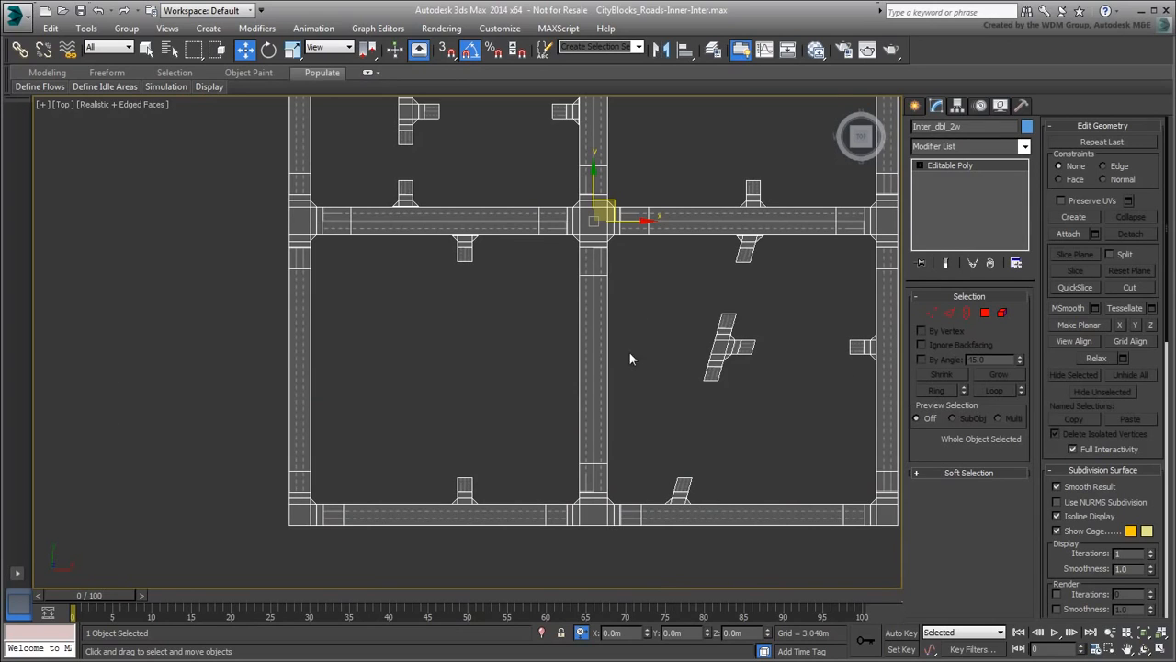
Activate a slice plane for the long road polygons above and below the lower-left block and rotate it perpendicular to them
{"action": "left_click", "coordinate": [984, 312]}
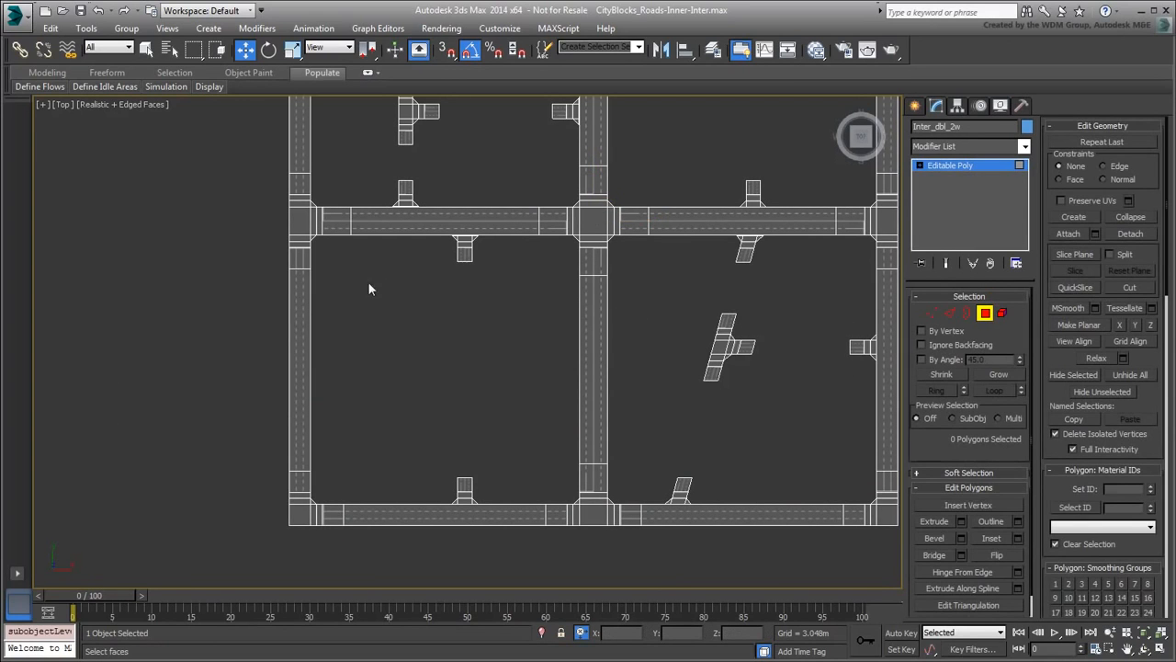
{"action": "left_click", "coordinate": [415, 230]}
{"action": "left_click", "coordinate": [415, 508], "text": "ctrl"}
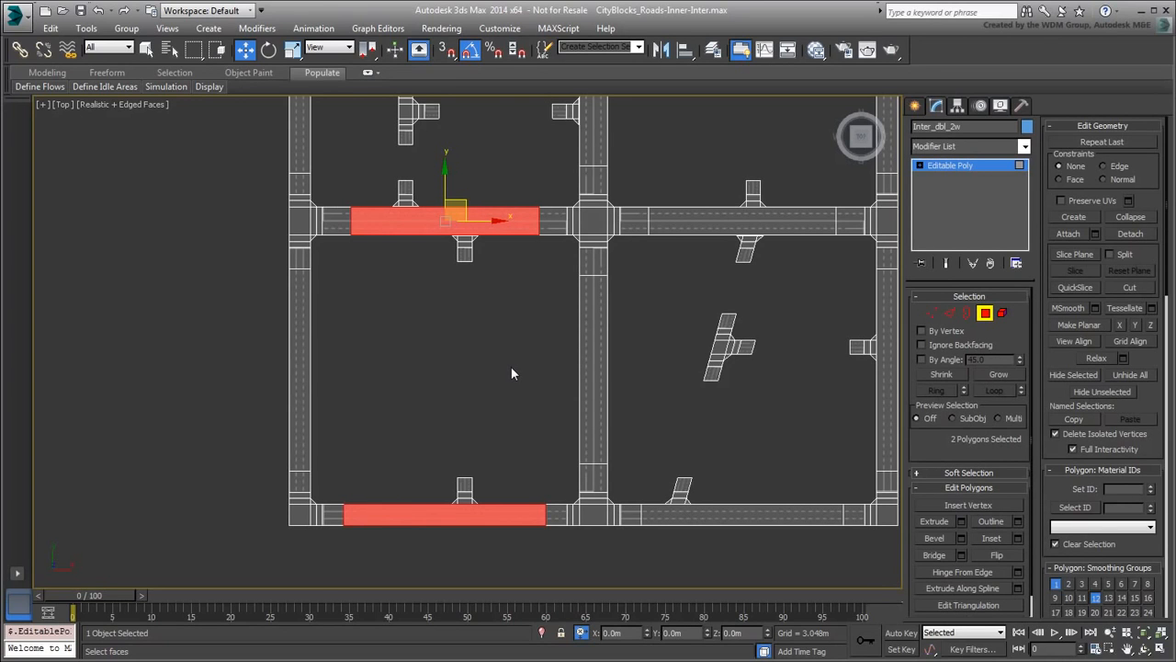
{"action": "scroll", "coordinate": [508, 368], "scroll_direction": "down", "scroll_amount": 5}
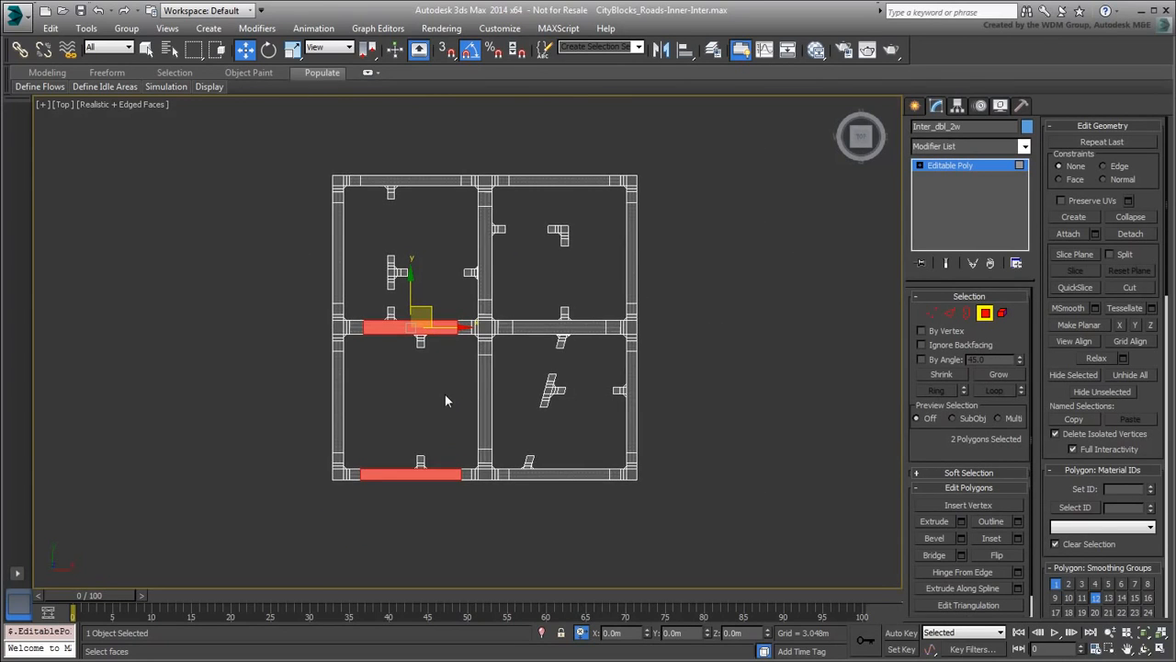
{"action": "left_click", "coordinate": [1083, 257]}
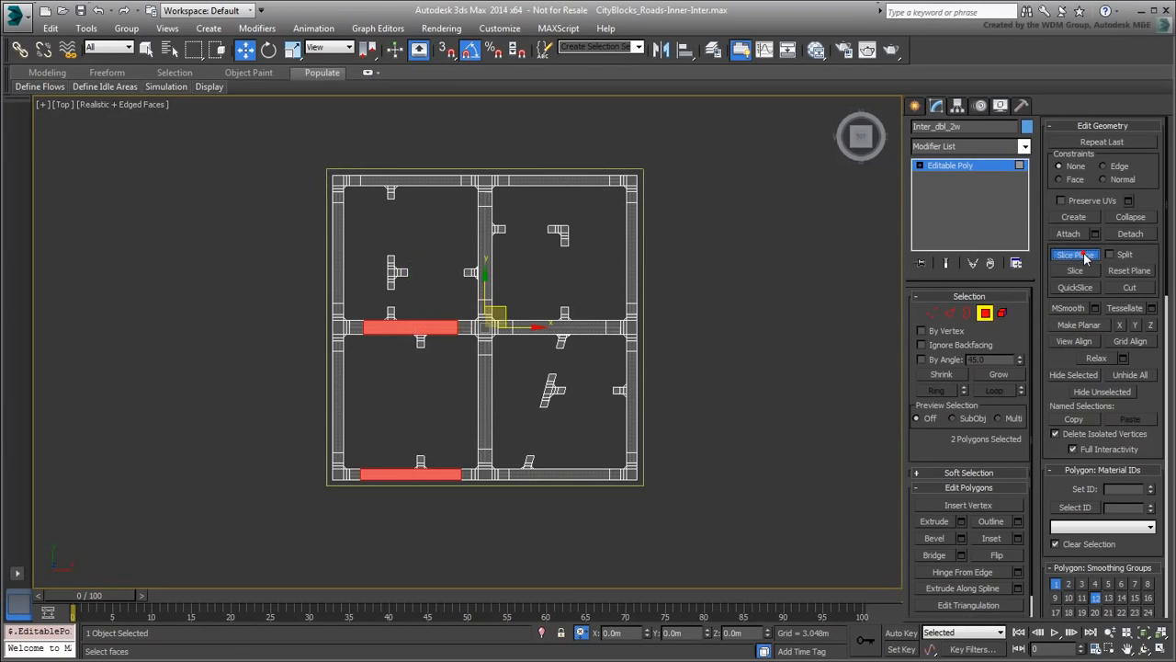
{"action": "right_click", "coordinate": [670, 346]}
{"action": "left_click", "coordinate": [698, 369]}
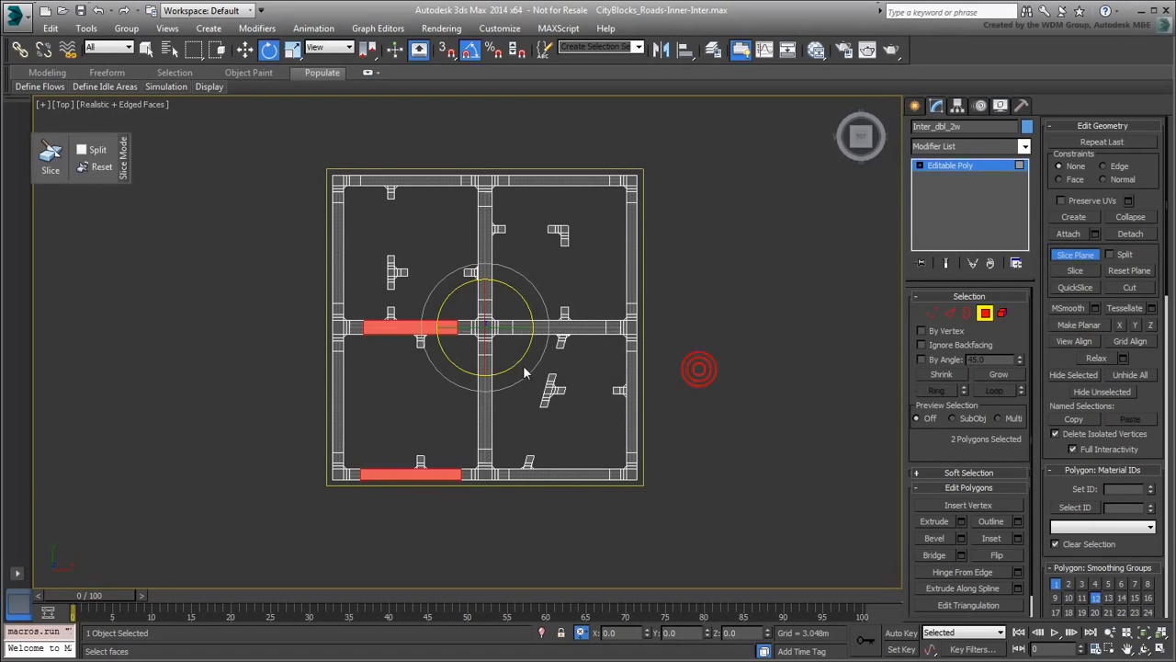
{"action": "left_click_drag", "start_coordinate": [513, 328], "coordinate": [447, 326]}
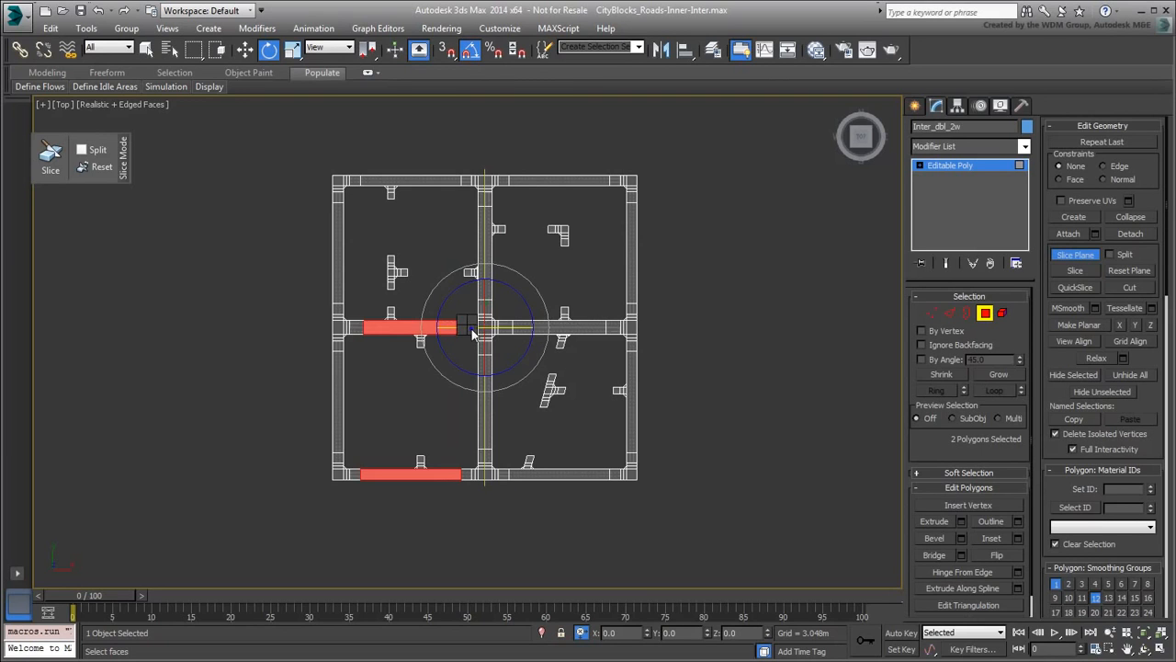
Switch to Move and shift the slice plane along the road toward the lower-left block's connector, using a four-viewport layout to judge its position
{"action": "right_click", "coordinate": [474, 326]}
{"action": "left_click", "coordinate": [511, 337]}
{"action": "left_click_drag", "start_coordinate": [516, 328], "coordinate": [469, 328]}
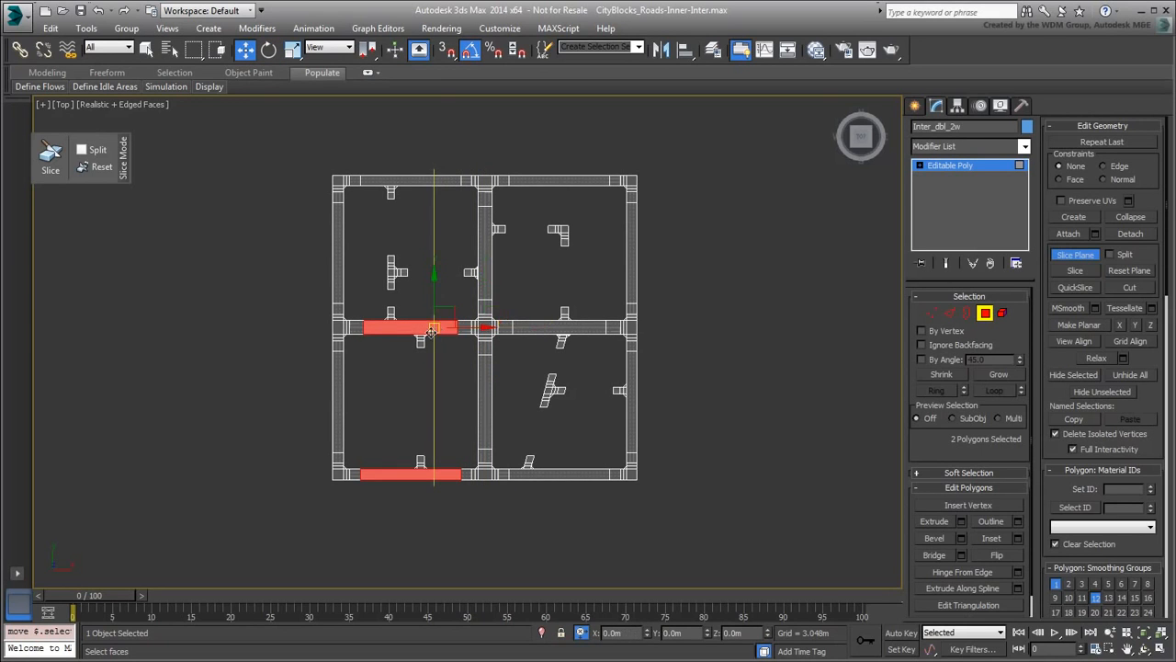
{"action": "scroll", "coordinate": [464, 328], "scroll_direction": "up", "scroll_amount": 10}
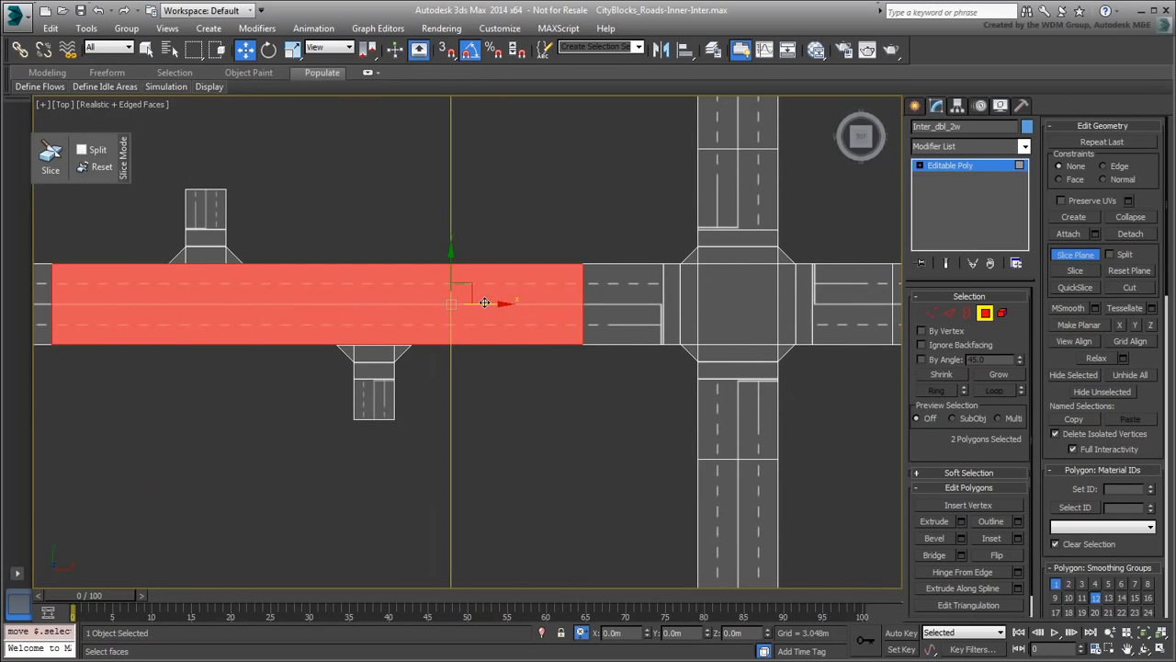
{"action": "key", "text": "alt+w"}
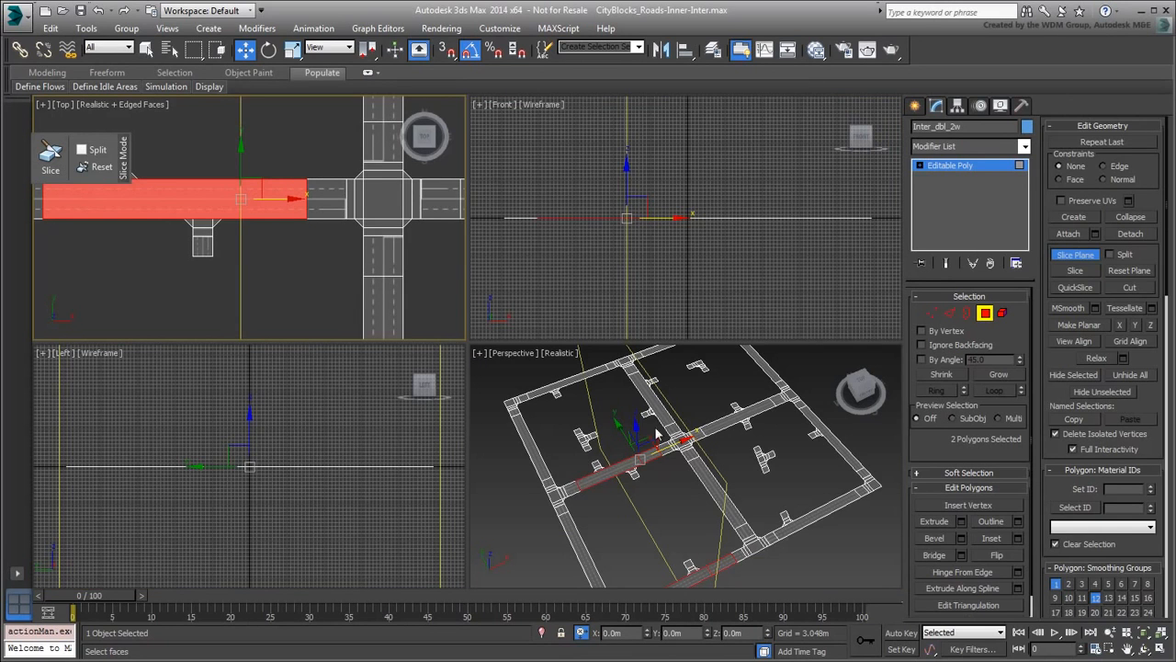
{"action": "scroll", "coordinate": [625, 476], "scroll_direction": "up", "scroll_amount": 6}
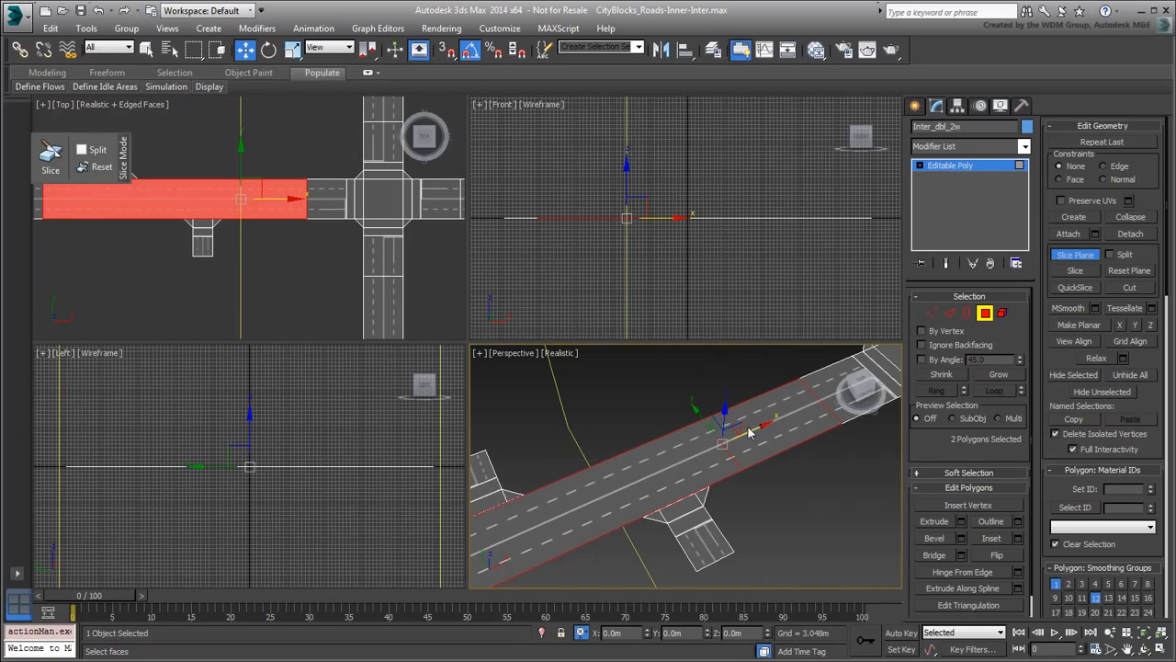
{"action": "left_click_drag", "start_coordinate": [754, 432], "coordinate": [721, 438]}
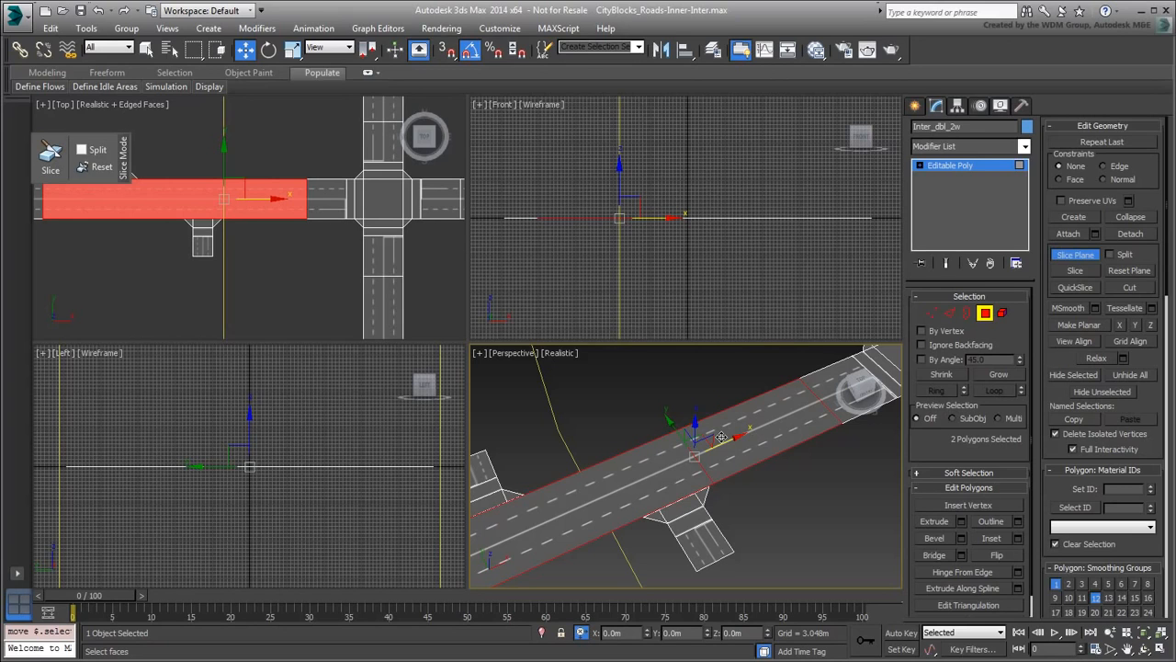
Toggle shaded display of selected faces on and off in the Perspective view while nudging the slice plane along the road
{"action": "key", "text": "F2"}
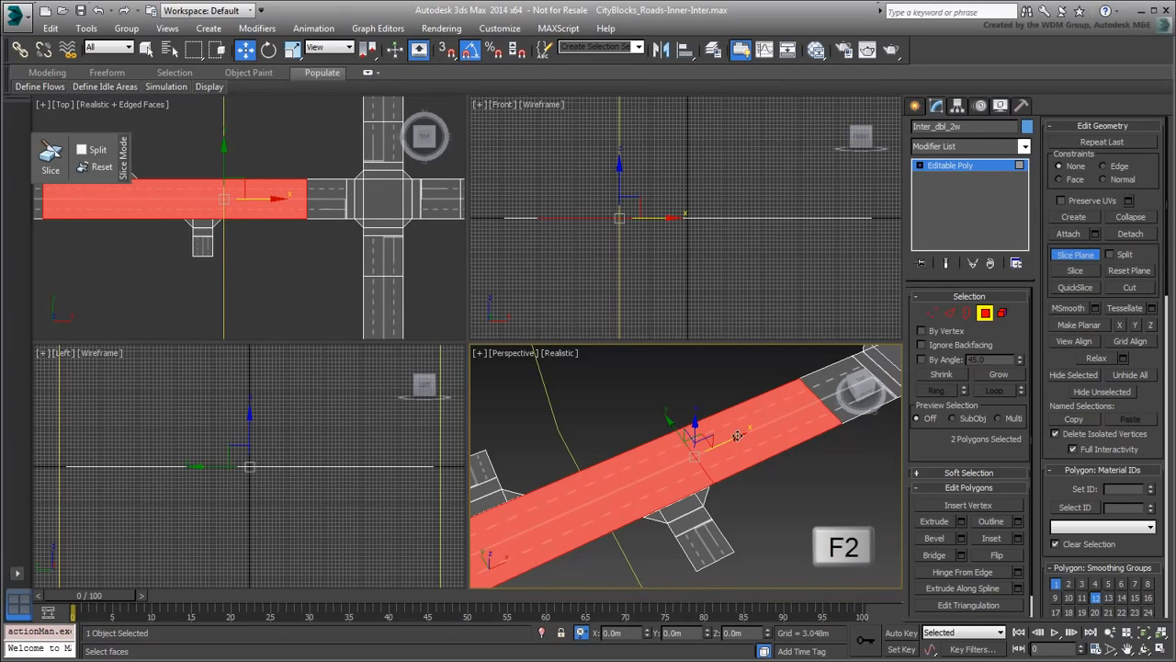
{"action": "mouse_move", "coordinate": [724, 440]}
{"action": "left_mouse_down"}
{"action": "mouse_move", "coordinate": [739, 435]}
{"action": "mouse_move", "coordinate": [726, 436]}
{"action": "left_mouse_up"}
{"action": "key", "text": "F2"}
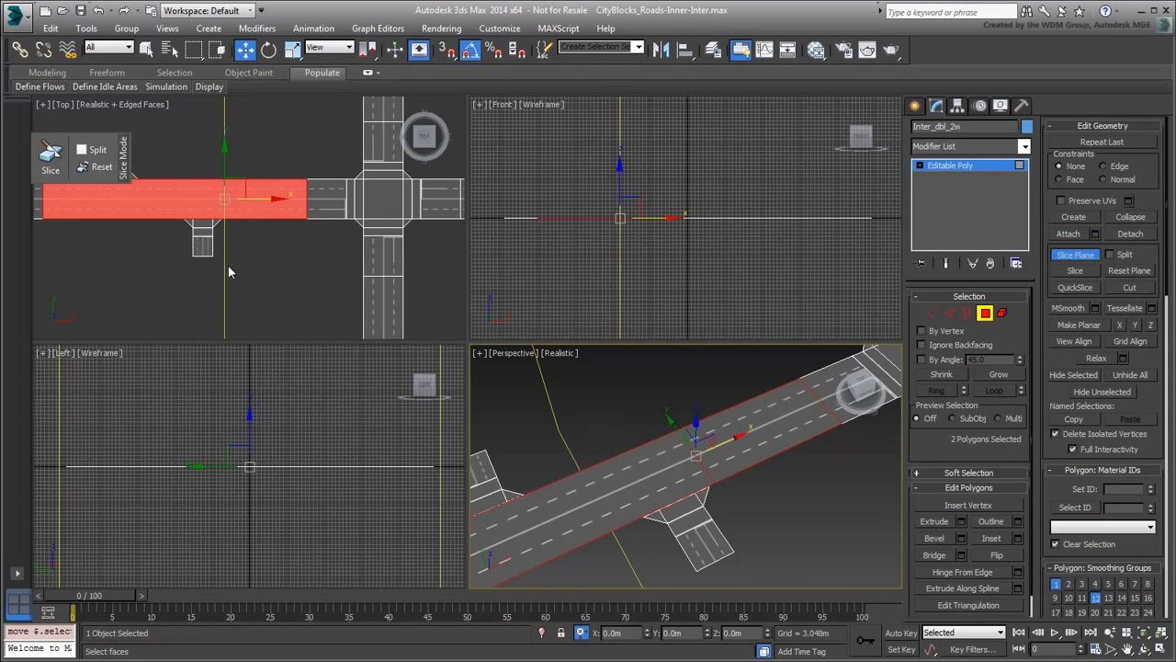
Slice the two selected road polygons at the four edges of the lower-left block's connectors and end slice-plane mode
{"action": "scroll", "coordinate": [178, 201], "scroll_direction": "up", "scroll_amount": 5}
{"action": "left_click_drag", "start_coordinate": [358, 197], "coordinate": [229, 193]}
{"action": "left_click", "coordinate": [1075, 270]}
{"action": "left_click", "coordinate": [1075, 270]}
{"action": "left_click", "coordinate": [1075, 270]}
{"action": "left_click", "coordinate": [1075, 270]}
{"action": "scroll", "coordinate": [285, 210], "scroll_direction": "down", "scroll_amount": 5}
{"action": "middle_click_drag", "start_coordinate": [285, 294], "coordinate": [311, 235]}
{"action": "scroll", "coordinate": [271, 281], "scroll_direction": "up", "scroll_amount": 3}
{"action": "scroll", "coordinate": [276, 279], "scroll_direction": "down", "scroll_amount": 6}
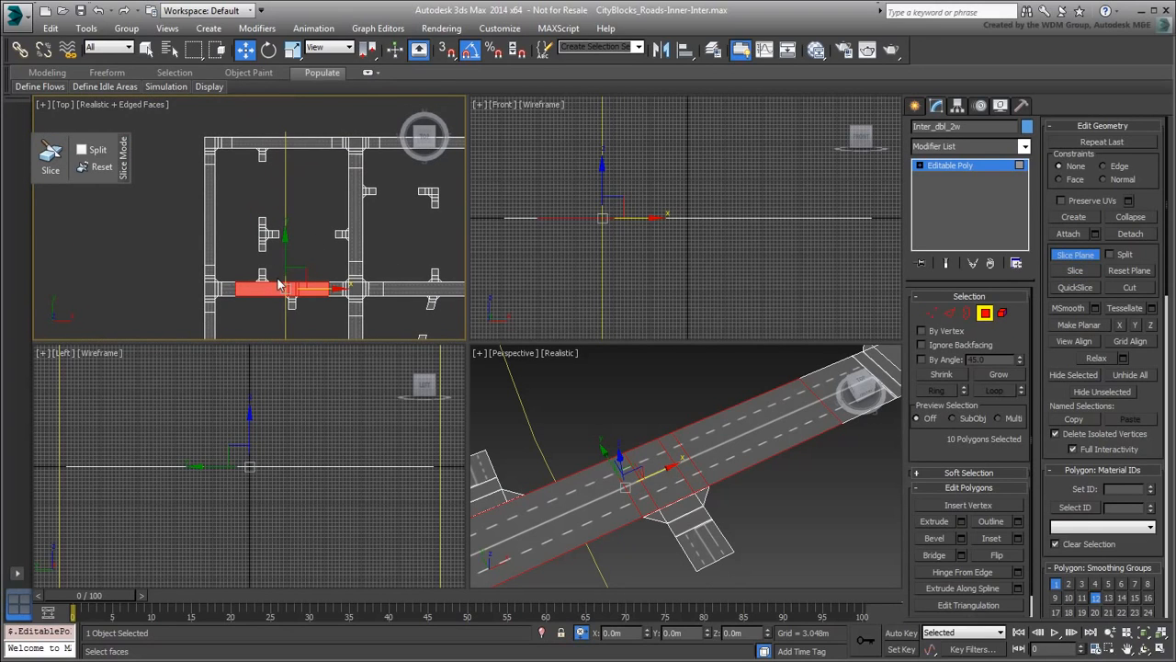
{"action": "left_click", "coordinate": [1074, 256]}
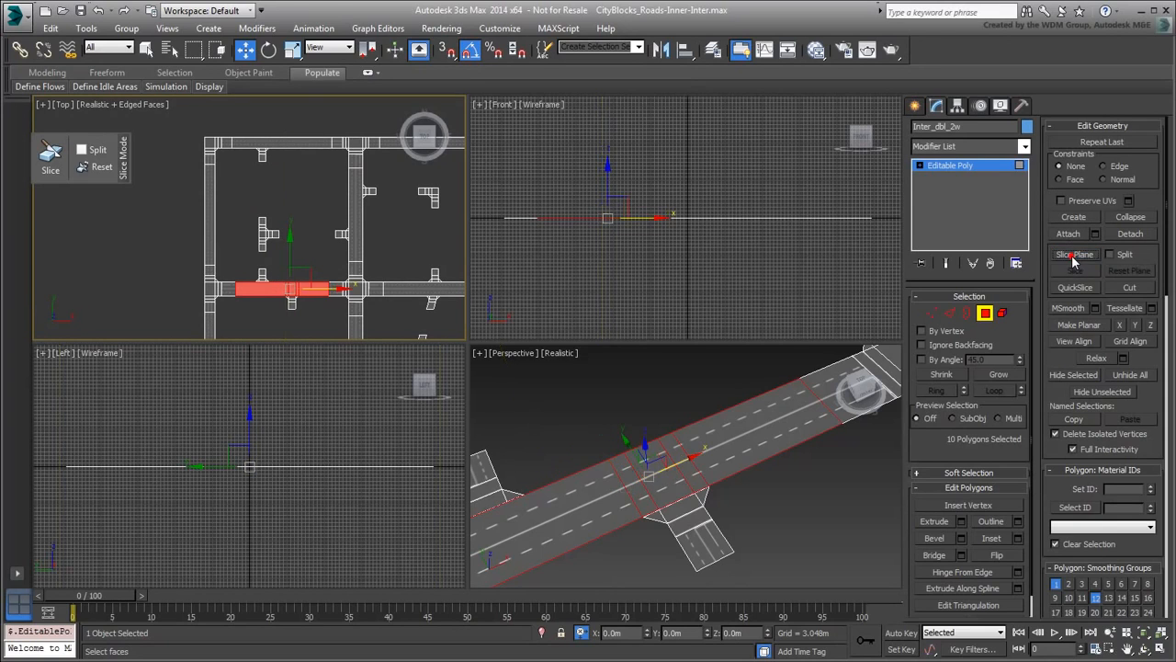
Select the long road polygons above and below the upper-left block and slice them at the four edges of their connectors
{"action": "left_click", "coordinate": [255, 143]}
{"action": "left_click", "coordinate": [263, 287]}
{"action": "scroll", "coordinate": [254, 268], "scroll_direction": "up", "scroll_amount": 3}
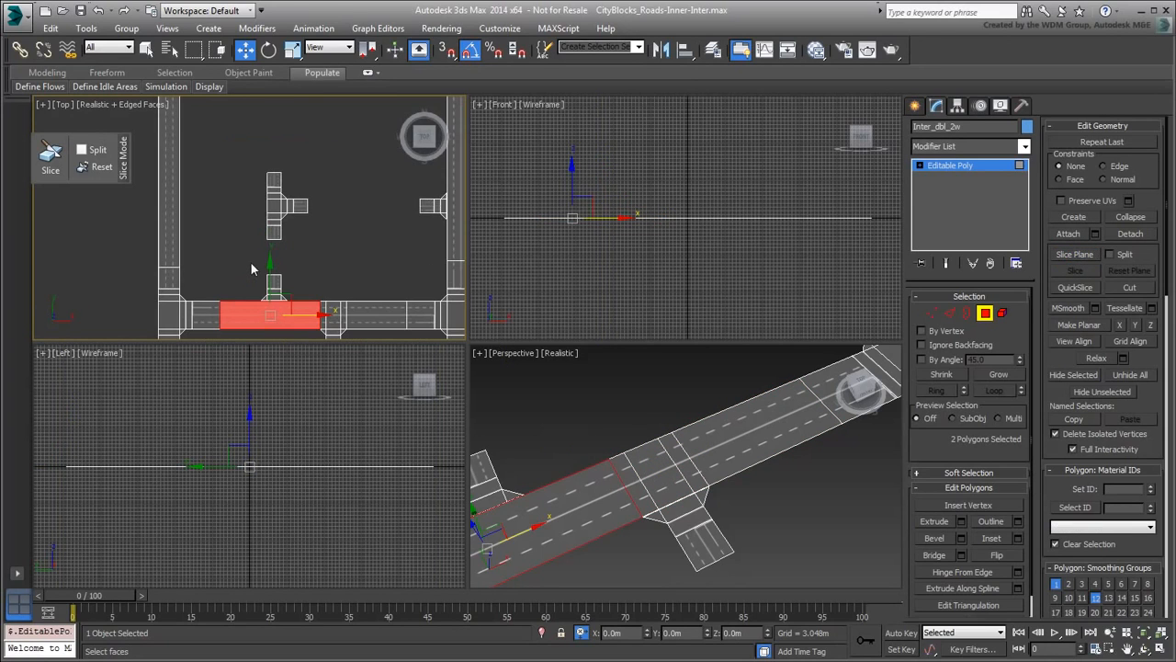
{"action": "left_click", "coordinate": [1081, 256]}
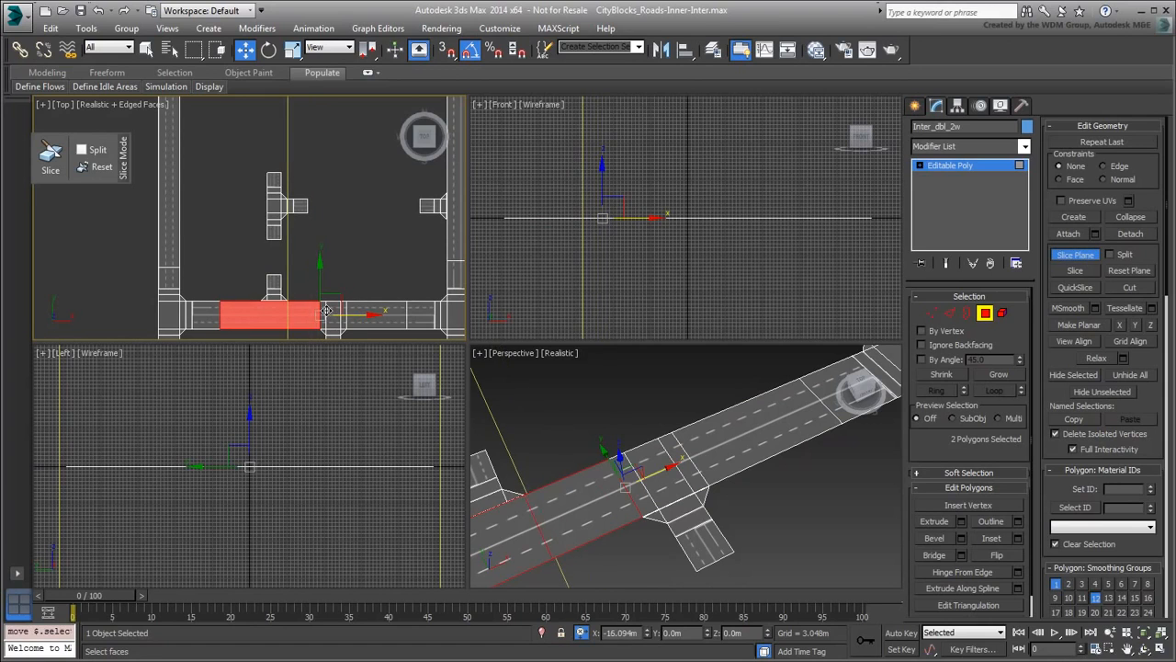
{"action": "middle_click_drag", "start_coordinate": [538, 480], "coordinate": [656, 441]}
{"action": "key", "text": "z"}
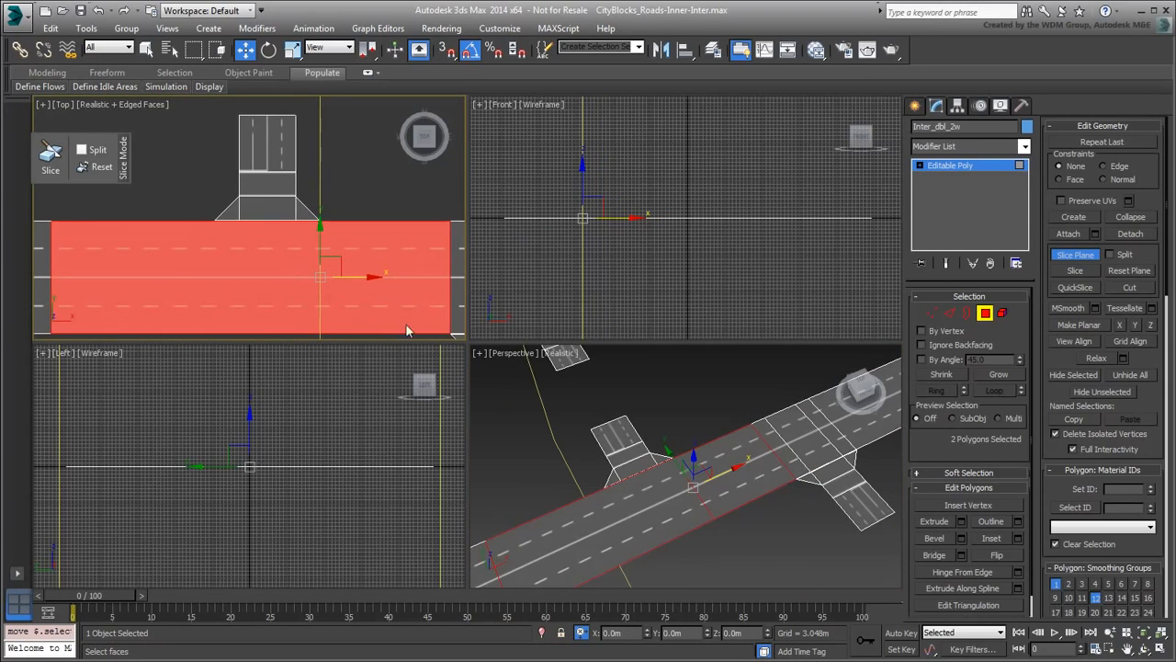
{"action": "left_click", "coordinate": [1075, 271]}
{"action": "left_click_drag", "start_coordinate": [356, 274], "coordinate": [256, 277]}
{"action": "left_click", "coordinate": [1077, 271]}
{"action": "left_click", "coordinate": [1075, 271]}
{"action": "left_click", "coordinate": [1075, 271]}
{"action": "key", "text": "z"}
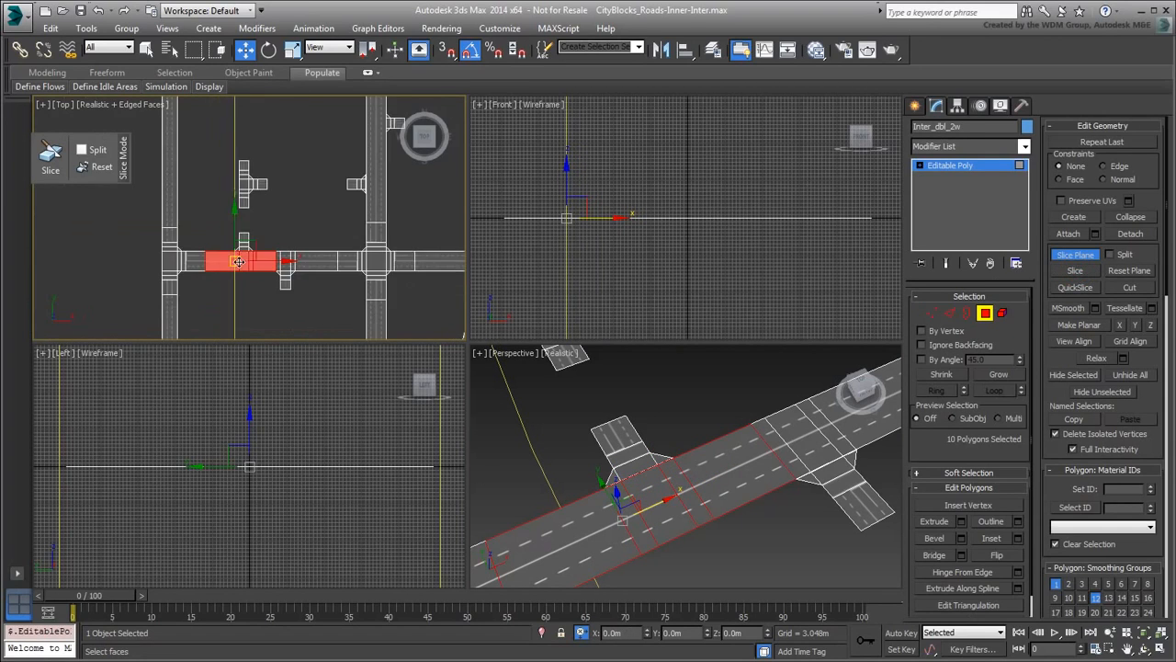
{"action": "left_click", "coordinate": [1084, 257]}
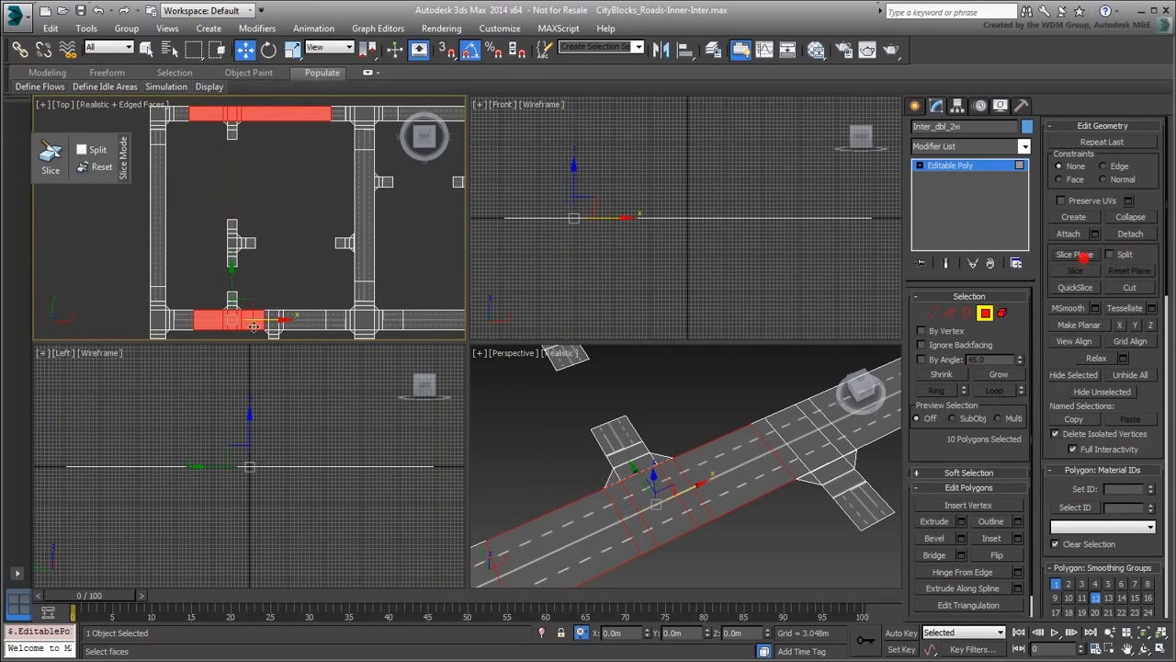
Select the vertical road polygon between the two upper blocks and turn a slice plane across it beside the upper-left block's connector
{"action": "left_click", "coordinate": [360, 257]}
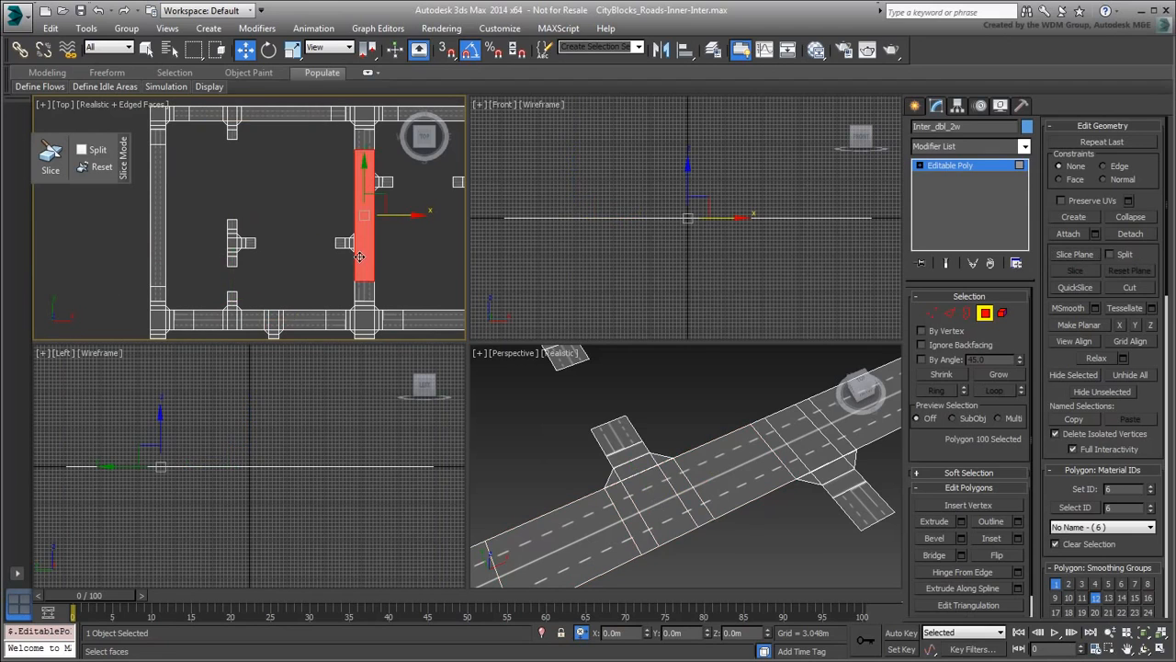
{"action": "left_click", "coordinate": [1075, 254]}
{"action": "right_click", "coordinate": [266, 245]}
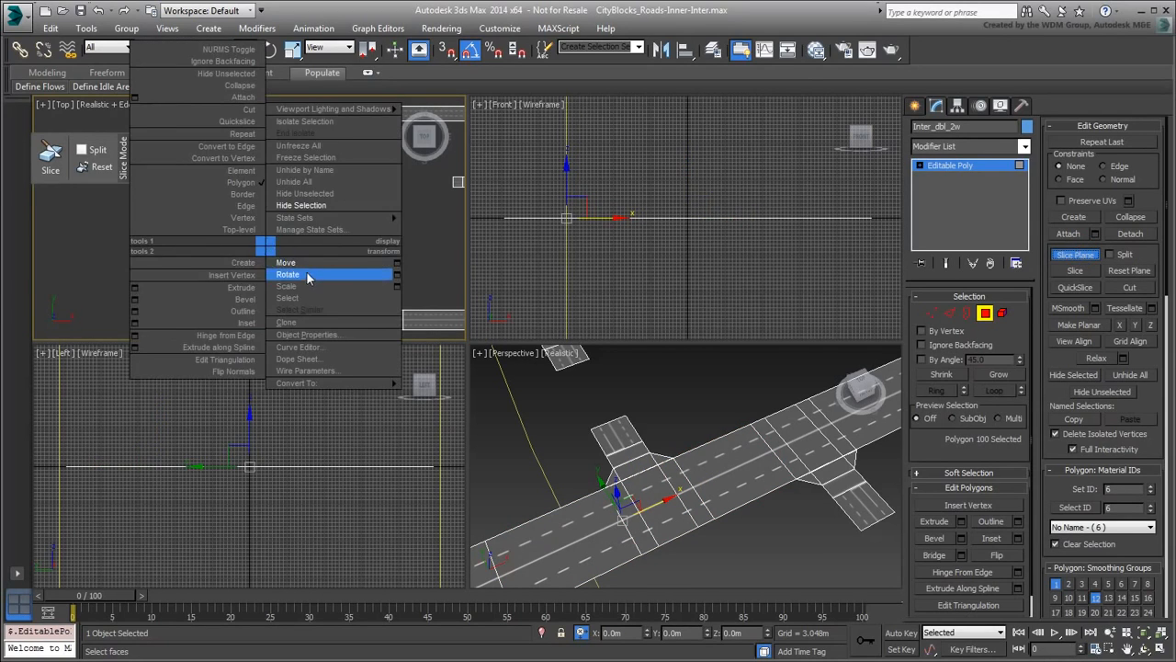
{"action": "left_click", "coordinate": [288, 274]}
{"action": "left_click_drag", "start_coordinate": [258, 285], "coordinate": [313, 320]}
{"action": "right_click", "coordinate": [296, 303]}
{"action": "left_click", "coordinate": [315, 320]}
{"action": "left_click_drag", "start_coordinate": [245, 301], "coordinate": [325, 234]}
Slice the vertical road between the upper blocks at the four edges of the connector on its left side
{"action": "scroll", "coordinate": [725, 500], "scroll_direction": "down", "scroll_amount": 5}
{"action": "middle_click_drag", "start_coordinate": [725, 500], "coordinate": [642, 521]}
{"action": "middle_click_drag", "start_coordinate": [740, 412], "coordinate": [739, 484]}
{"action": "scroll", "coordinate": [739, 484], "scroll_direction": "up", "scroll_amount": 5}
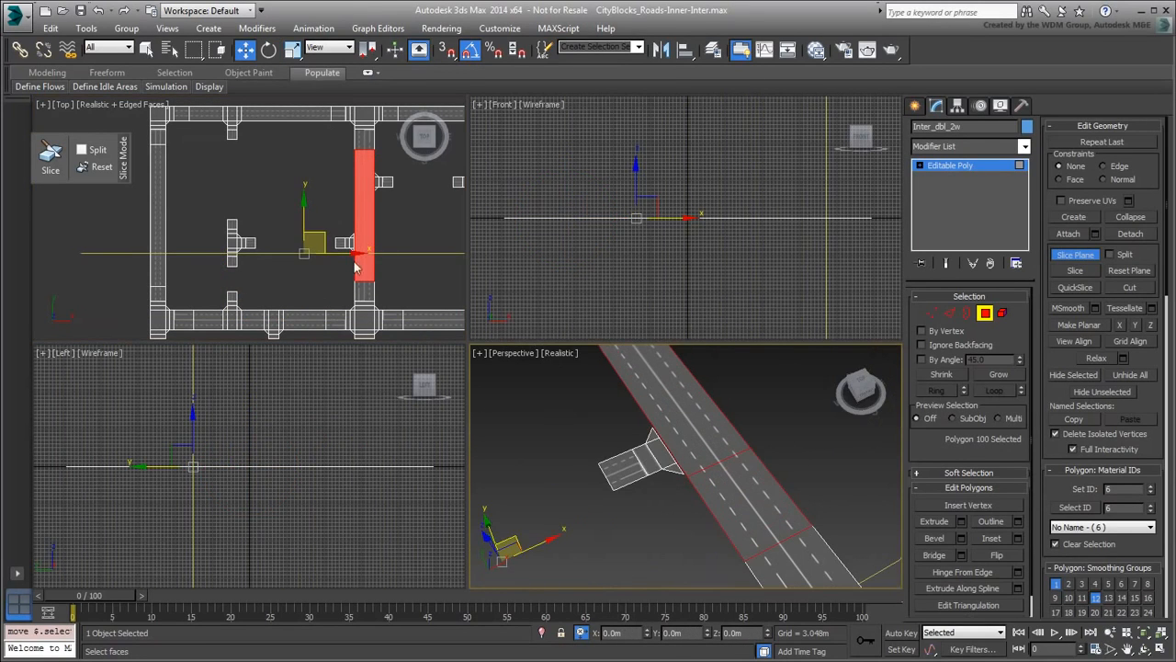
{"action": "scroll", "coordinate": [356, 266], "scroll_direction": "up", "scroll_amount": 5}
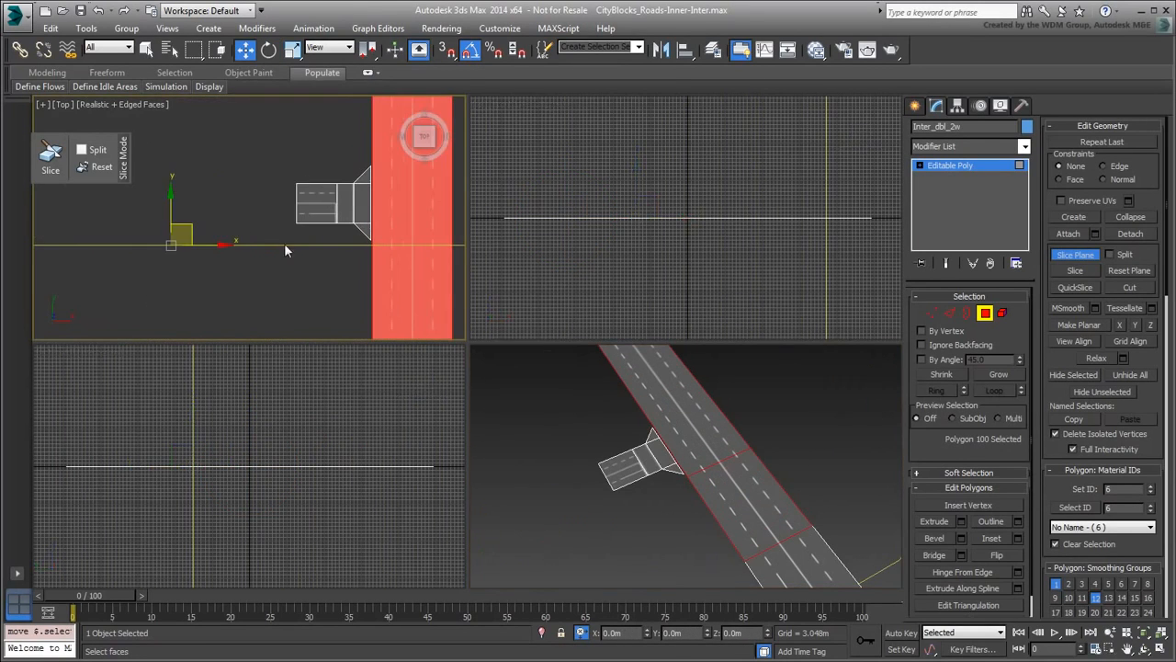
{"action": "left_click", "coordinate": [1078, 272]}
{"action": "left_click_drag", "start_coordinate": [184, 208], "coordinate": [184, 165]}
{"action": "left_click", "coordinate": [1081, 274]}
{"action": "left_click", "coordinate": [1077, 270]}
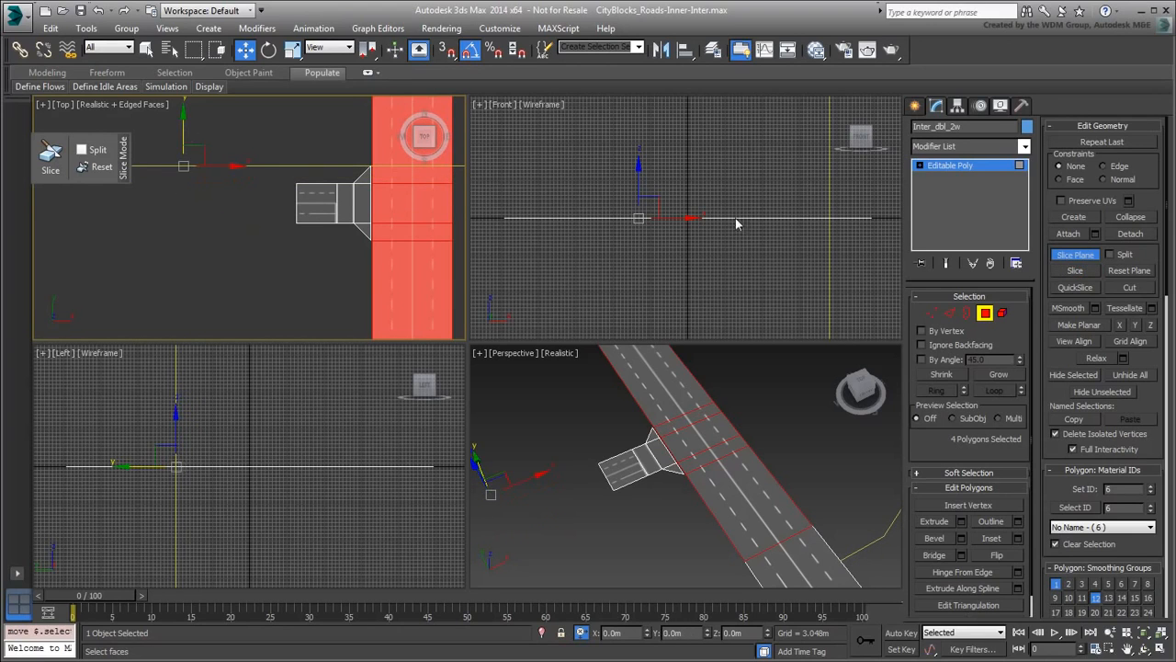
{"action": "left_click", "coordinate": [1076, 271]}
Slice the same vertical road at the four edges of the connector on its right side and leave slice-plane mode
{"action": "scroll", "coordinate": [248, 228], "scroll_direction": "down", "scroll_amount": 3}
{"action": "middle_click_drag", "start_coordinate": [248, 227], "coordinate": [199, 309]}
{"action": "left_click_drag", "start_coordinate": [166, 239], "coordinate": [175, 155]}
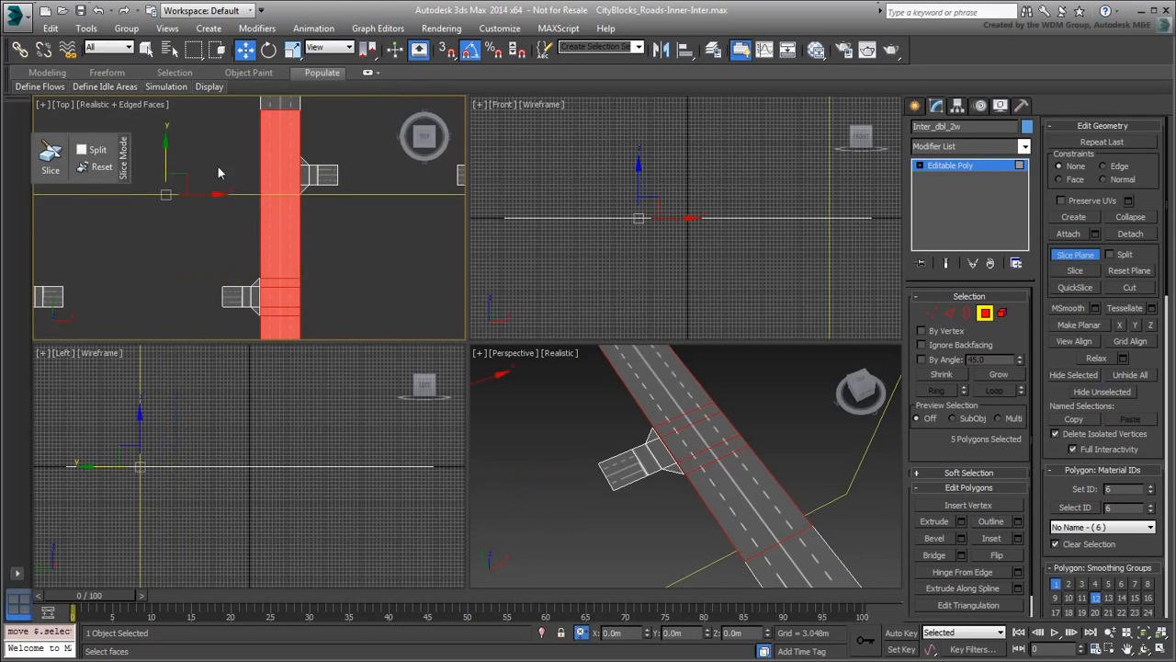
{"action": "scroll", "coordinate": [286, 188], "scroll_direction": "up", "scroll_amount": 3}
{"action": "middle_click_drag", "start_coordinate": [112, 197], "coordinate": [210, 230]}
{"action": "scroll", "coordinate": [210, 231], "scroll_direction": "down", "scroll_amount": 2}
{"action": "left_click_drag", "start_coordinate": [245, 214], "coordinate": [224, 149]}
{"action": "left_click", "coordinate": [1076, 272]}
{"action": "scroll", "coordinate": [243, 181], "scroll_direction": "up", "scroll_amount": 2}
{"action": "left_click", "coordinate": [1080, 273]}
{"action": "left_click", "coordinate": [1077, 274]}
{"action": "left_click", "coordinate": [1077, 273]}
{"action": "scroll", "coordinate": [192, 261], "scroll_direction": "down", "scroll_amount": 4}
{"action": "scroll", "coordinate": [261, 257], "scroll_direction": "down", "scroll_amount": 3}
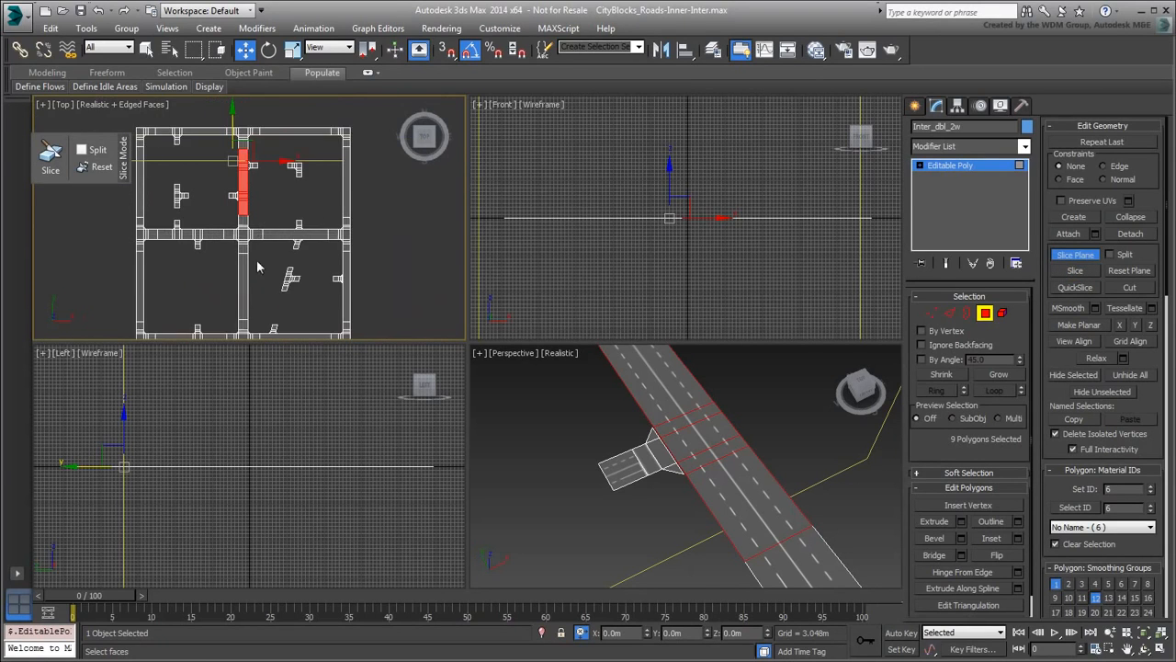
{"action": "right_click", "coordinate": [368, 275]}
Select the outer road polygon right of the lower-right block and slice it at the four edges of its connector
{"action": "left_click", "coordinate": [338, 248]}
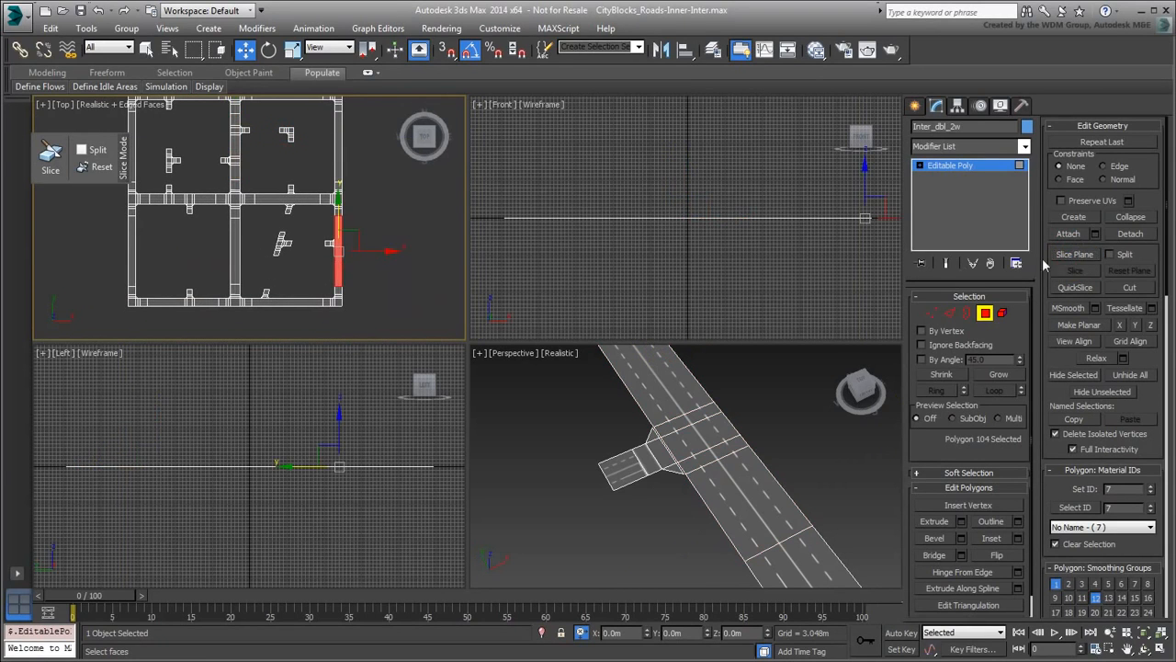
{"action": "left_click", "coordinate": [1075, 254]}
{"action": "left_click_drag", "start_coordinate": [353, 217], "coordinate": [355, 214]}
{"action": "scroll", "coordinate": [337, 240], "scroll_direction": "up", "scroll_amount": 7}
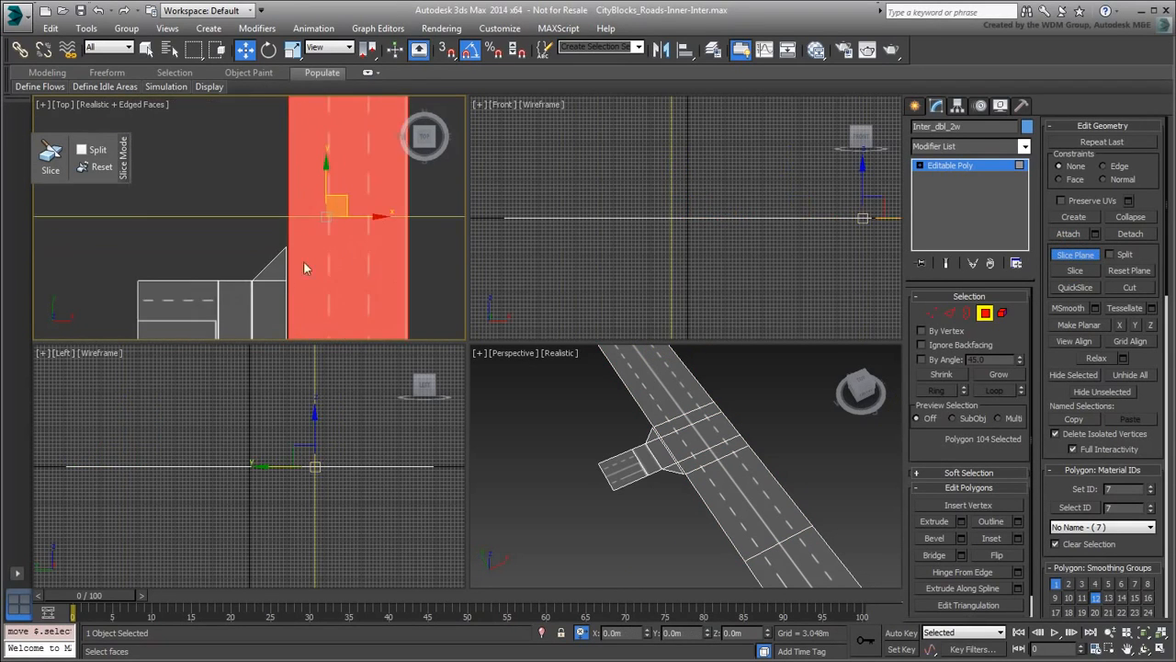
{"action": "scroll", "coordinate": [305, 266], "scroll_direction": "down", "scroll_amount": 1}
{"action": "middle_click_drag", "start_coordinate": [304, 266], "coordinate": [265, 186]}
{"action": "left_click_drag", "start_coordinate": [296, 117], "coordinate": [294, 237]}
{"action": "left_click", "coordinate": [1076, 269]}
{"action": "left_click", "coordinate": [1075, 269]}
{"action": "left_click", "coordinate": [1075, 270]}
{"action": "left_click", "coordinate": [1075, 270]}
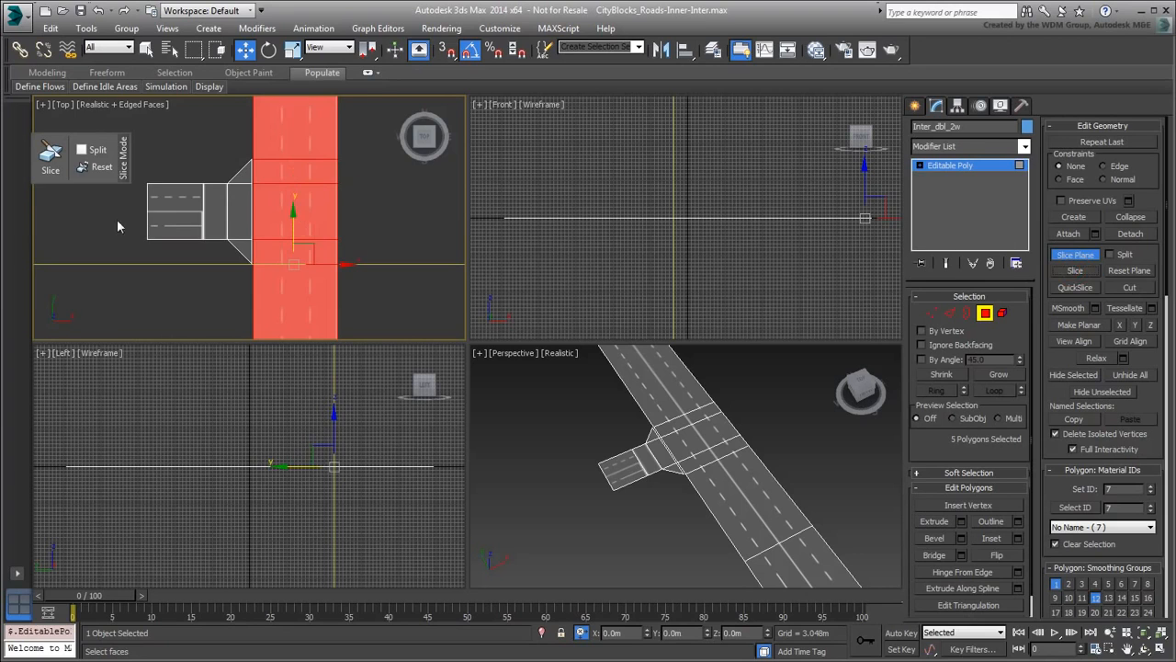
{"action": "scroll", "coordinate": [116, 219], "scroll_direction": "down", "scroll_amount": 5}
{"action": "middle_click_drag", "start_coordinate": [117, 219], "coordinate": [268, 231]}
{"action": "left_click", "coordinate": [1075, 255]}
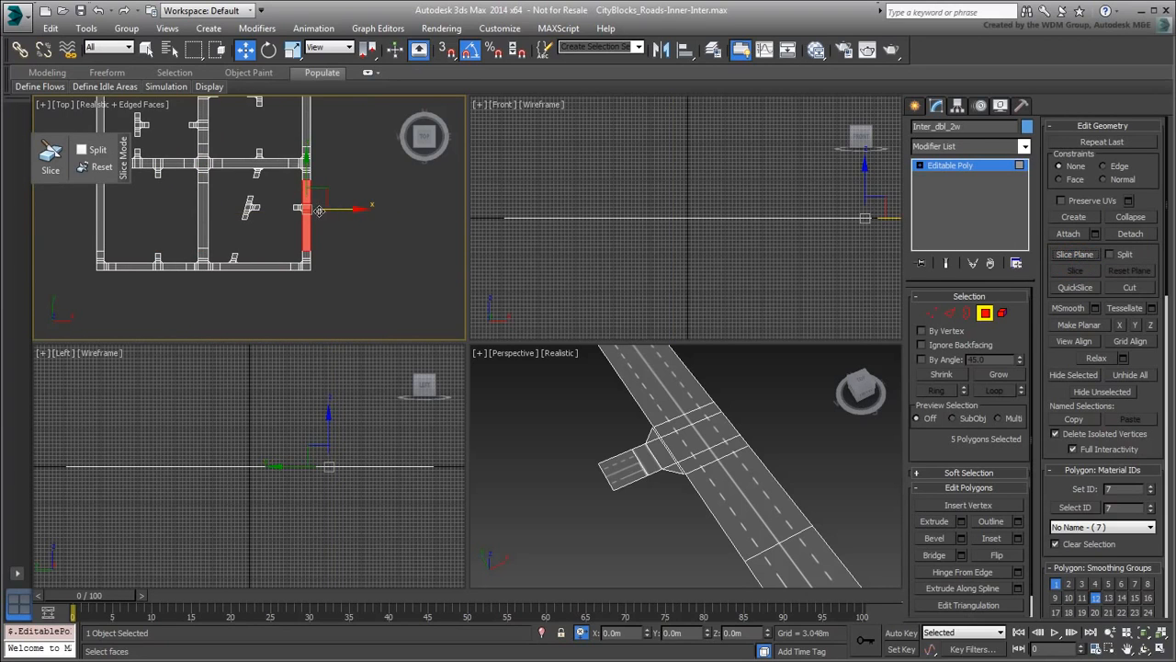
Select the road polygon below the lower-right block and set a slice plane perpendicular to it at the angled connector
{"action": "left_click", "coordinate": [229, 266]}
{"action": "scroll", "coordinate": [230, 265], "scroll_direction": "up", "scroll_amount": 4}
{"action": "scroll", "coordinate": [253, 265], "scroll_direction": "down", "scroll_amount": 2}
{"action": "left_click", "coordinate": [1076, 254]}
{"action": "left_click", "coordinate": [449, 119]}
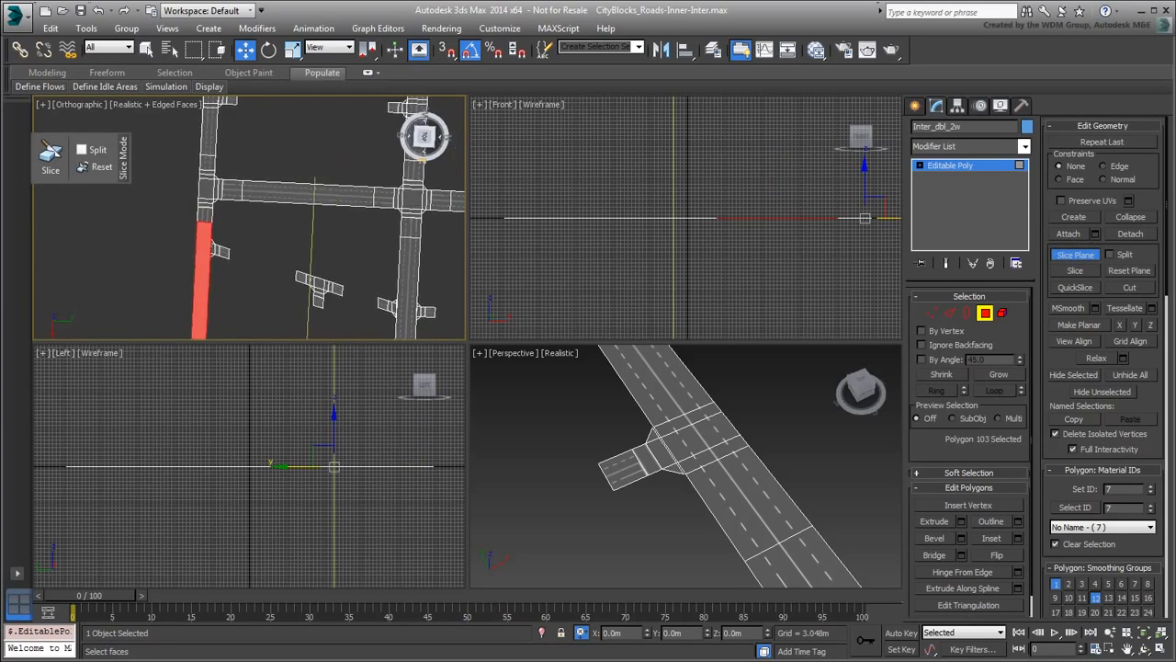
{"action": "scroll", "coordinate": [242, 181], "scroll_direction": "up", "scroll_amount": 5}
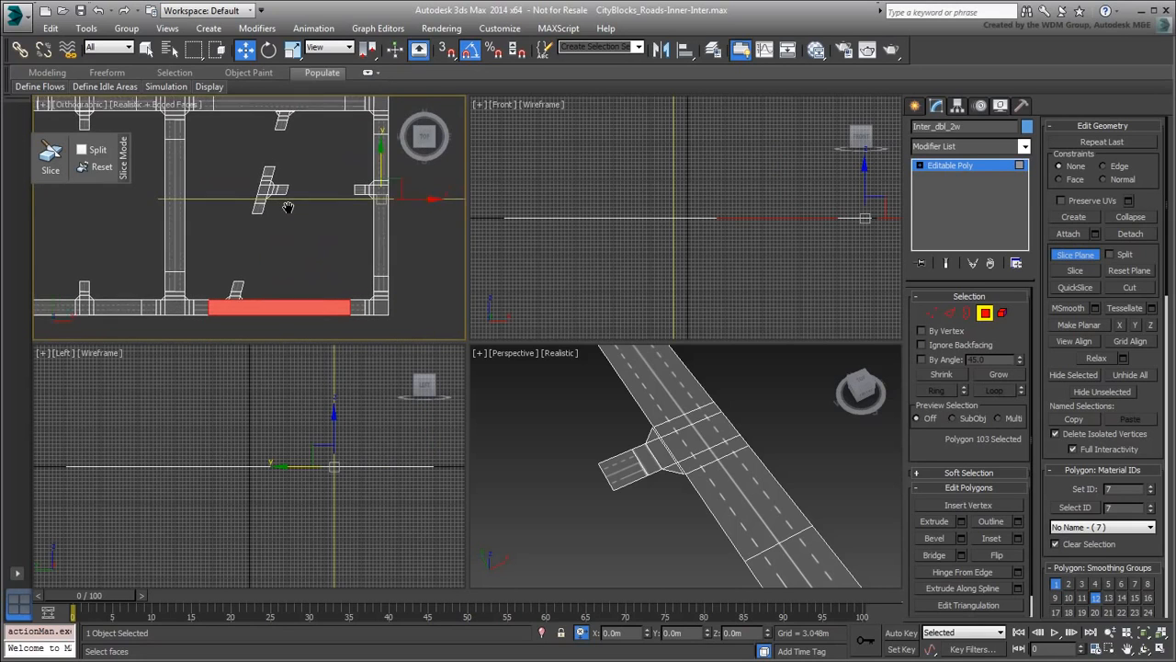
{"action": "left_click_drag", "start_coordinate": [391, 183], "coordinate": [342, 272]}
{"action": "key", "text": "e"}
{"action": "scroll", "coordinate": [230, 299], "scroll_direction": "up", "scroll_amount": 5}
{"action": "key", "text": "w"}
Slice the bottom road polygon at the four edges of the angled connector and leave slice-plane mode
{"action": "left_click", "coordinate": [1075, 271]}
{"action": "left_click", "coordinate": [1075, 271]}
{"action": "left_click", "coordinate": [1075, 271]}
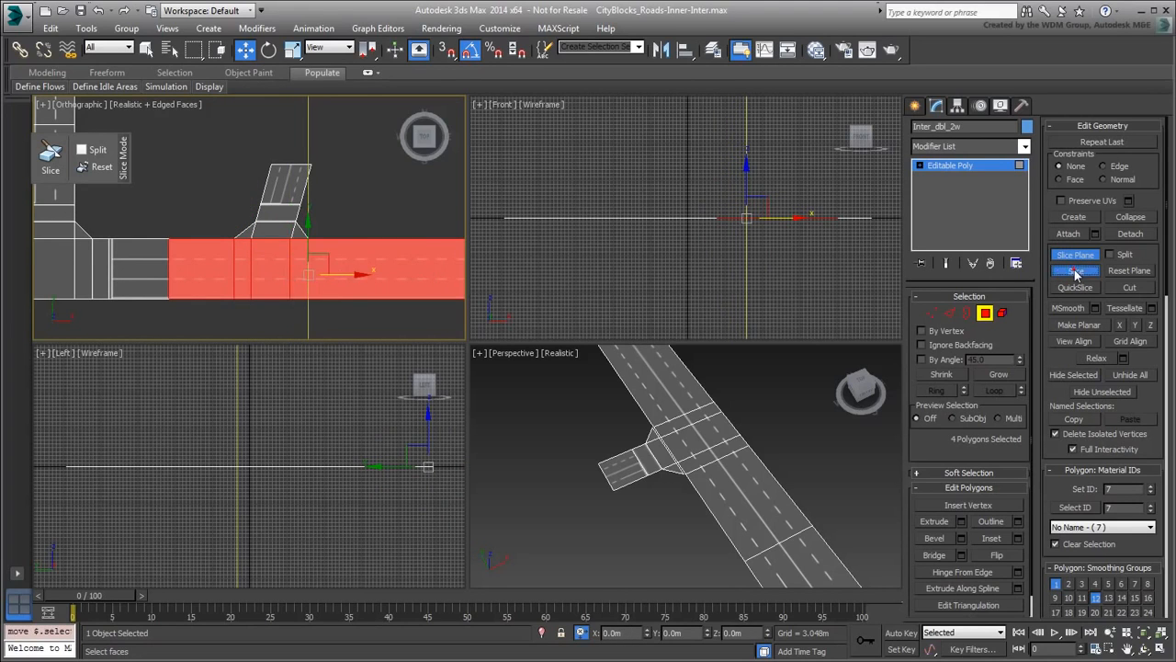
{"action": "scroll", "coordinate": [402, 241], "scroll_direction": "down", "scroll_amount": 6}
{"action": "right_click", "coordinate": [402, 241]}
Select the horizontal road polygon between the two right-hand blocks and maximize the top view around its two facing connectors
{"action": "scroll", "coordinate": [341, 270], "scroll_direction": "up", "scroll_amount": 8}
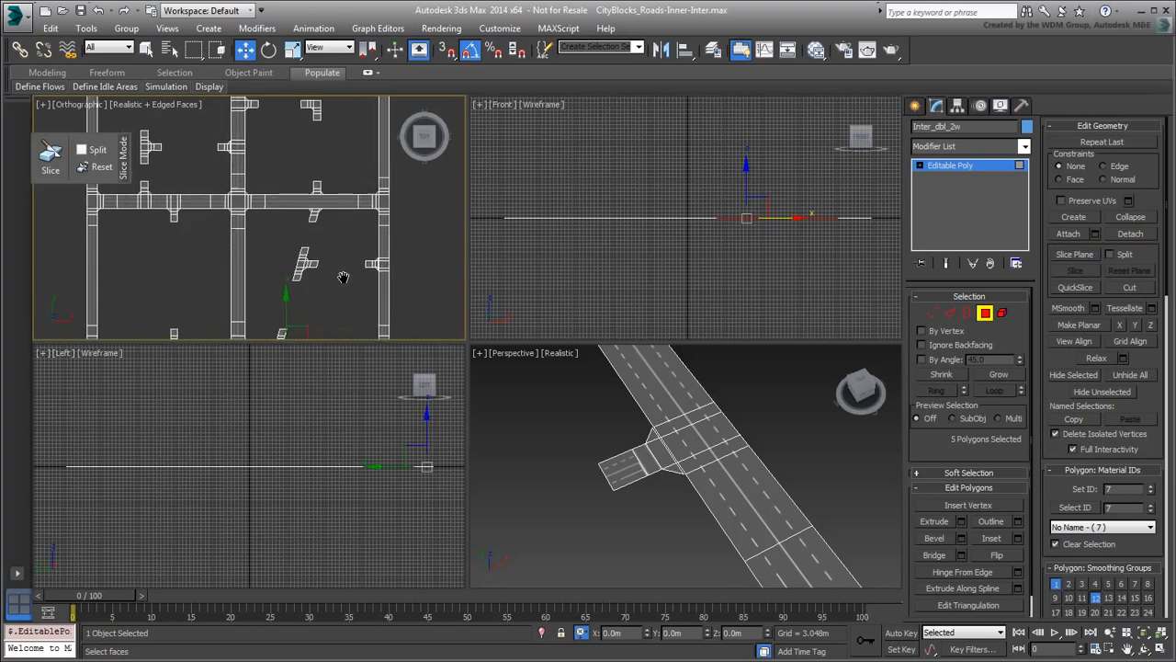
{"action": "left_click", "coordinate": [350, 237]}
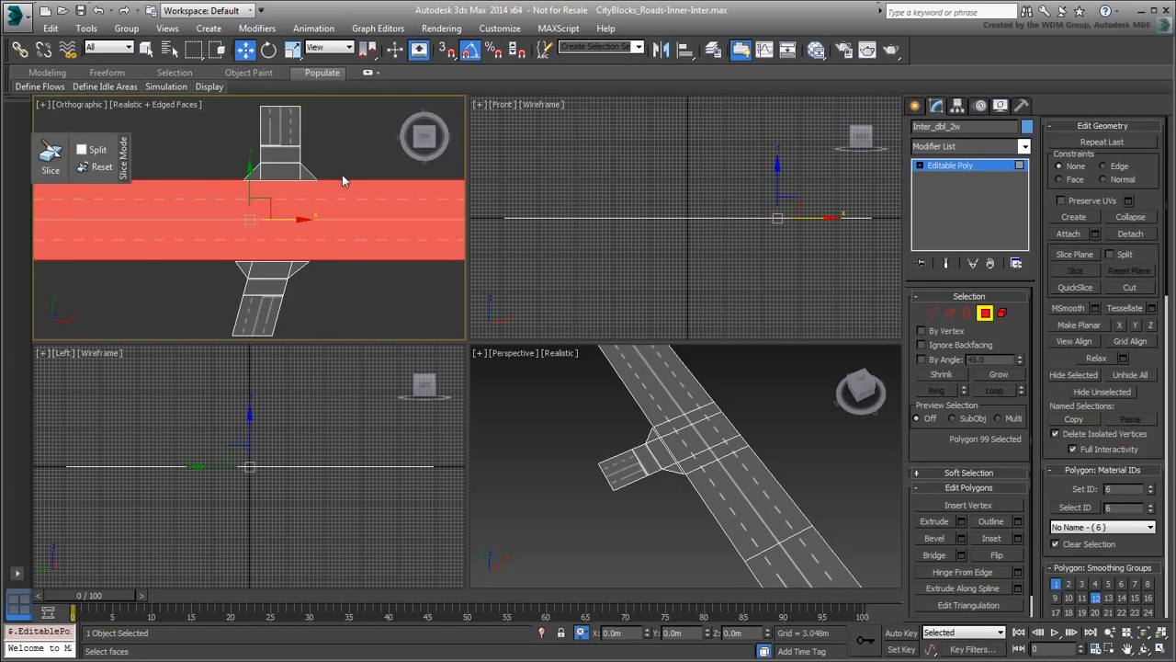
{"action": "left_click_drag", "start_coordinate": [328, 174], "coordinate": [231, 114]}
{"action": "left_click", "coordinate": [346, 235]}
{"action": "scroll", "coordinate": [354, 303], "scroll_direction": "up", "scroll_amount": 2}
{"action": "middle_click_drag", "start_coordinate": [336, 280], "coordinate": [359, 303]}
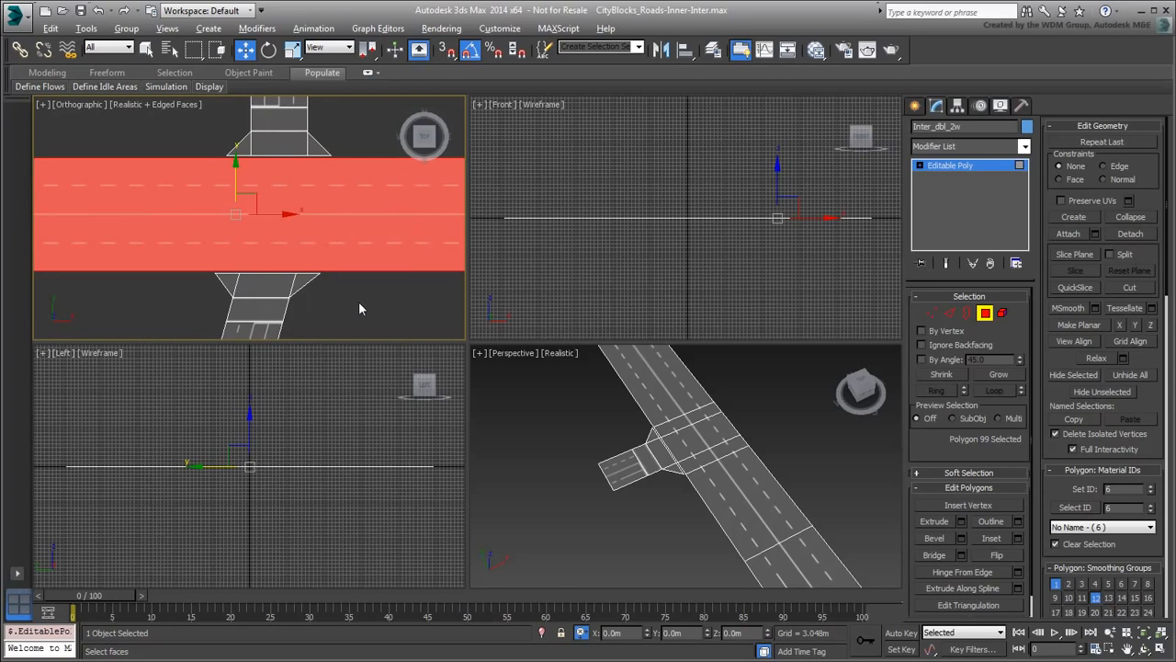
{"action": "key", "text": "alt+w"}
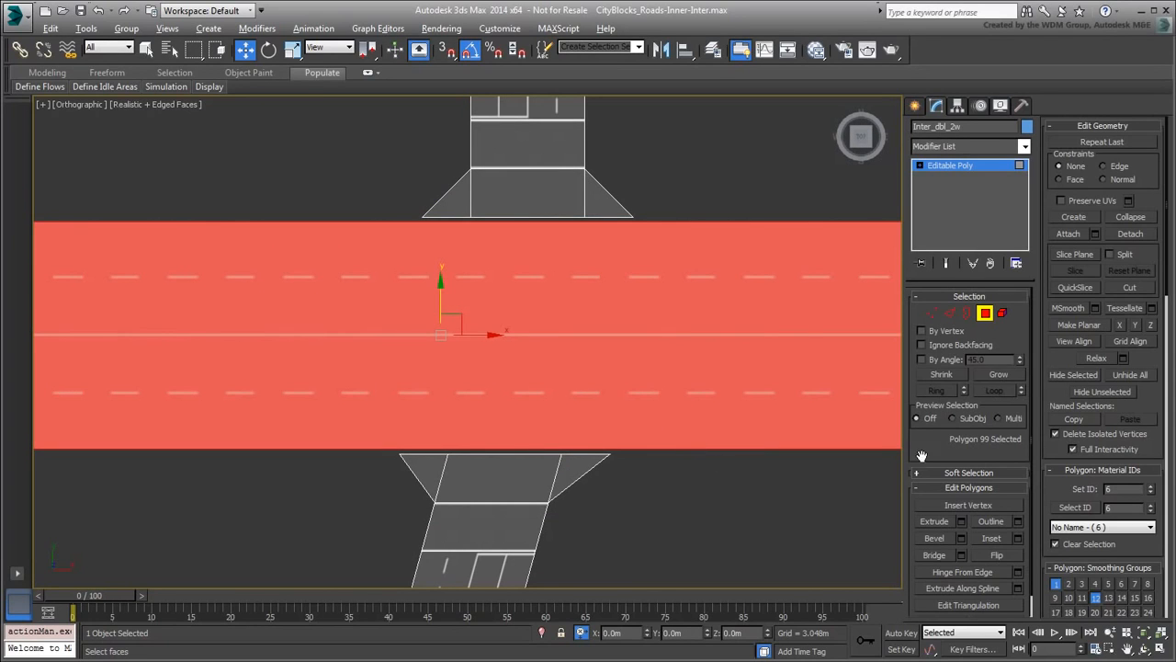
QuickSlice the polygon along four lines joining the matching corners of the straight upper and angled lower connectors, and clear the selection
{"action": "left_click", "coordinate": [1075, 288]}
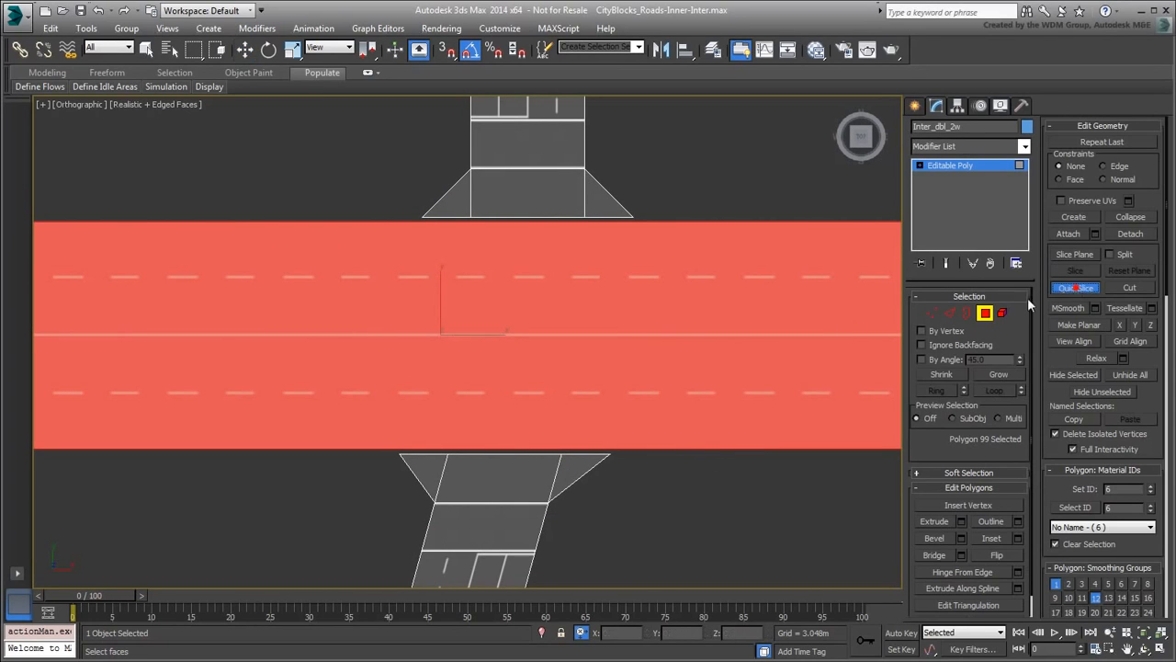
{"action": "left_click", "coordinate": [397, 454]}
{"action": "left_click", "coordinate": [427, 195]}
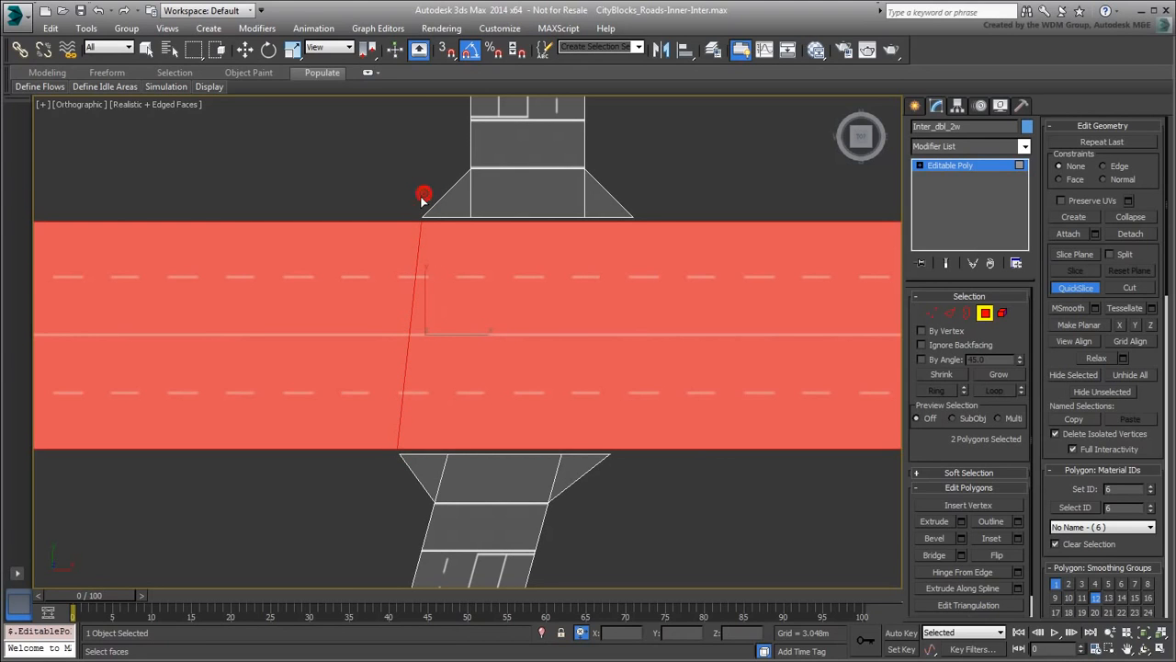
{"action": "left_click", "coordinate": [449, 454]}
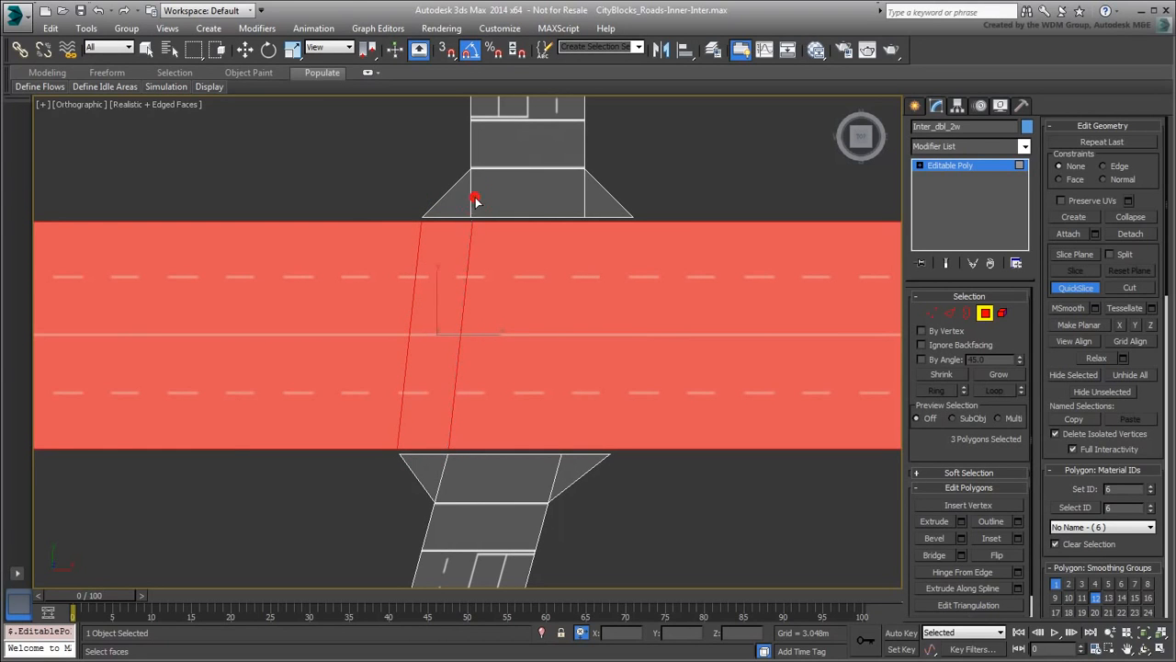
{"action": "left_click", "coordinate": [475, 197]}
{"action": "left_click", "coordinate": [559, 449]}
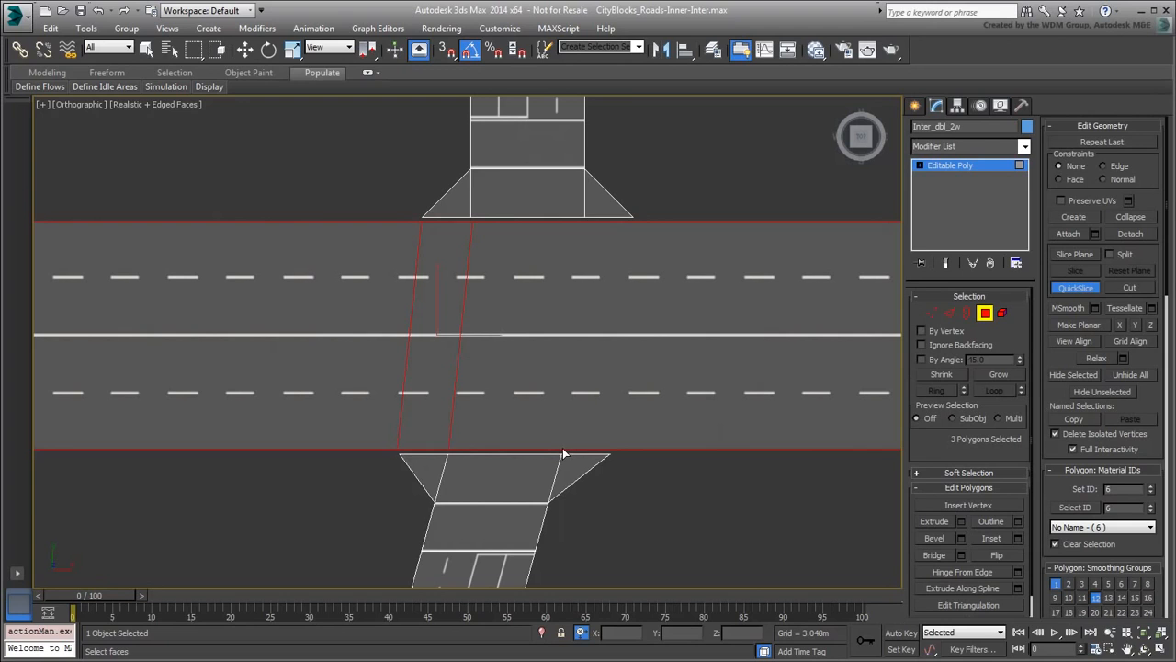
{"action": "left_click", "coordinate": [588, 212]}
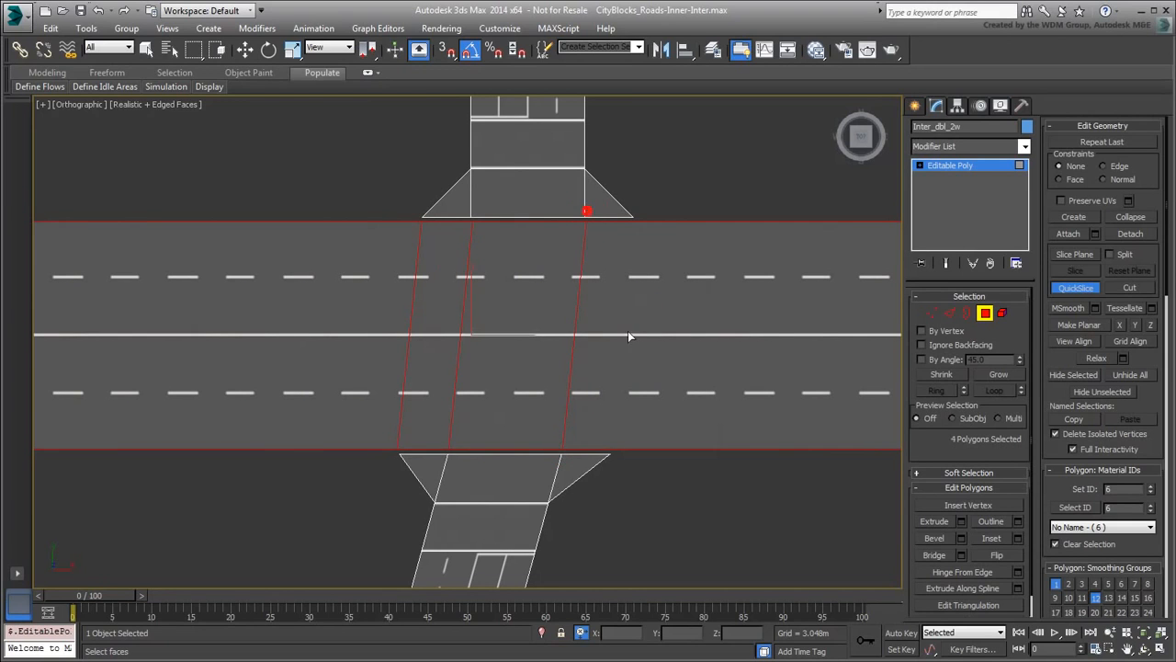
{"action": "left_click", "coordinate": [612, 448]}
{"action": "key", "text": "w"}
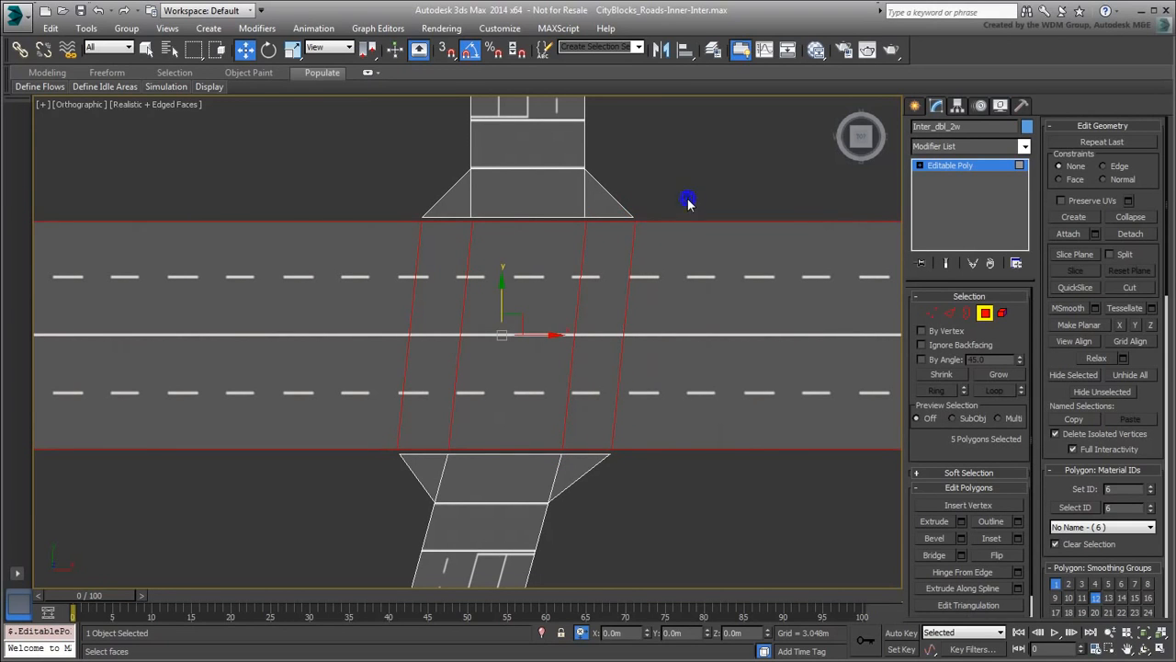
{"action": "scroll", "coordinate": [669, 315], "scroll_direction": "down", "scroll_amount": 8}
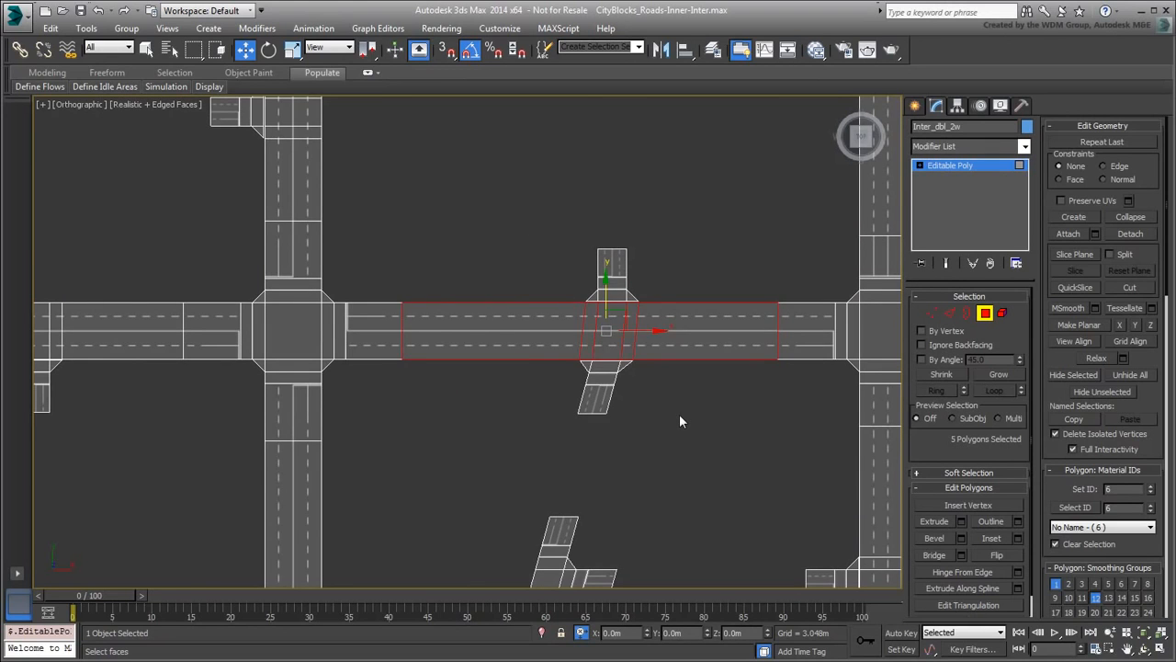
{"action": "left_click", "coordinate": [679, 413]}
At vertex level, target-weld the four vertices of the upper-left block's top connector to the matching road vertices
{"action": "scroll", "coordinate": [613, 366], "scroll_direction": "down", "scroll_amount": 5}
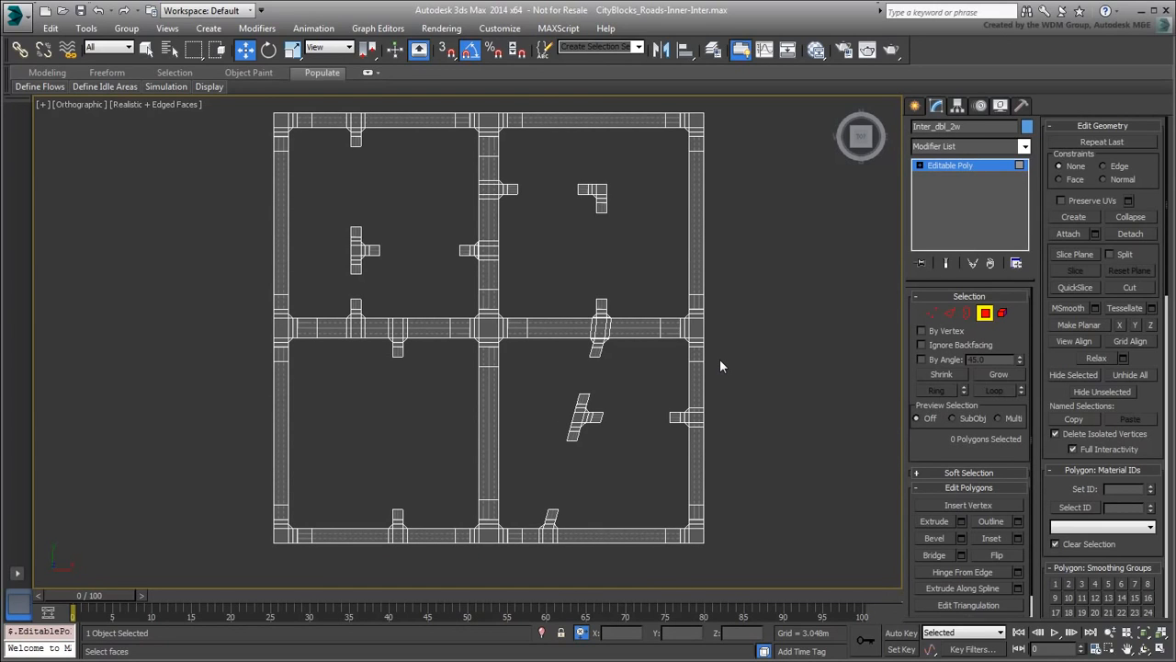
{"action": "middle_click_drag", "start_coordinate": [737, 355], "coordinate": [722, 371]}
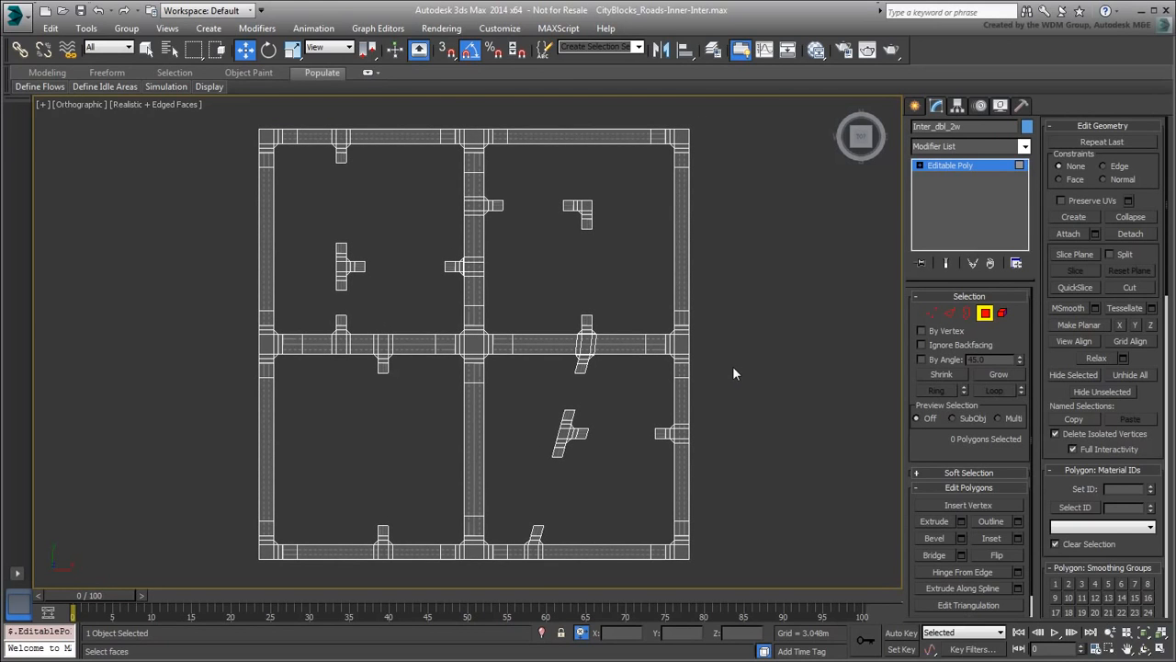
{"action": "middle_click_drag", "start_coordinate": [317, 129], "coordinate": [357, 251]}
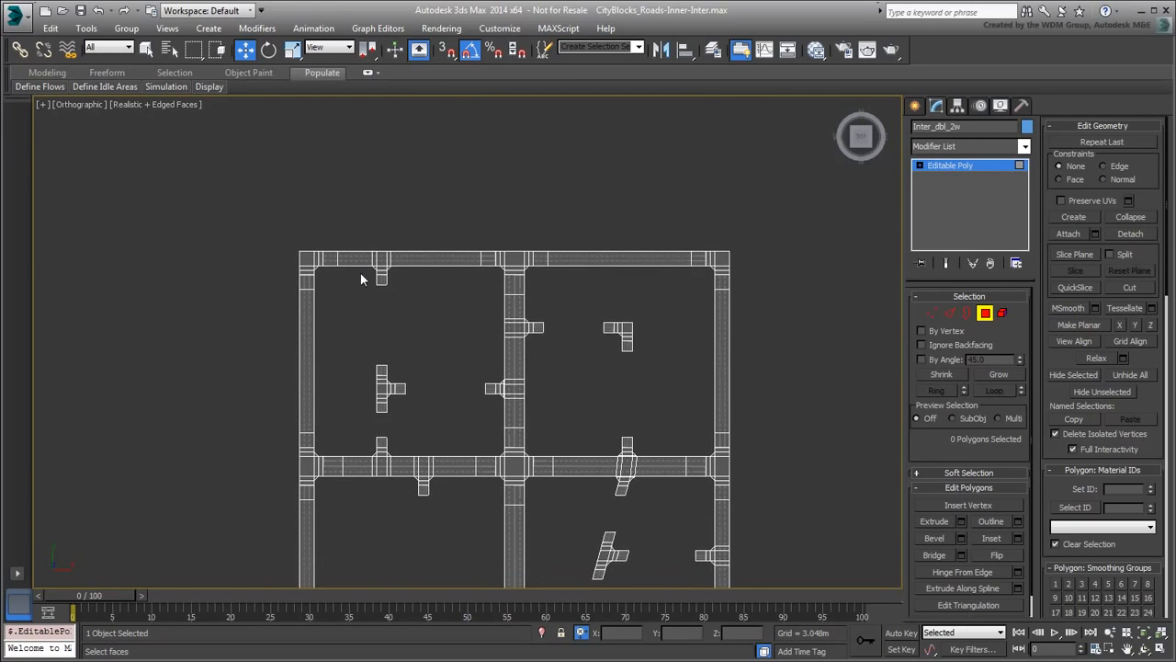
{"action": "scroll", "coordinate": [361, 272], "scroll_direction": "up", "scroll_amount": 6}
{"action": "scroll", "coordinate": [448, 247], "scroll_direction": "up", "scroll_amount": 8}
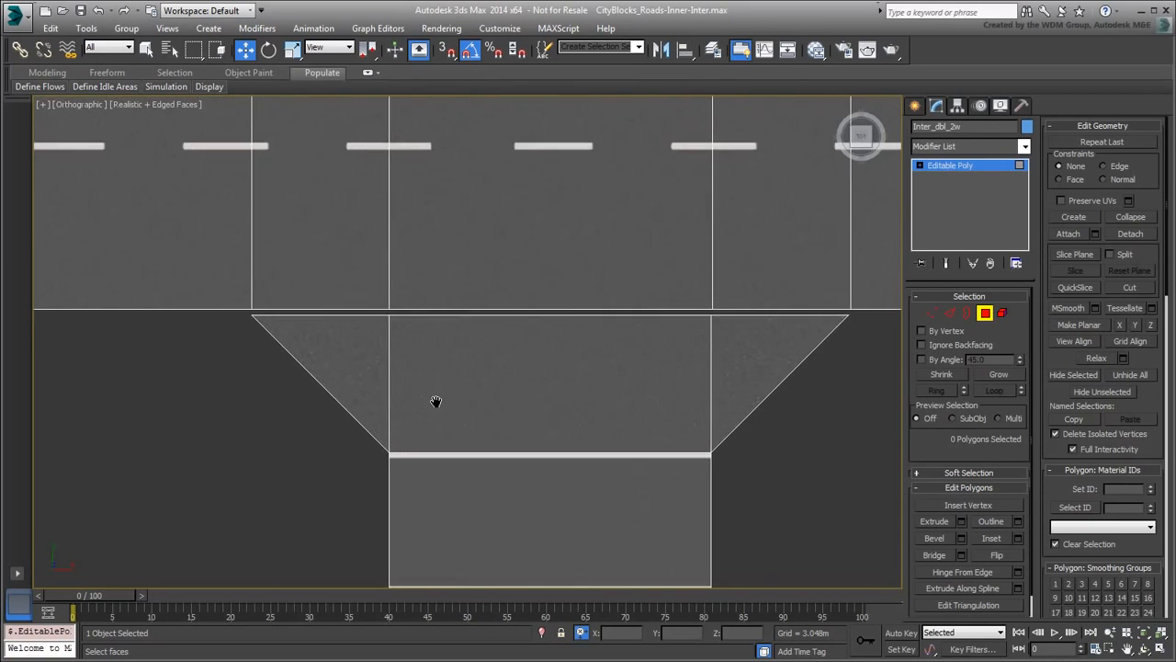
{"action": "left_click", "coordinate": [931, 314]}
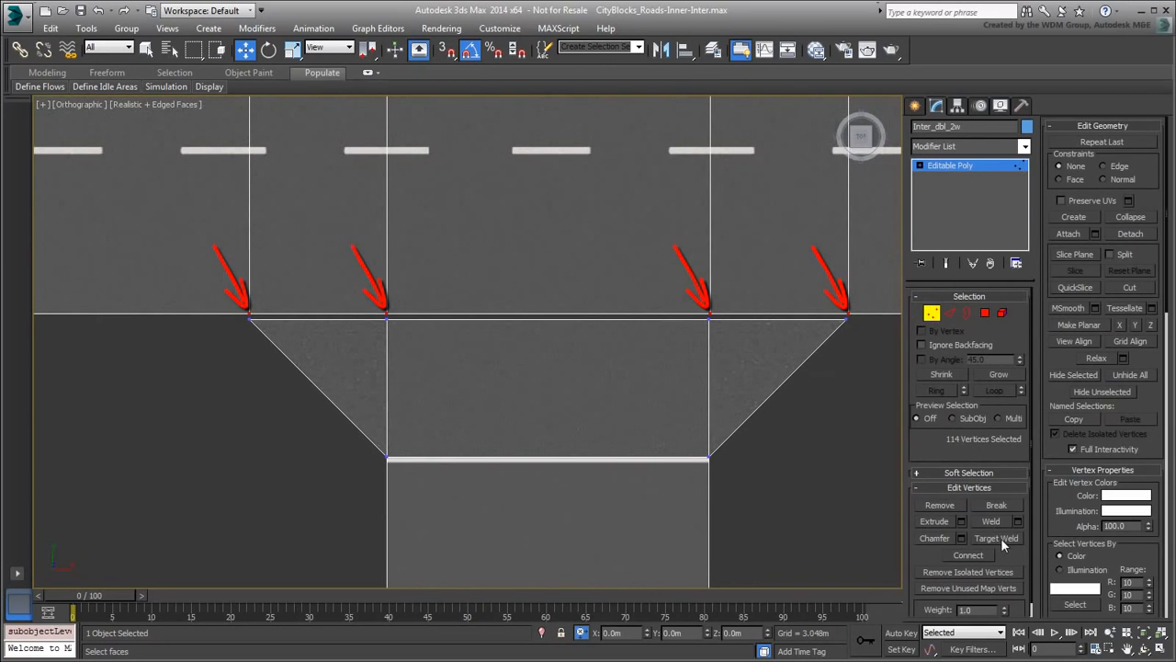
{"action": "left_click", "coordinate": [1000, 539]}
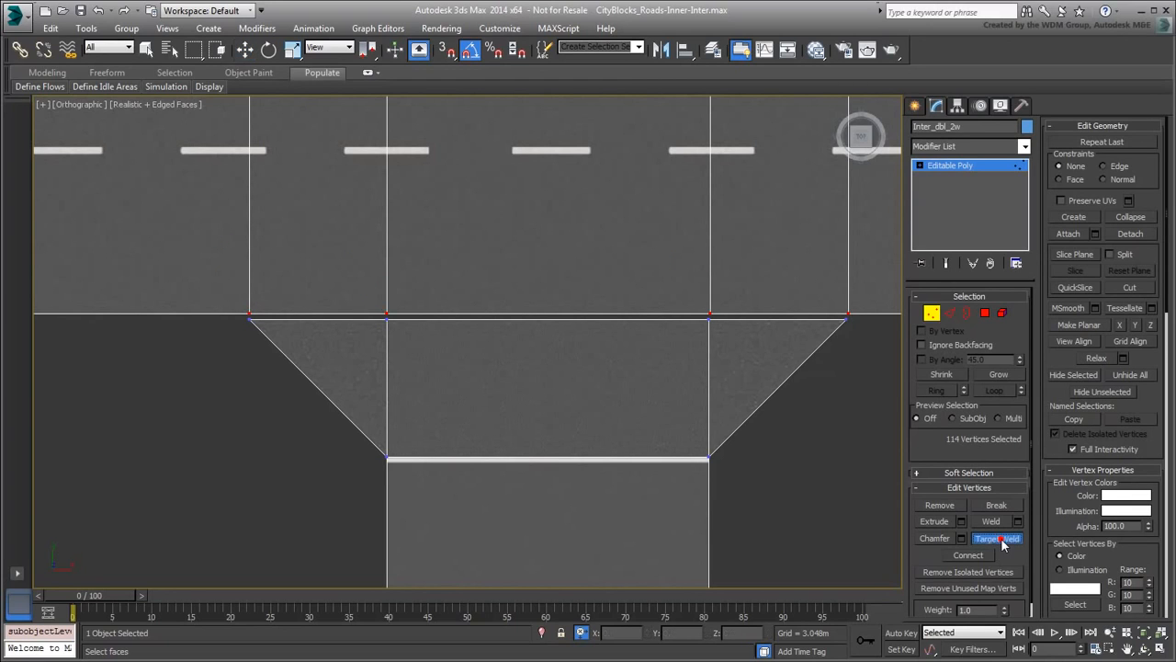
{"action": "left_click", "coordinate": [246, 313]}
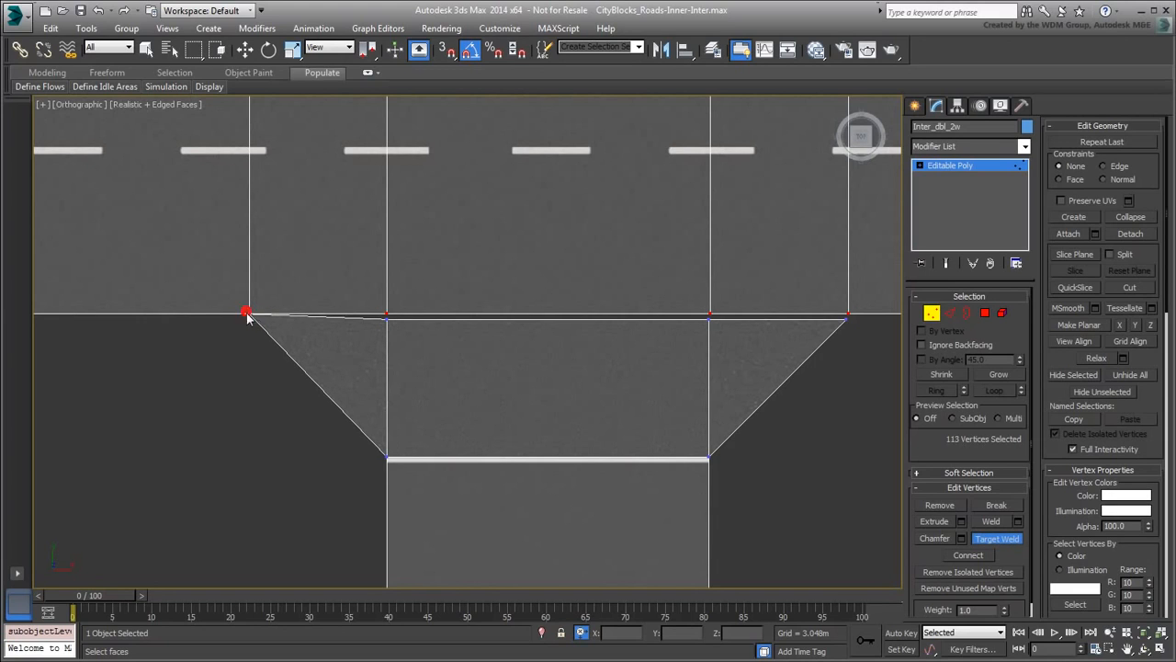
{"action": "left_click", "coordinate": [386, 315]}
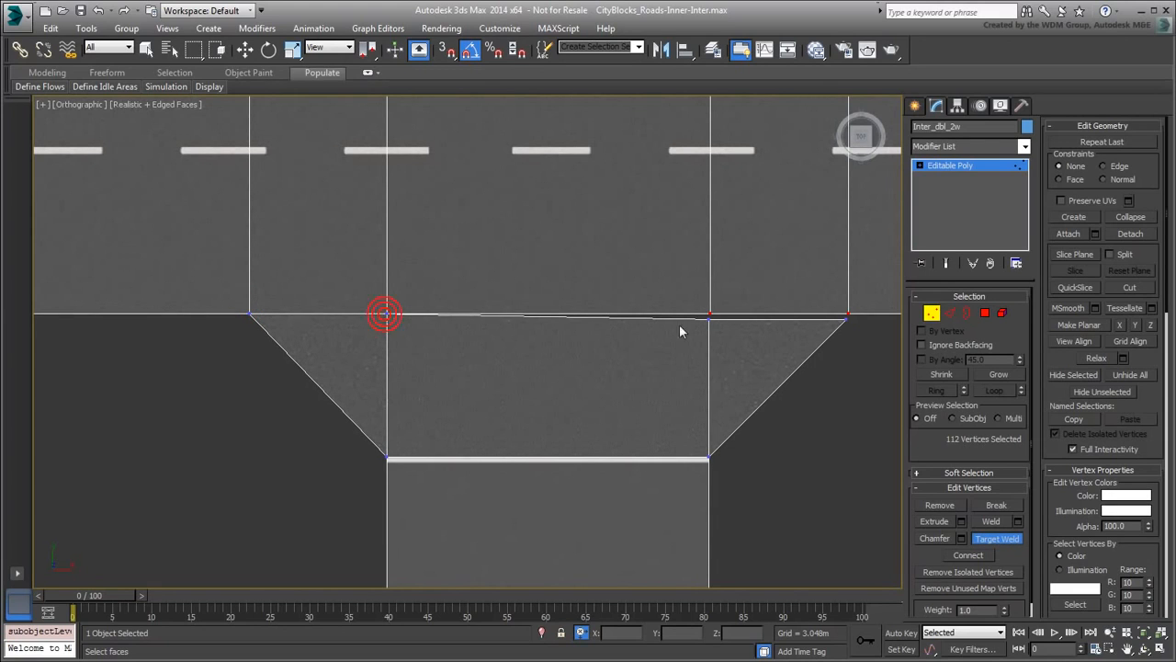
{"action": "left_click", "coordinate": [712, 317]}
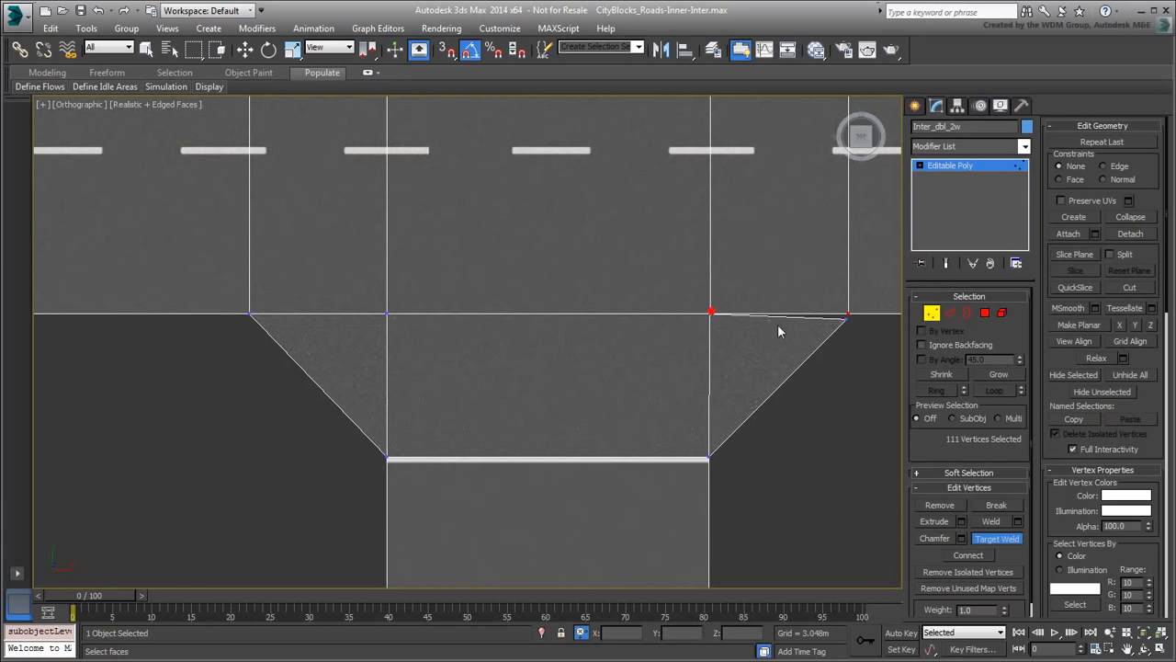
{"action": "left_click", "coordinate": [848, 315]}
Target-weld the four vertices of the upper-left block's bottom connector to the sliced road below it
{"action": "scroll", "coordinate": [588, 422], "scroll_direction": "down", "scroll_amount": 5}
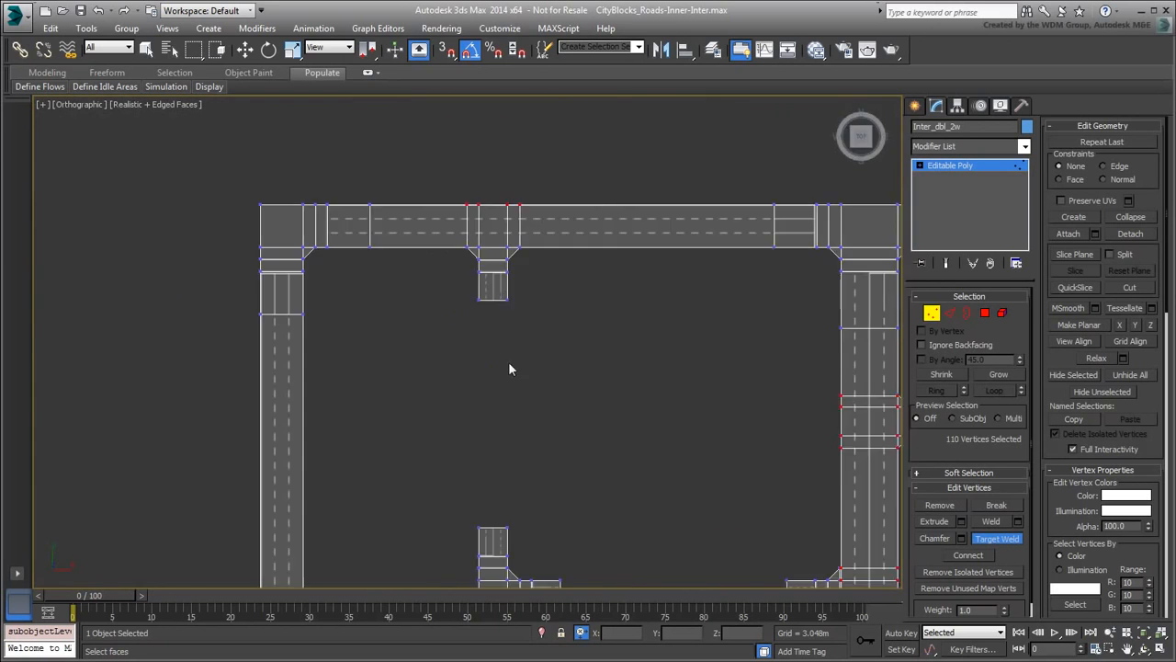
{"action": "middle_click_drag", "start_coordinate": [512, 367], "coordinate": [517, 347]}
{"action": "scroll", "coordinate": [182, 368], "scroll_direction": "up", "scroll_amount": 5}
{"action": "left_click", "coordinate": [188, 373]}
{"action": "left_click", "coordinate": [187, 373]}
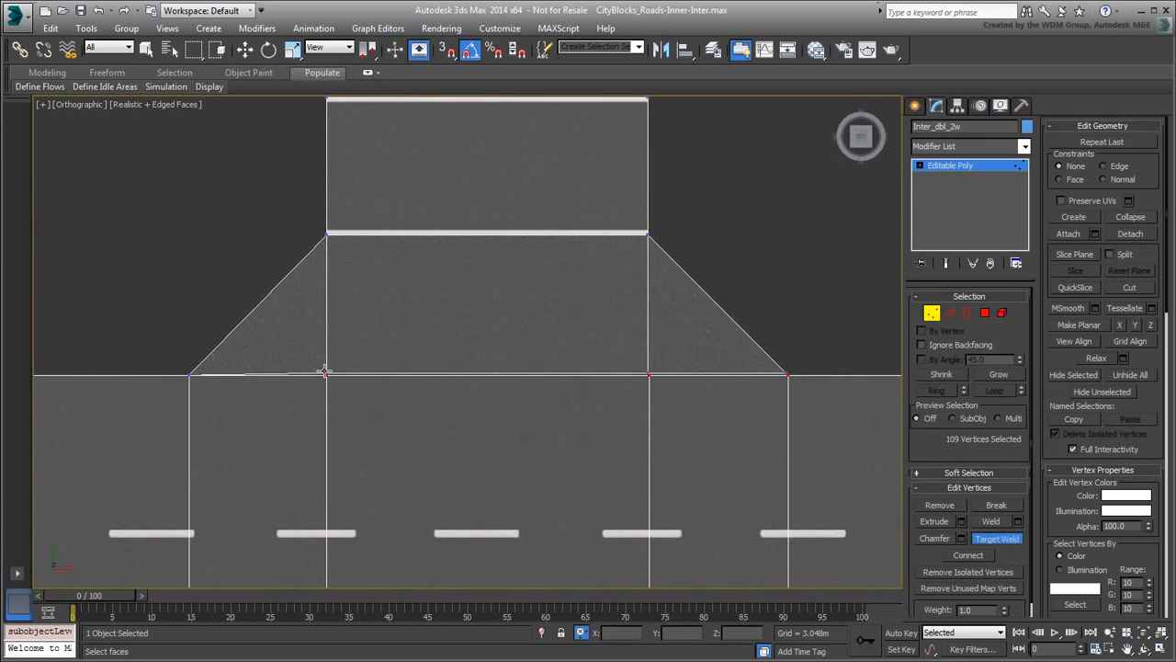
{"action": "left_click", "coordinate": [326, 374]}
{"action": "left_click", "coordinate": [326, 374]}
{"action": "left_click", "coordinate": [650, 375]}
{"action": "left_click", "coordinate": [650, 374]}
{"action": "left_click", "coordinate": [787, 374]}
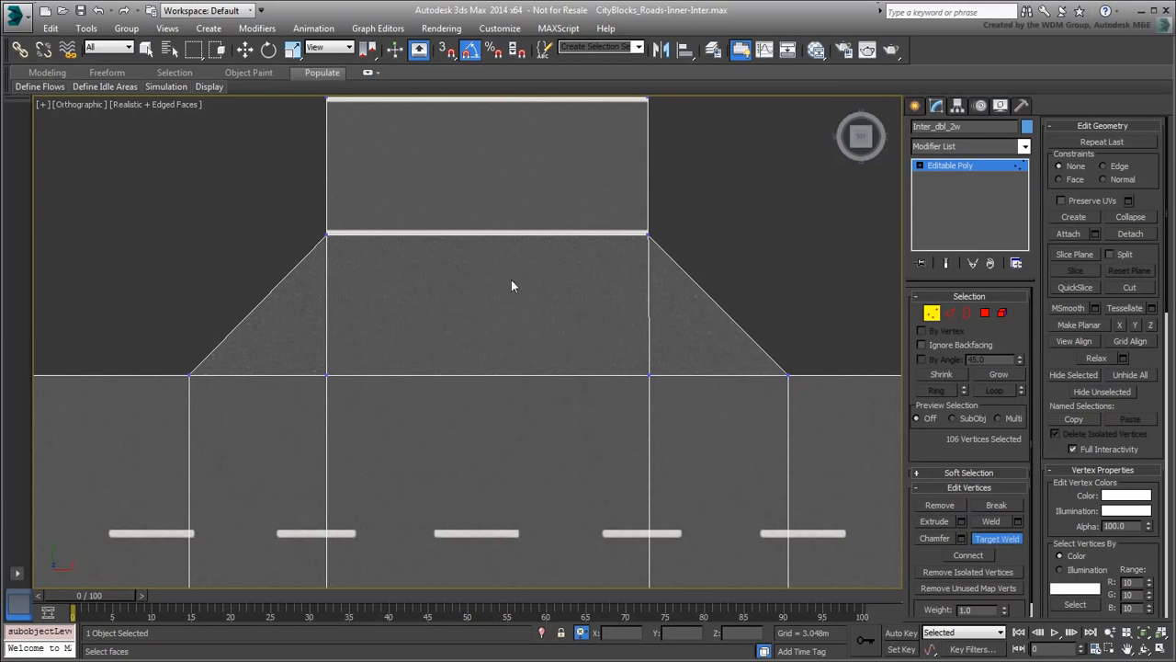
Target-weld the four vertices of the upper-left block's right-side connector to the central vertical road
{"action": "scroll", "coordinate": [512, 284], "scroll_direction": "down", "scroll_amount": 5}
{"action": "scroll", "coordinate": [611, 324], "scroll_direction": "up", "scroll_amount": 5}
{"action": "left_click", "coordinate": [634, 236]}
{"action": "left_click", "coordinate": [626, 304]}
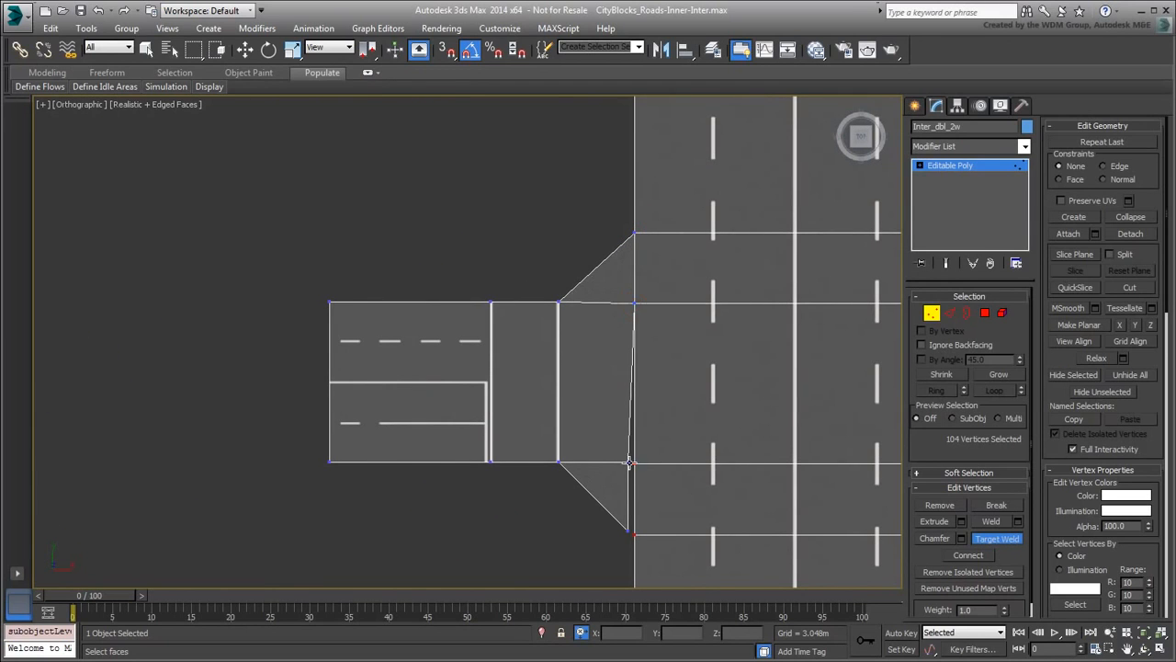
{"action": "left_click", "coordinate": [634, 463]}
{"action": "left_click", "coordinate": [631, 535]}
Target-weld the four vertices of the upper-right block's left-side connector to the central vertical road
{"action": "scroll", "coordinate": [417, 432], "scroll_direction": "down", "scroll_amount": 5}
{"action": "scroll", "coordinate": [462, 336], "scroll_direction": "up", "scroll_amount": 5}
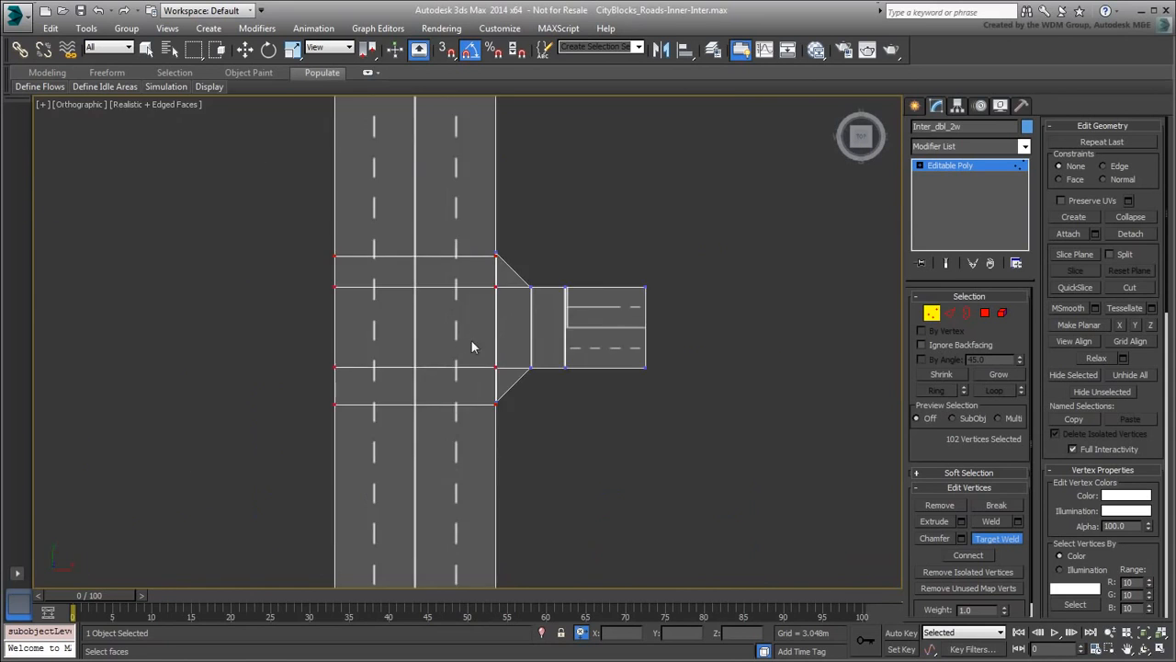
{"action": "scroll", "coordinate": [497, 257], "scroll_direction": "up", "scroll_amount": 4}
{"action": "left_click", "coordinate": [488, 237]}
{"action": "left_click", "coordinate": [488, 240]}
{"action": "left_click", "coordinate": [488, 365]}
{"action": "left_click", "coordinate": [487, 365]}
{"action": "middle_click_drag", "start_coordinate": [477, 405], "coordinate": [531, 164]}
{"action": "left_click", "coordinate": [543, 444]}
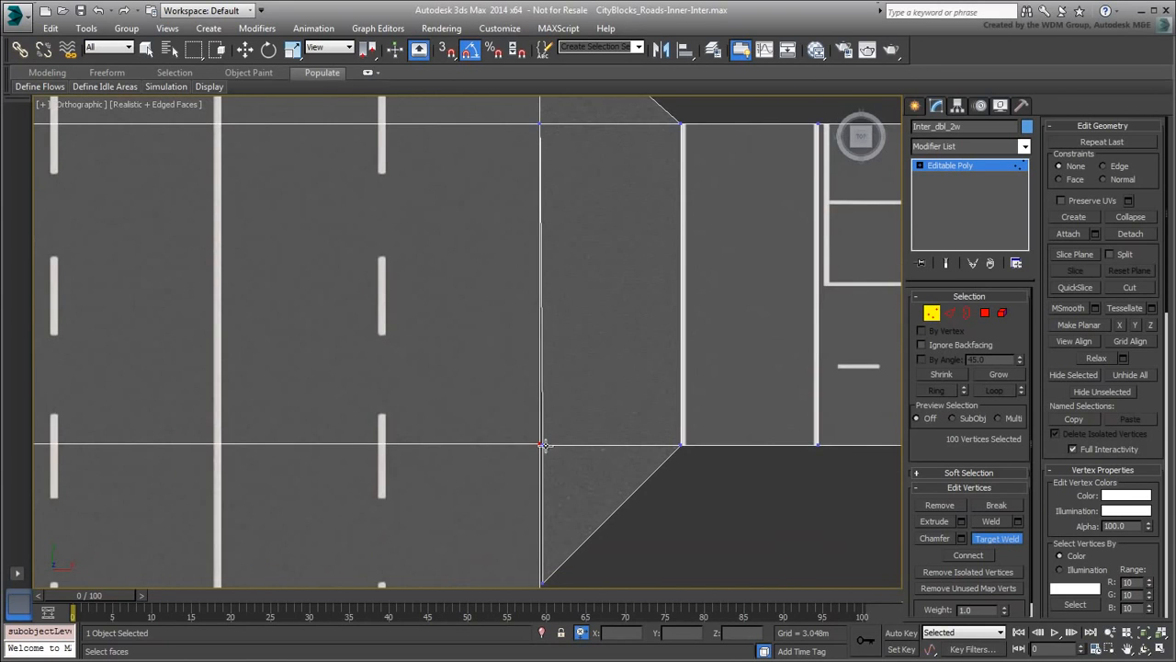
{"action": "left_click", "coordinate": [541, 444]}
{"action": "middle_click_drag", "start_coordinate": [542, 540], "coordinate": [558, 357]}
{"action": "left_click", "coordinate": [559, 404]}
{"action": "left_click", "coordinate": [558, 410]}
Target-weld the four vertices of the upper-right block's bottom connector to the slanted slices of the horizontal road
{"action": "scroll", "coordinate": [562, 459], "scroll_direction": "down", "scroll_amount": 6}
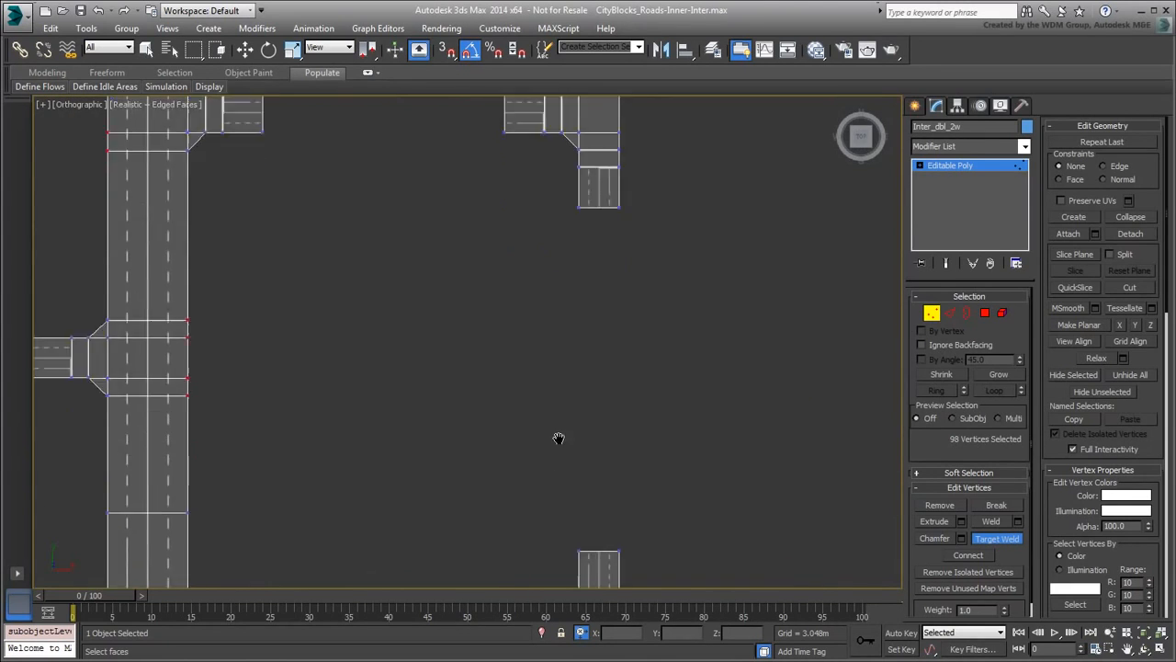
{"action": "scroll", "coordinate": [252, 399], "scroll_direction": "up", "scroll_amount": 8}
{"action": "left_click", "coordinate": [251, 401]}
{"action": "left_click", "coordinate": [250, 416]}
{"action": "left_click", "coordinate": [389, 401]}
{"action": "left_click", "coordinate": [393, 416]}
{"action": "left_click", "coordinate": [709, 402]}
{"action": "left_click", "coordinate": [715, 416]}
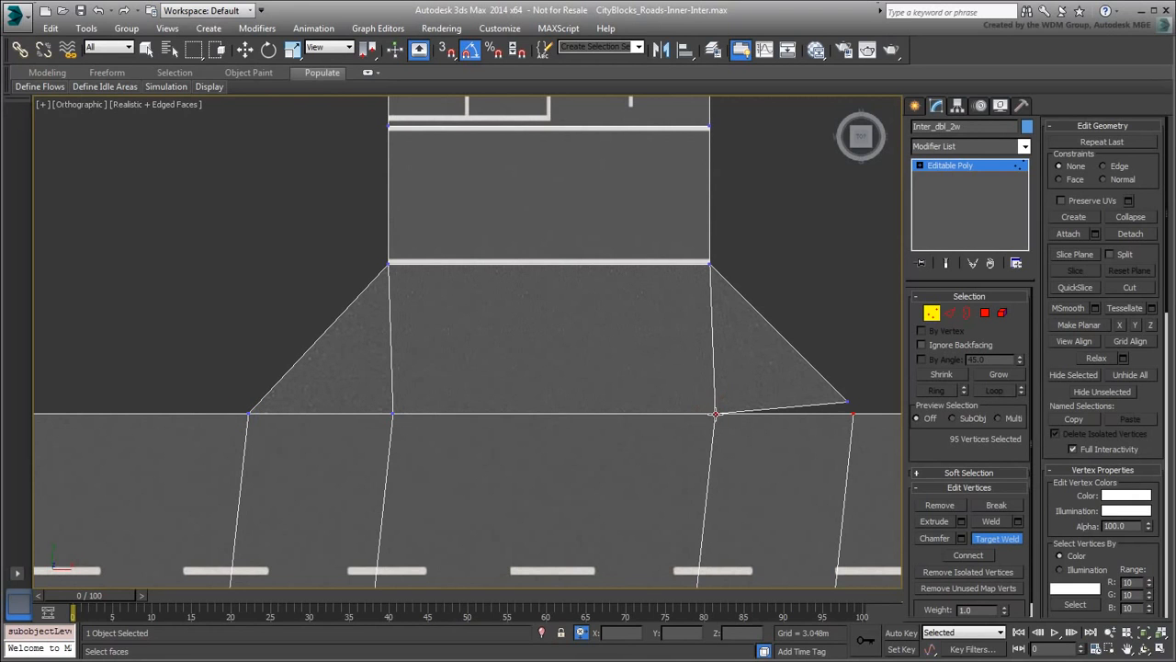
{"action": "left_click", "coordinate": [847, 403]}
{"action": "left_click", "coordinate": [853, 415]}
Target-weld the four vertices of the lower-right block's angled top connector to the horizontal road above it
{"action": "scroll", "coordinate": [557, 291], "scroll_direction": "down", "scroll_amount": 6}
{"action": "scroll", "coordinate": [490, 379], "scroll_direction": "up", "scroll_amount": 6}
{"action": "left_click", "coordinate": [498, 277]}
{"action": "left_click", "coordinate": [498, 266]}
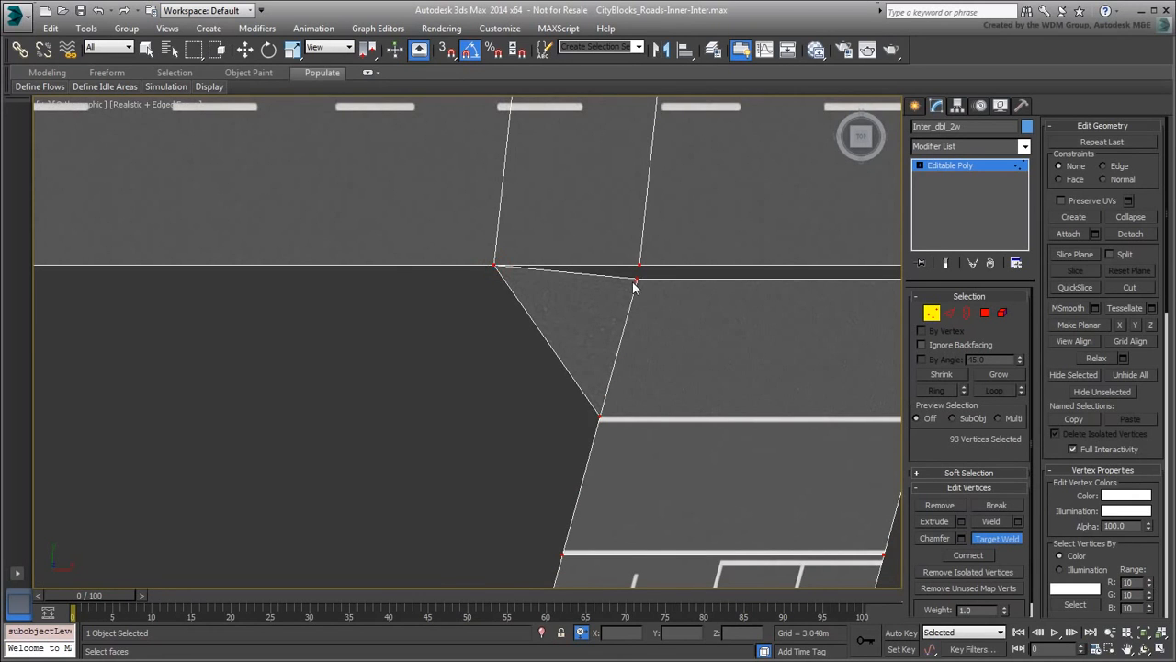
{"action": "left_click", "coordinate": [634, 279]}
{"action": "left_click", "coordinate": [638, 266]}
{"action": "middle_click_drag", "start_coordinate": [777, 287], "coordinate": [319, 347]}
{"action": "left_click", "coordinate": [496, 337]}
{"action": "left_click", "coordinate": [501, 325]}
{"action": "left_click", "coordinate": [636, 340]}
{"action": "left_click", "coordinate": [640, 325]}
Target-weld the four vertices of the lower-right block's right-side connector to the outer vertical road
{"action": "scroll", "coordinate": [506, 381], "scroll_direction": "down", "scroll_amount": 5}
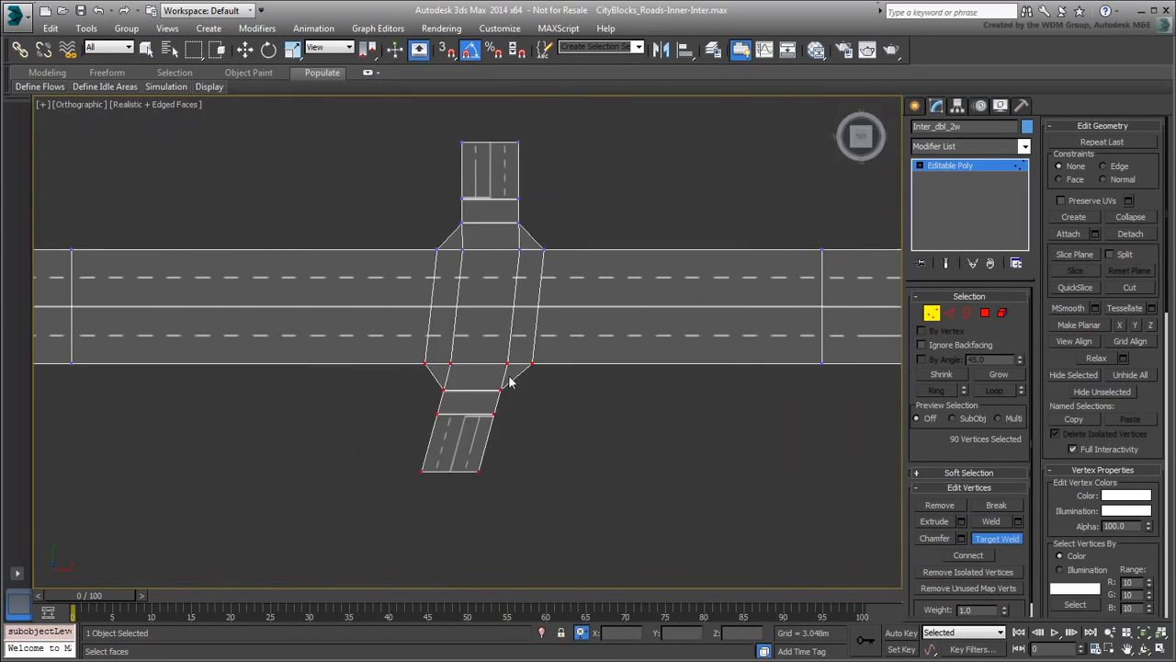
{"action": "scroll", "coordinate": [580, 454], "scroll_direction": "up", "scroll_amount": 8}
{"action": "left_click", "coordinate": [610, 426]}
{"action": "middle_click_drag", "start_coordinate": [571, 549], "coordinate": [545, 263]}
{"action": "left_click", "coordinate": [575, 274]}
{"action": "left_click", "coordinate": [583, 280]}
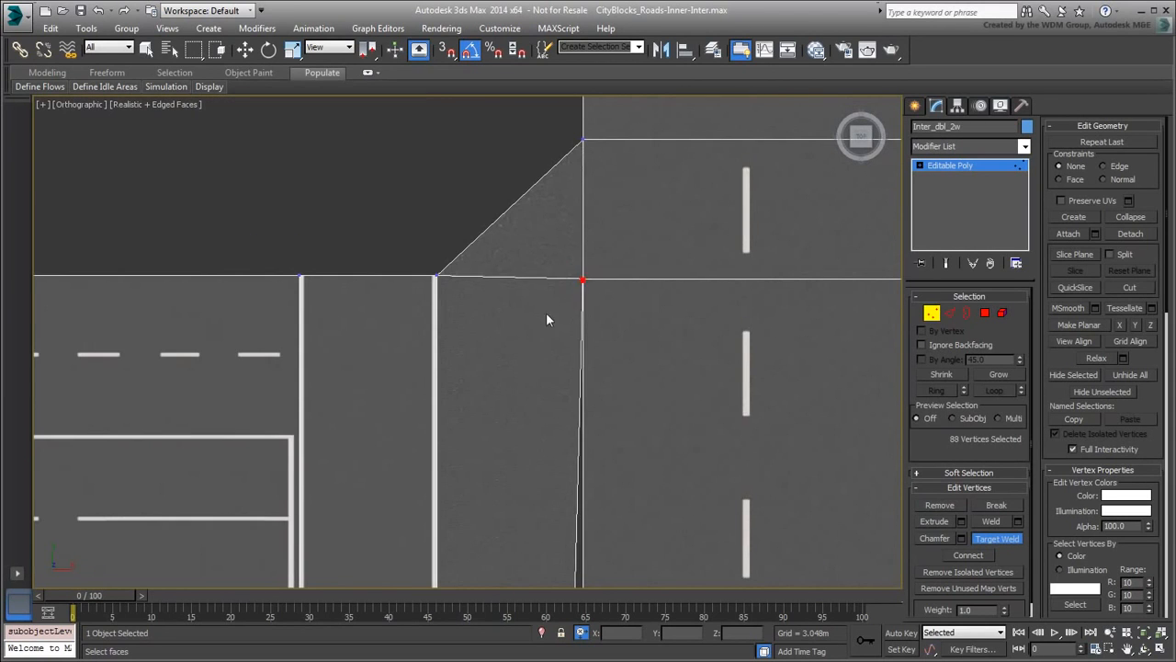
{"action": "middle_click_drag", "start_coordinate": [555, 533], "coordinate": [584, 293]}
{"action": "left_click", "coordinate": [604, 352]}
{"action": "left_click", "coordinate": [612, 355]}
{"action": "left_click", "coordinate": [601, 493]}
Target-weld the four vertices of the lower-right block's angled bottom connector to the bottom road
{"action": "scroll", "coordinate": [383, 469], "scroll_direction": "down", "scroll_amount": 5}
{"action": "scroll", "coordinate": [462, 349], "scroll_direction": "up", "scroll_amount": 8}
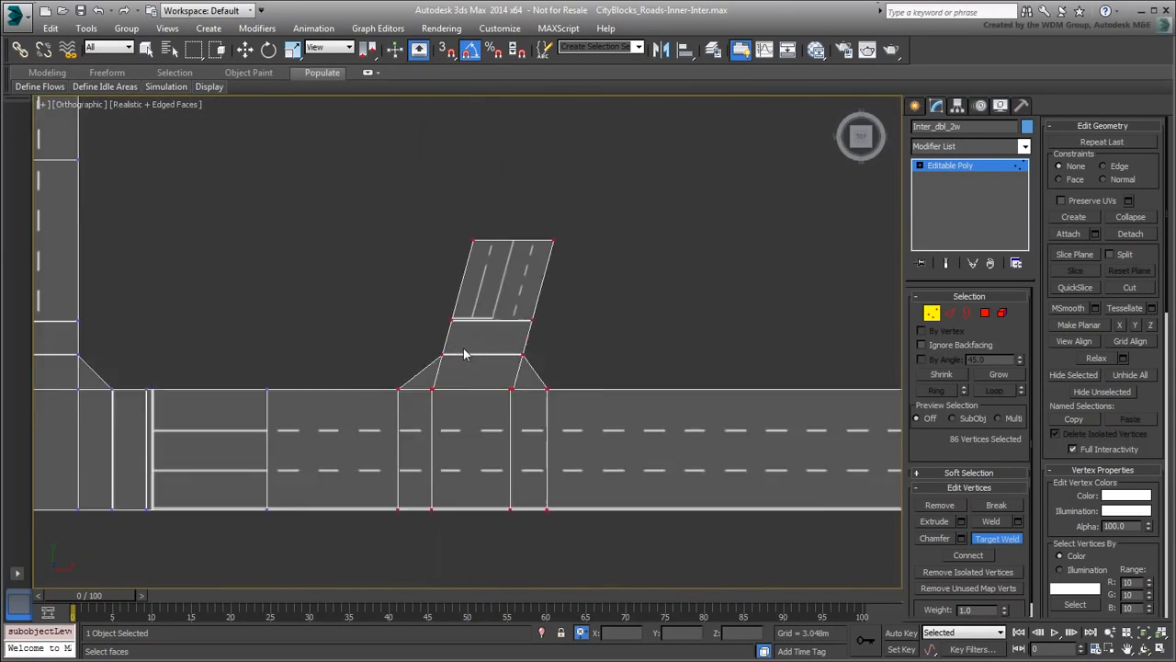
{"action": "left_click", "coordinate": [340, 416]}
{"action": "left_click", "coordinate": [536, 417]}
{"action": "middle_click_drag", "start_coordinate": [827, 441], "coordinate": [410, 439]}
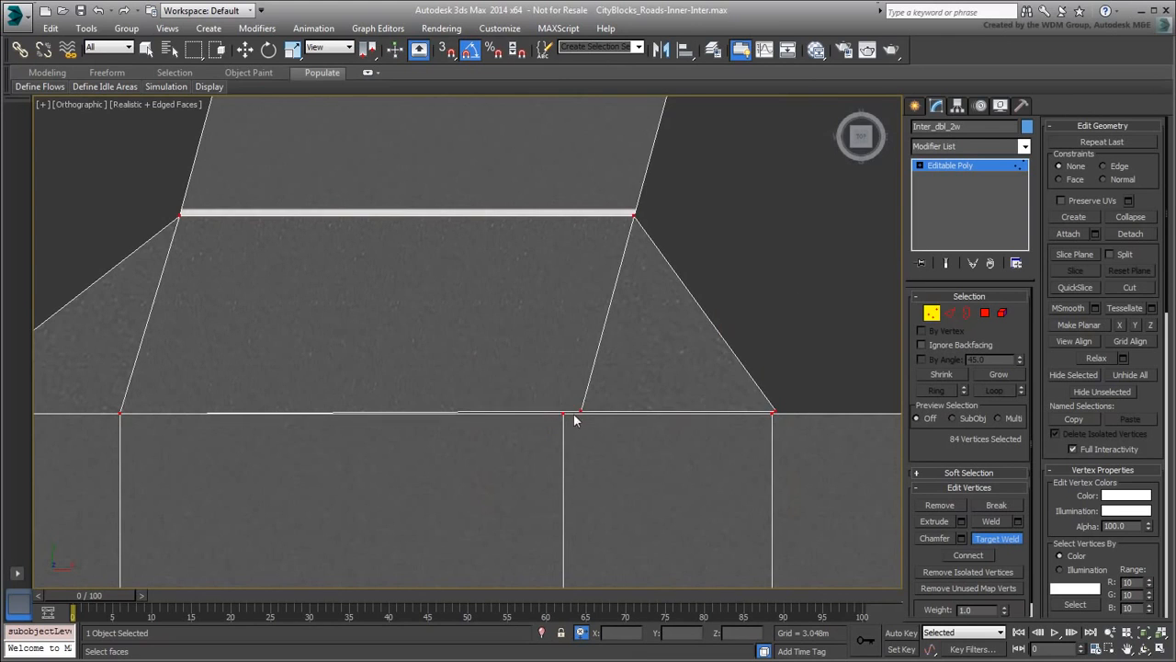
{"action": "left_click", "coordinate": [583, 411]}
{"action": "left_click", "coordinate": [564, 413]}
{"action": "left_click", "coordinate": [776, 411]}
{"action": "left_click", "coordinate": [770, 415]}
Target-weld the four vertices of the lower-left block's bottom connector to the bottom road
{"action": "scroll", "coordinate": [753, 388], "scroll_direction": "down", "scroll_amount": 7}
{"action": "middle_click_drag", "start_coordinate": [566, 432], "coordinate": [282, 446]}
{"action": "scroll", "coordinate": [304, 395], "scroll_direction": "up", "scroll_amount": 6}
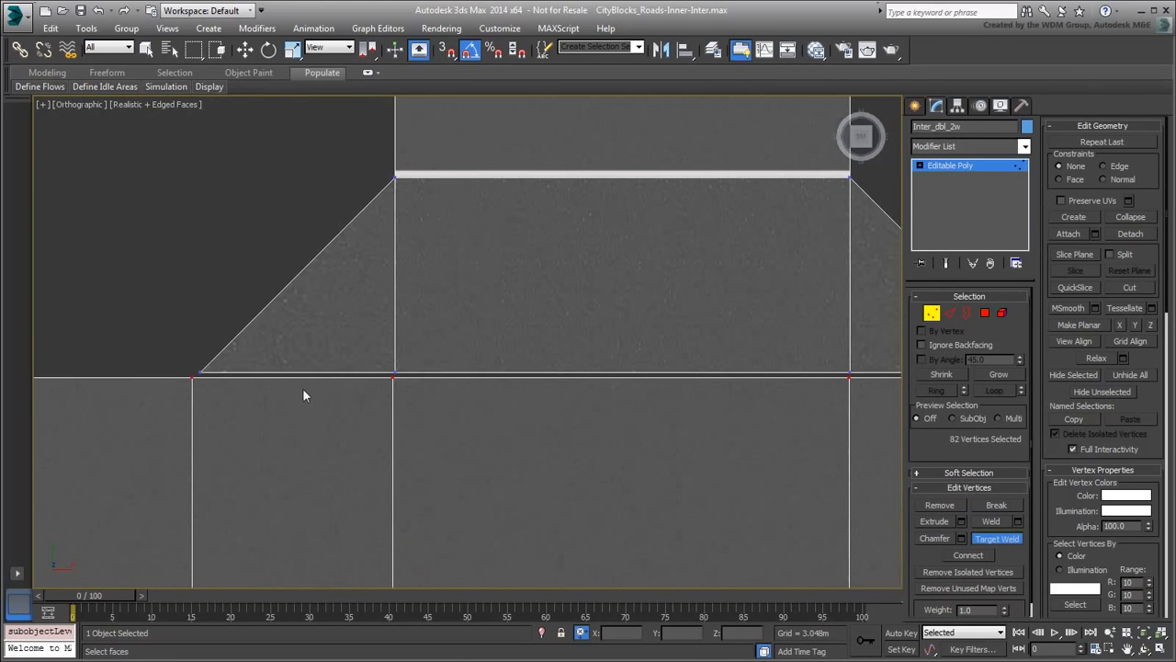
{"action": "left_click", "coordinate": [191, 379]}
{"action": "left_click", "coordinate": [393, 375]}
{"action": "middle_click_drag", "start_coordinate": [835, 390], "coordinate": [743, 399]}
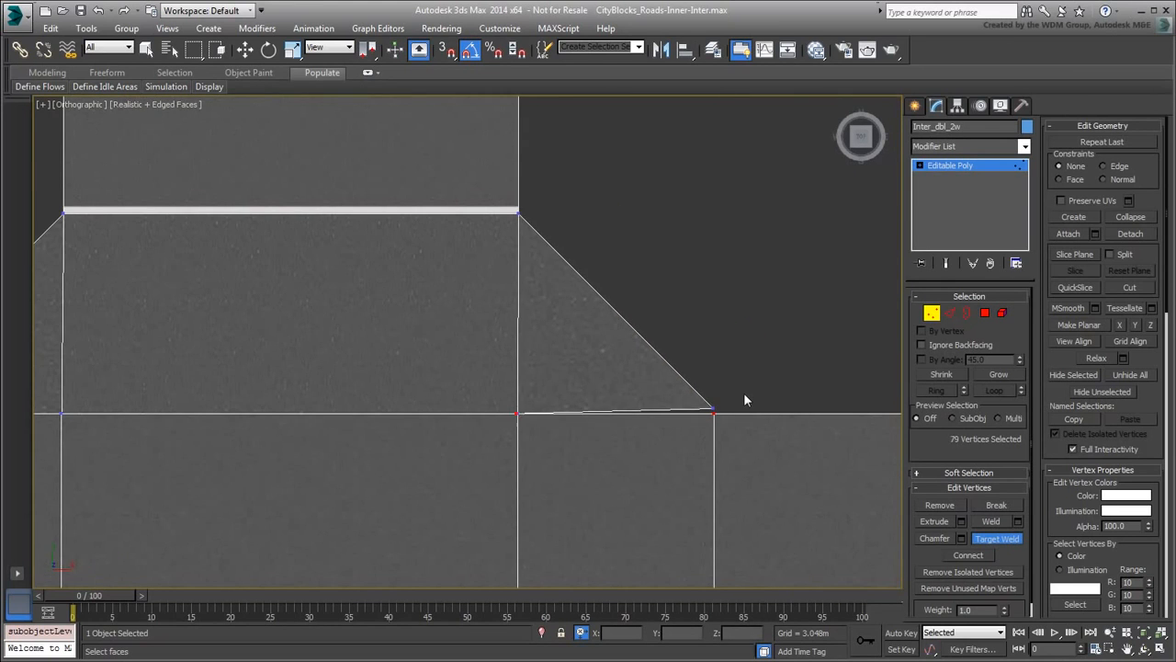
{"action": "left_click", "coordinate": [711, 406]}
Target-weld the four vertices of the lower-left block's top connector to the horizontal road above it, and clear the vertex selection
{"action": "scroll", "coordinate": [475, 359], "scroll_direction": "down", "scroll_amount": 8}
{"action": "scroll", "coordinate": [585, 289], "scroll_direction": "up", "scroll_amount": 6}
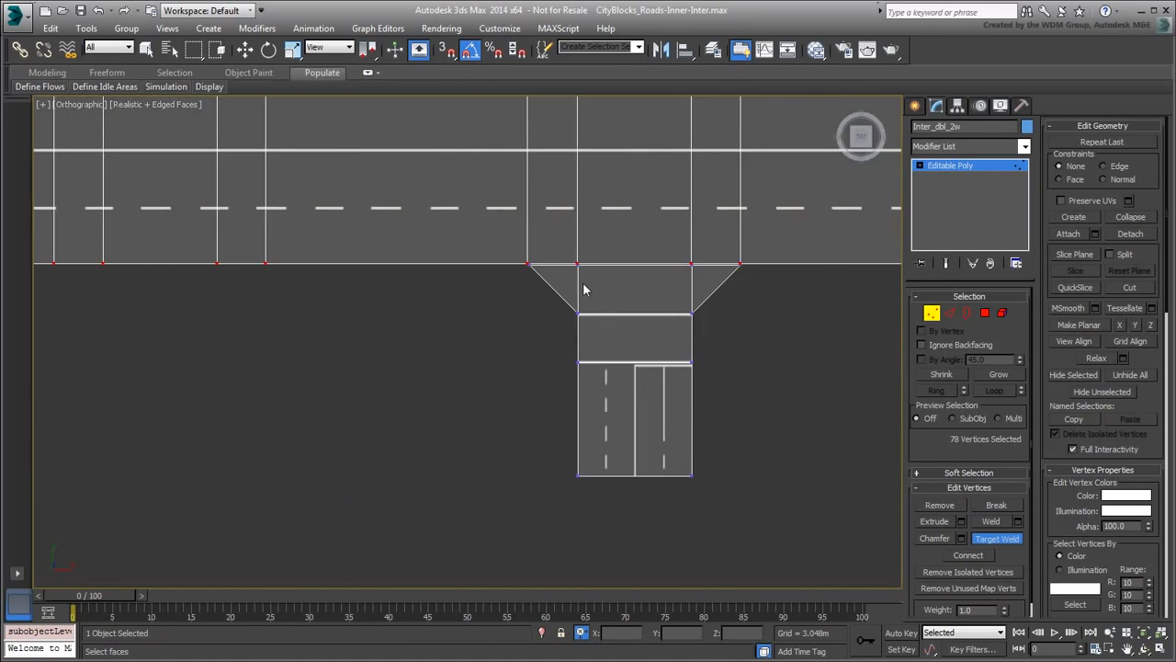
{"action": "left_click", "coordinate": [210, 316]}
{"action": "left_click", "coordinate": [351, 317]}
{"action": "left_click", "coordinate": [672, 316]}
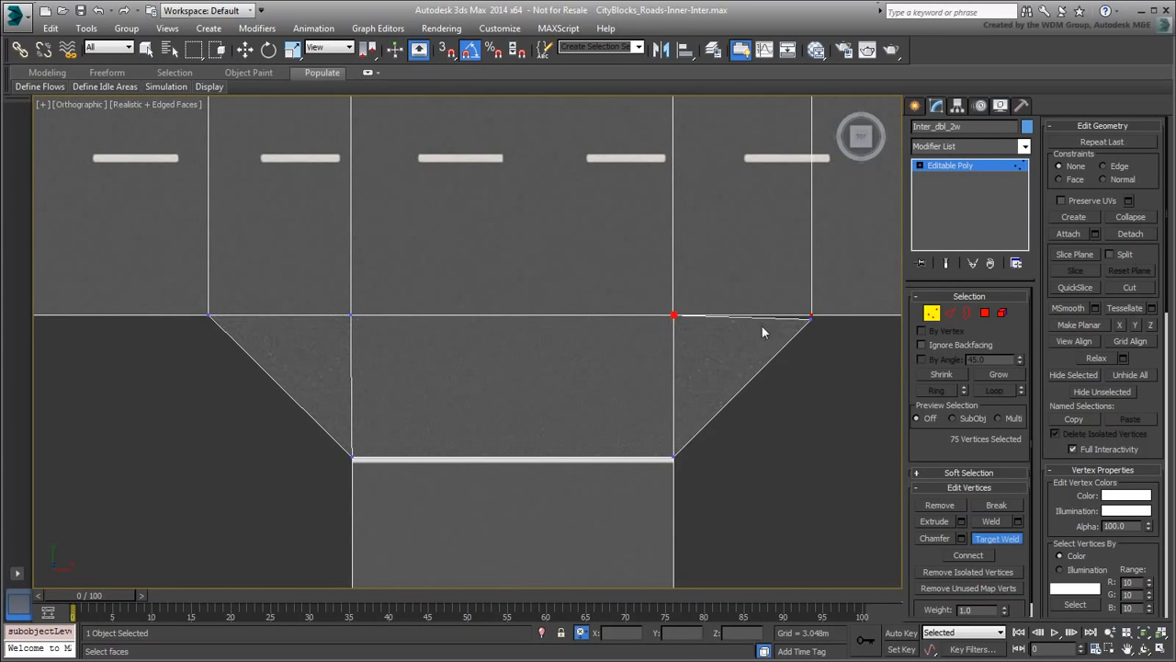
{"action": "left_click", "coordinate": [811, 316]}
{"action": "scroll", "coordinate": [601, 384], "scroll_direction": "down", "scroll_amount": 8}
{"action": "key", "text": "w"}
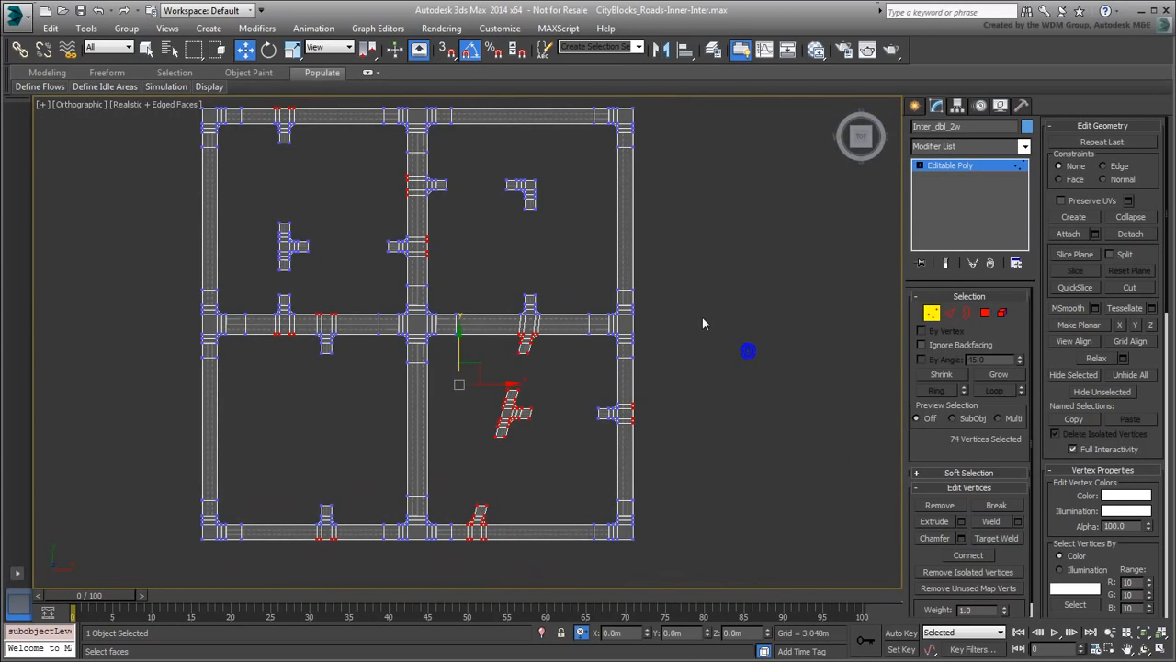
{"action": "middle_click_drag", "start_coordinate": [703, 317], "coordinate": [719, 360]}
{"action": "left_click", "coordinate": [708, 350]}
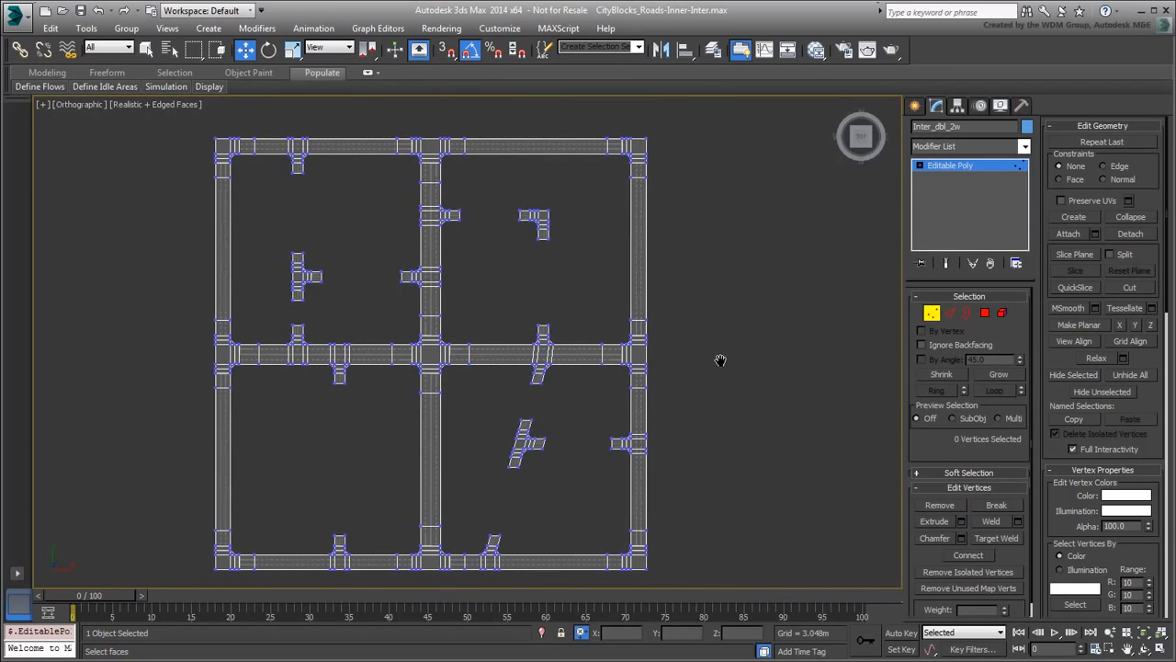
In polygon mode, check the stop-line end polygons of the upper-left block's bottom connector and T-junction, and clear the selection
{"action": "left_click", "coordinate": [985, 312]}
{"action": "scroll", "coordinate": [281, 350], "scroll_direction": "up", "scroll_amount": 2}
{"action": "scroll", "coordinate": [282, 349], "scroll_direction": "up", "scroll_amount": 7}
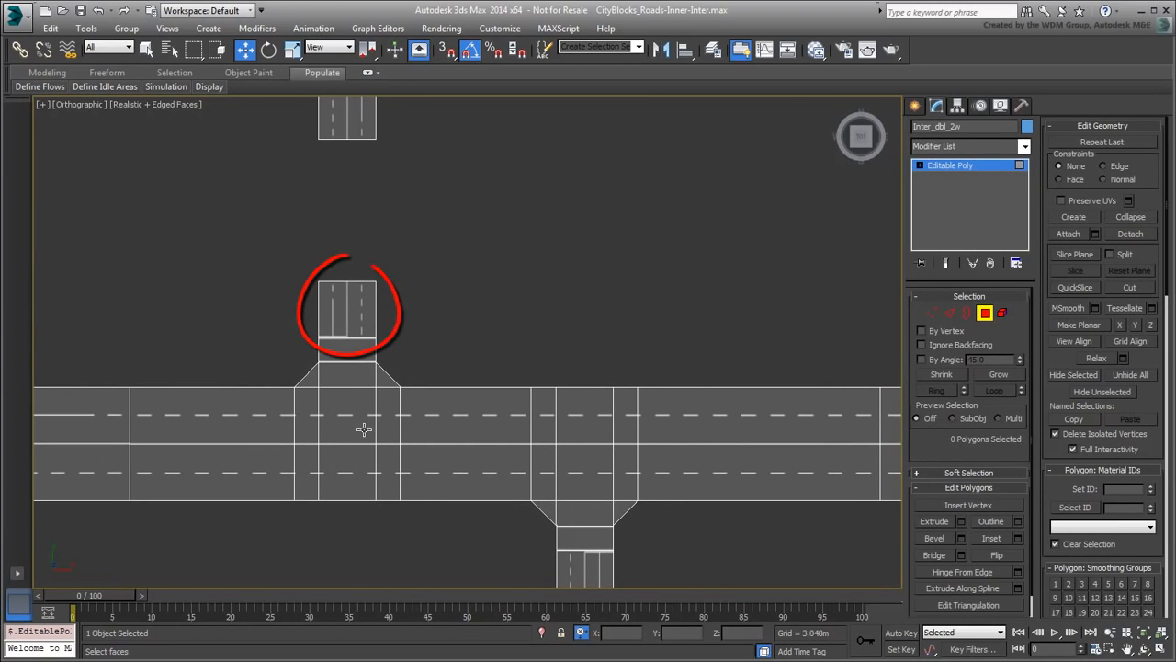
{"action": "left_click", "coordinate": [349, 333]}
{"action": "middle_click_drag", "start_coordinate": [363, 275], "coordinate": [380, 328]}
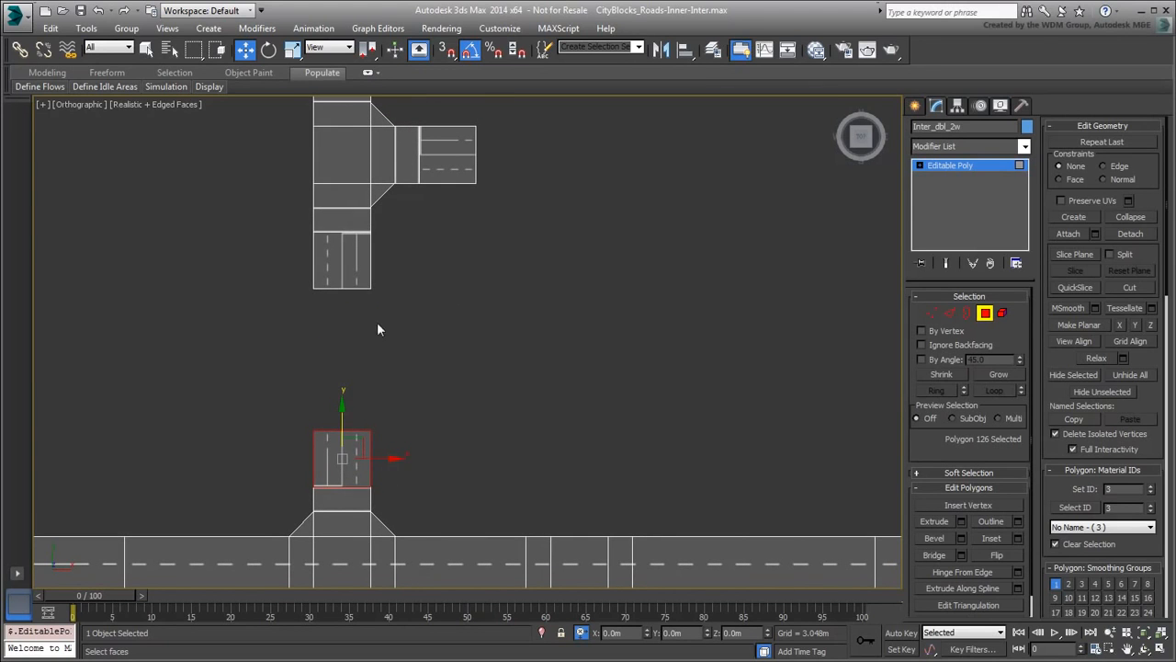
{"action": "left_click", "coordinate": [345, 277]}
{"action": "left_click", "coordinate": [436, 156]}
{"action": "left_click", "coordinate": [589, 331]}
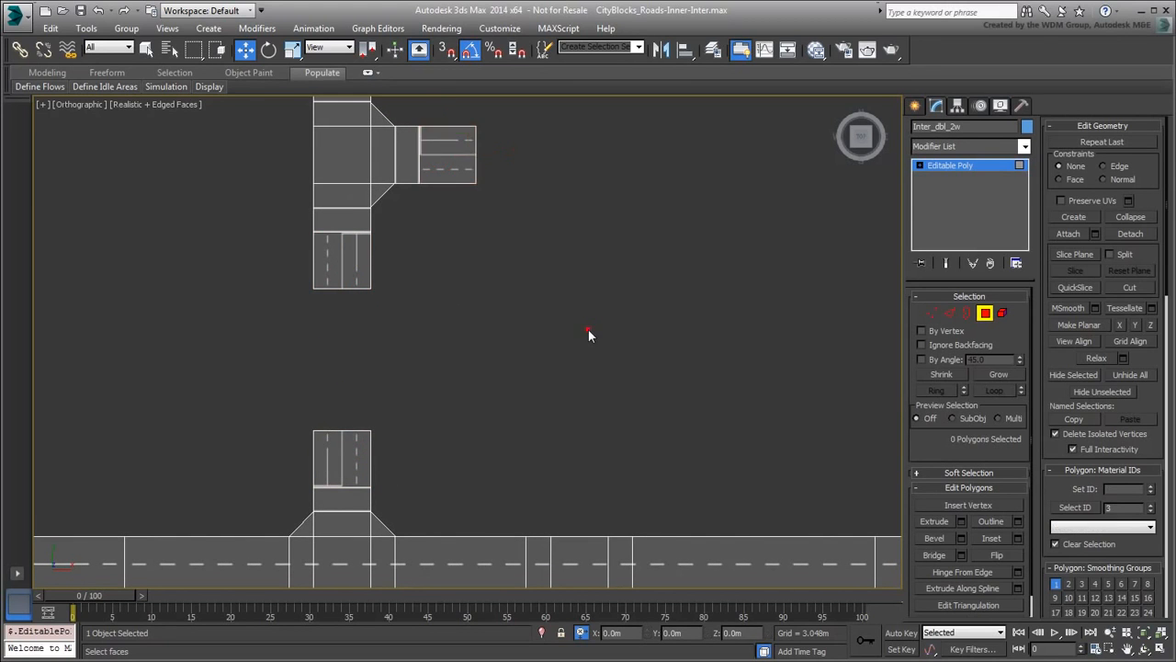
{"action": "scroll", "coordinate": [574, 341], "scroll_direction": "down", "scroll_amount": 5}
{"action": "scroll", "coordinate": [582, 344], "scroll_direction": "down", "scroll_amount": 5}
{"action": "middle_click_drag", "start_coordinate": [572, 349], "coordinate": [439, 328]}
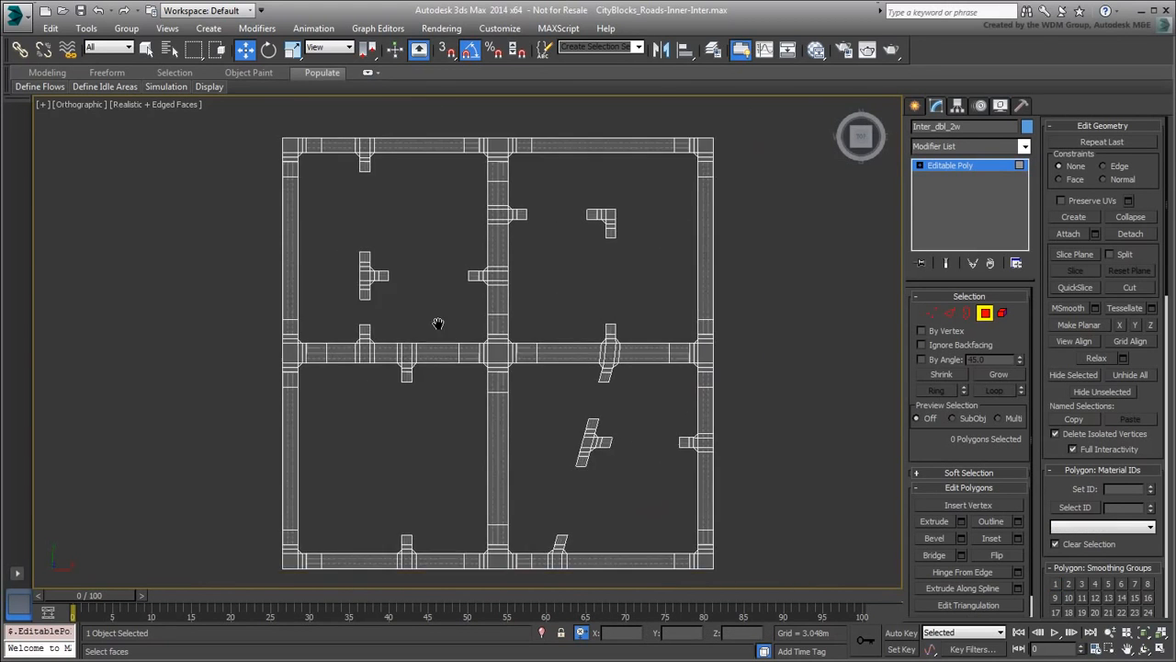
{"action": "scroll", "coordinate": [492, 317], "scroll_direction": "down", "scroll_amount": 1}
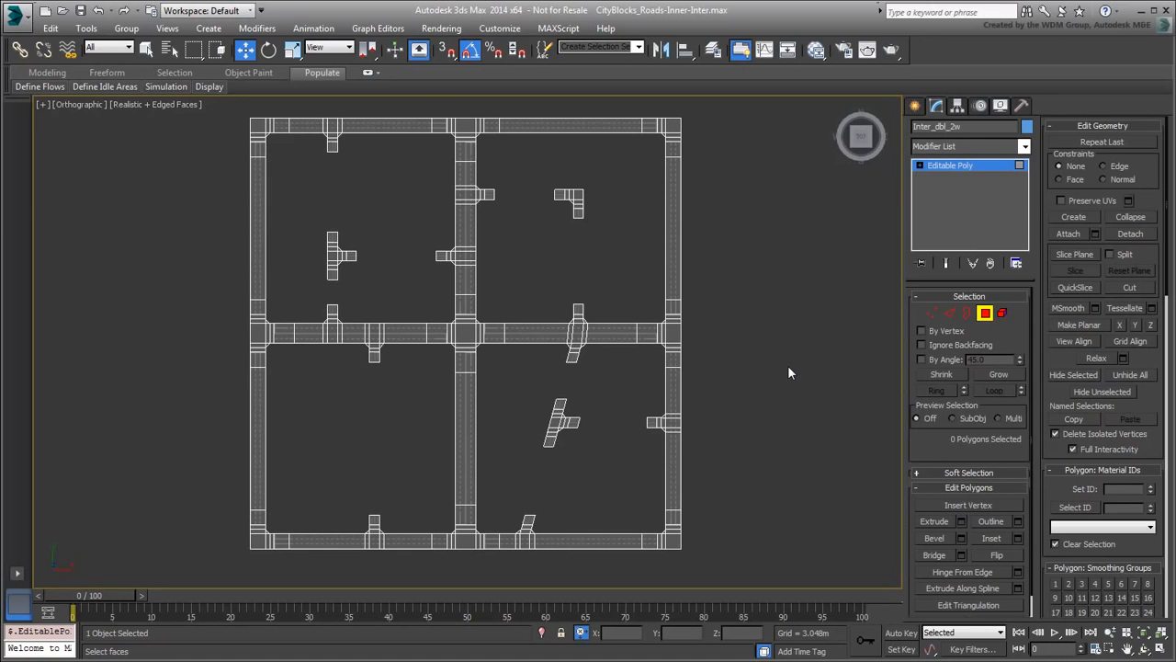
Open the roads Multi/Sub-Object material in the Slate Material Editor and set its number of materials to 9
{"action": "left_click", "coordinate": [815, 50]}
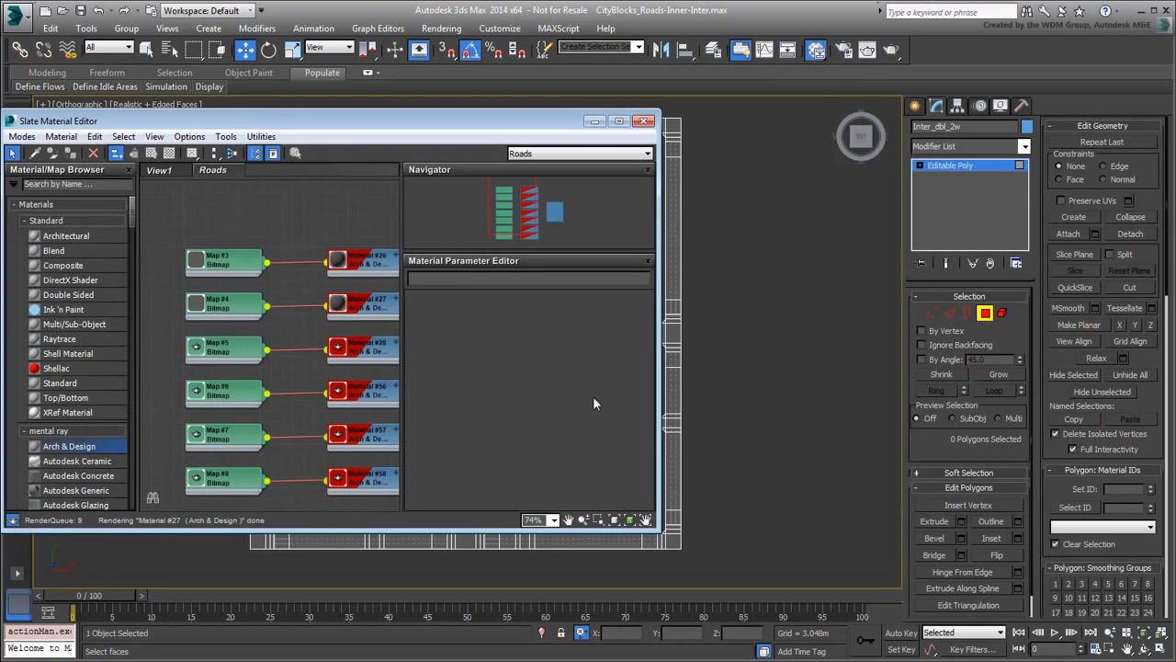
{"action": "left_click_drag", "start_coordinate": [662, 411], "coordinate": [889, 417]}
{"action": "scroll", "coordinate": [292, 422], "scroll_direction": "down", "scroll_amount": 1}
{"action": "middle_click_drag", "start_coordinate": [292, 423], "coordinate": [335, 309]}
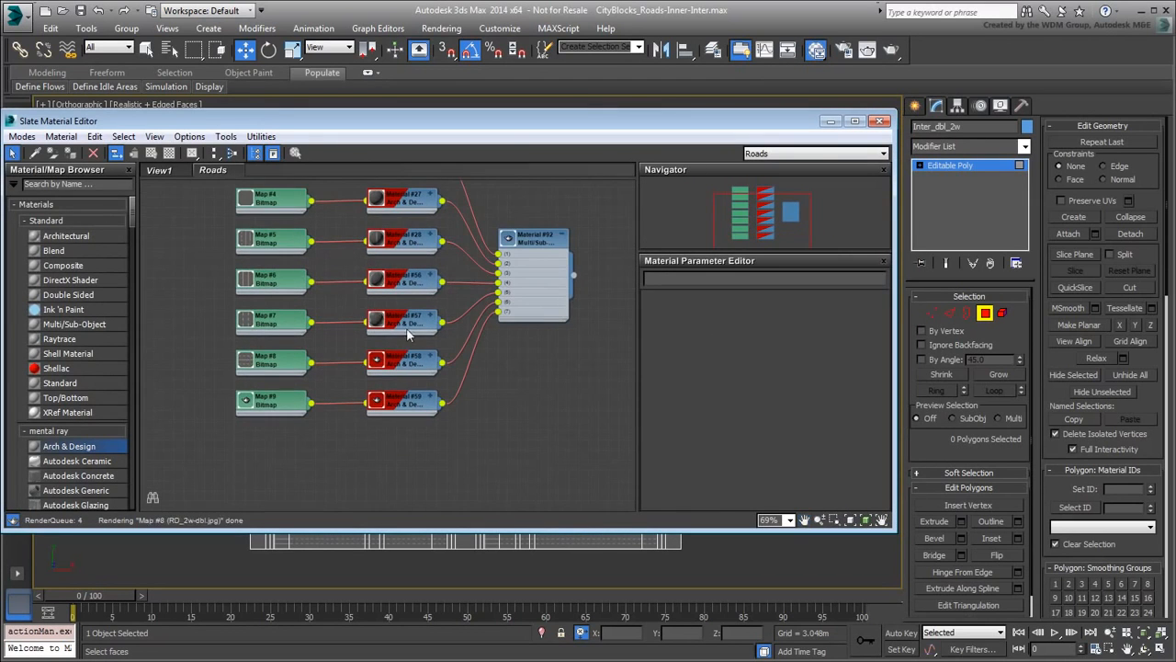
{"action": "double_click", "coordinate": [528, 245]}
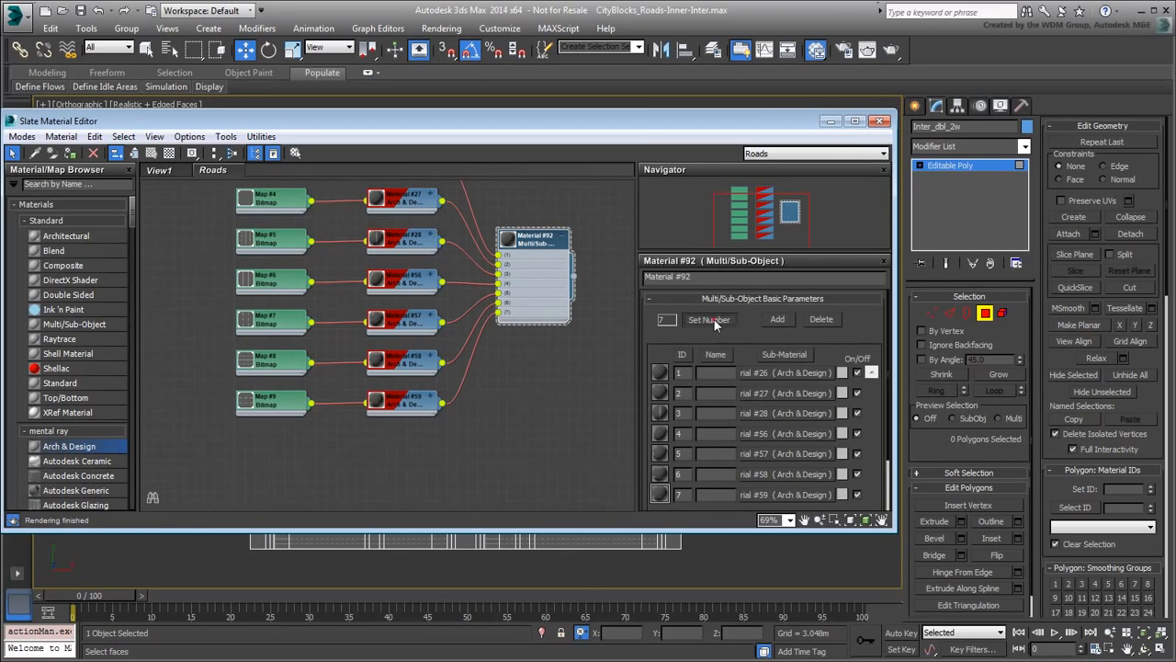
{"action": "left_click", "coordinate": [713, 319]}
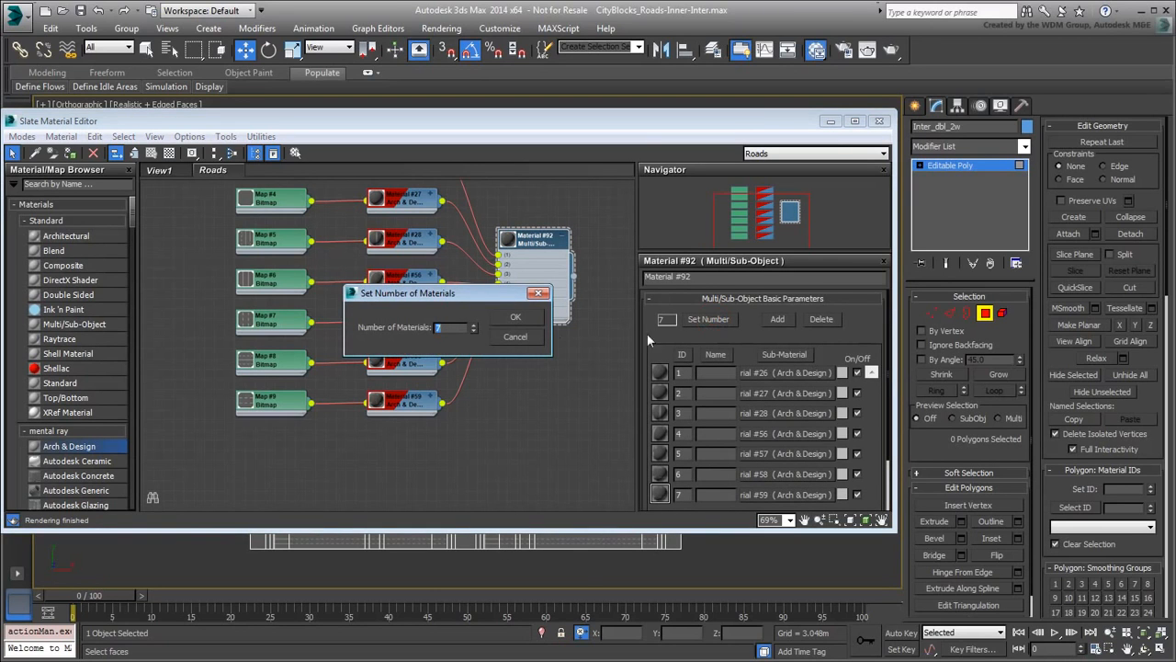
{"action": "left_click", "coordinate": [513, 319]}
Delete the two default Standard materials wired to the new slots of the Multi/Sub-Object material
{"action": "left_click_drag", "start_coordinate": [417, 342], "coordinate": [421, 460]}
{"action": "scroll", "coordinate": [423, 421], "scroll_direction": "down", "scroll_amount": 2}
{"action": "left_click_drag", "start_coordinate": [423, 418], "coordinate": [369, 417]}
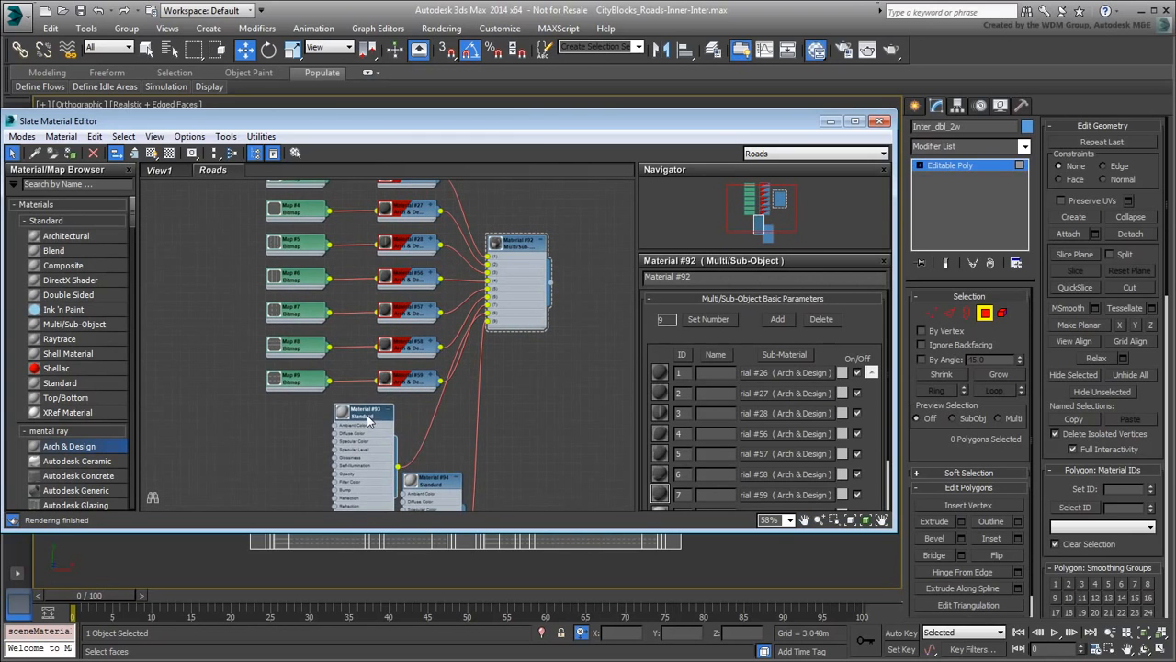
{"action": "key", "text": "Delete"}
{"action": "left_click", "coordinate": [433, 482]}
{"action": "key", "text": "Delete"}
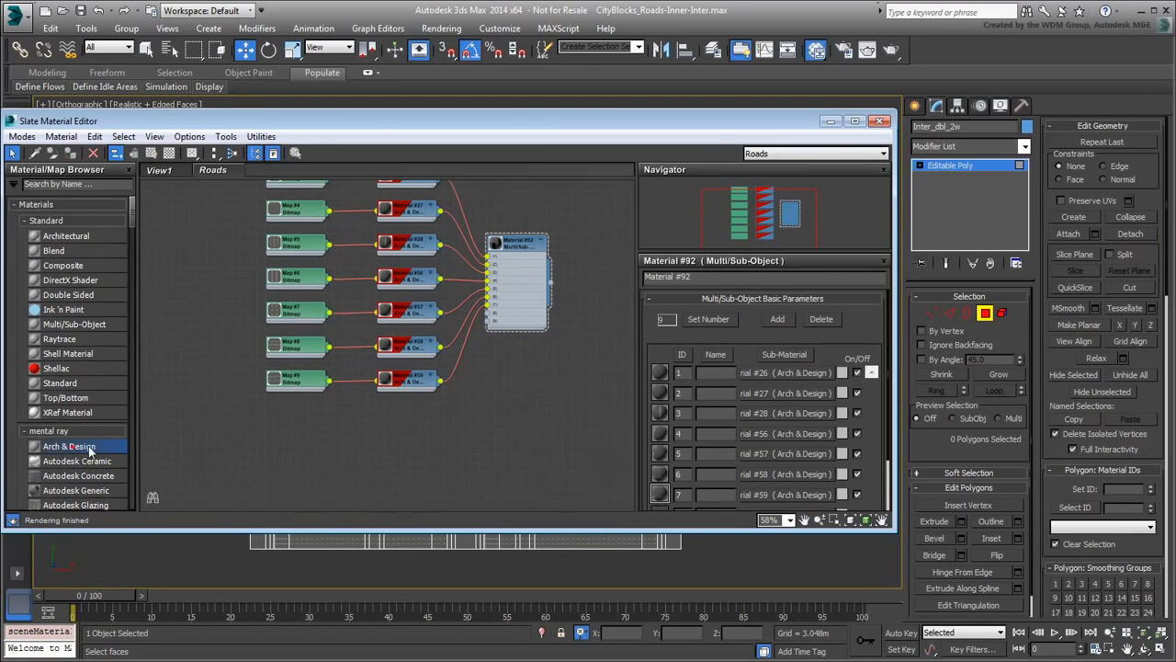
Add an Arch & Design material with the Matte Finish template and wire it to slot 8 of the Multi/Sub-Object material
{"action": "left_click_drag", "start_coordinate": [89, 448], "coordinate": [409, 440]}
{"action": "double_click", "coordinate": [412, 438]}
{"action": "left_click", "coordinate": [818, 311]}
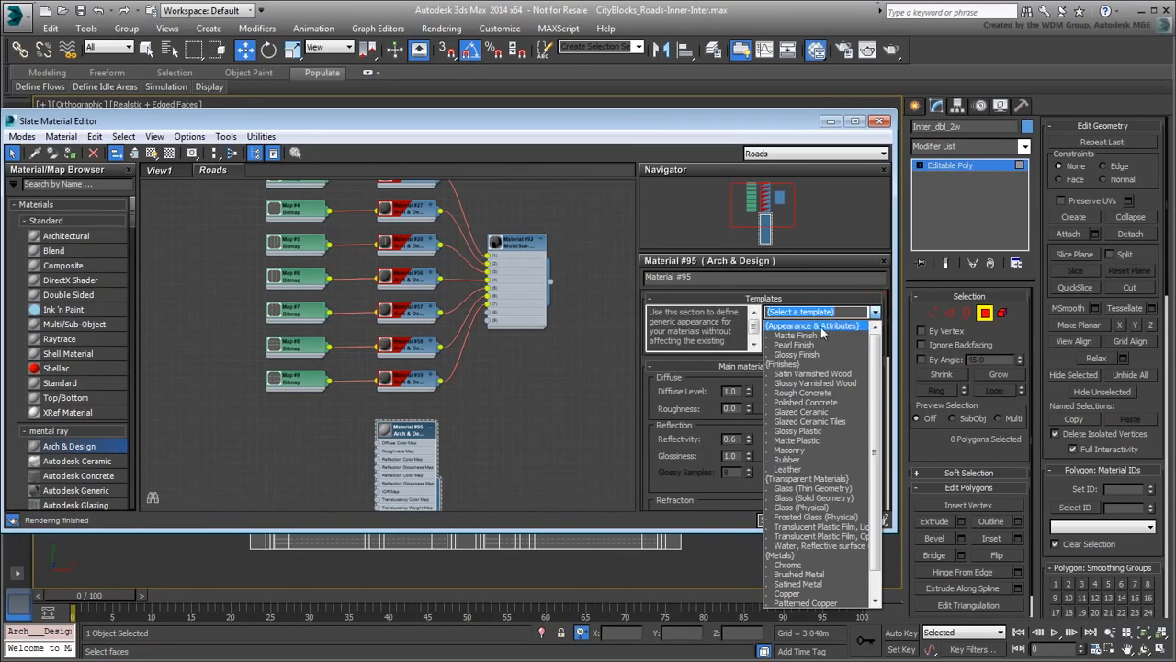
{"action": "left_click", "coordinate": [813, 335]}
{"action": "left_click", "coordinate": [427, 438]}
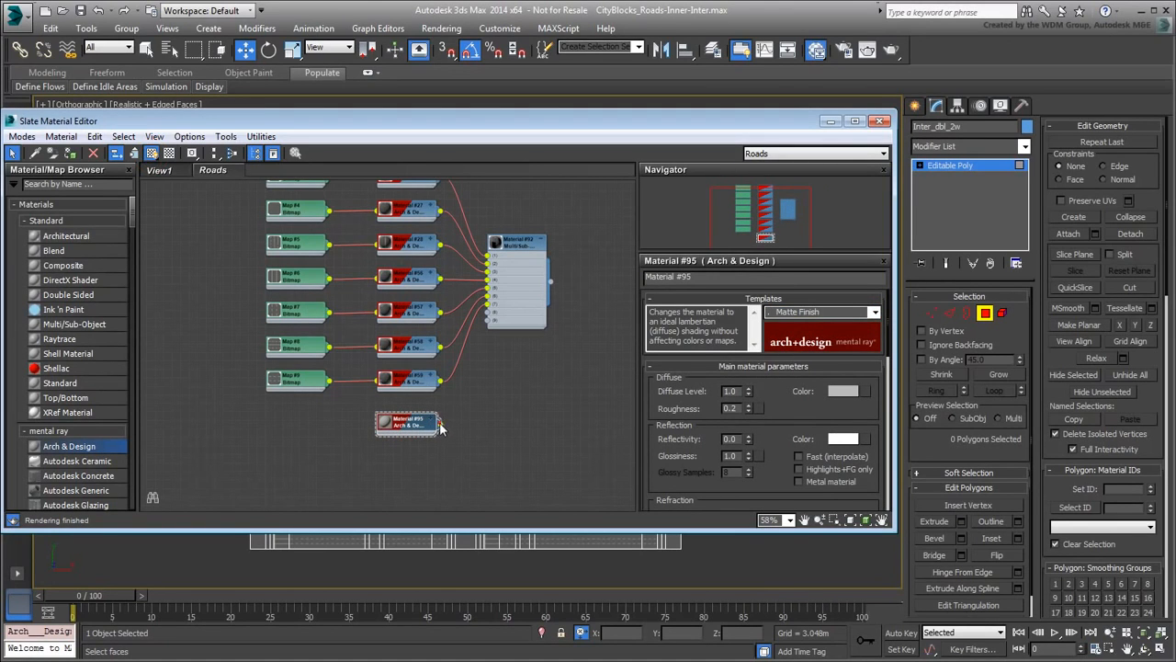
{"action": "left_click_drag", "start_coordinate": [440, 424], "coordinate": [490, 317]}
Add a second Matte Finish Arch & Design material, wire it to slot 9, and enable its display in the viewport
{"action": "left_click_drag", "start_coordinate": [92, 450], "coordinate": [377, 459]}
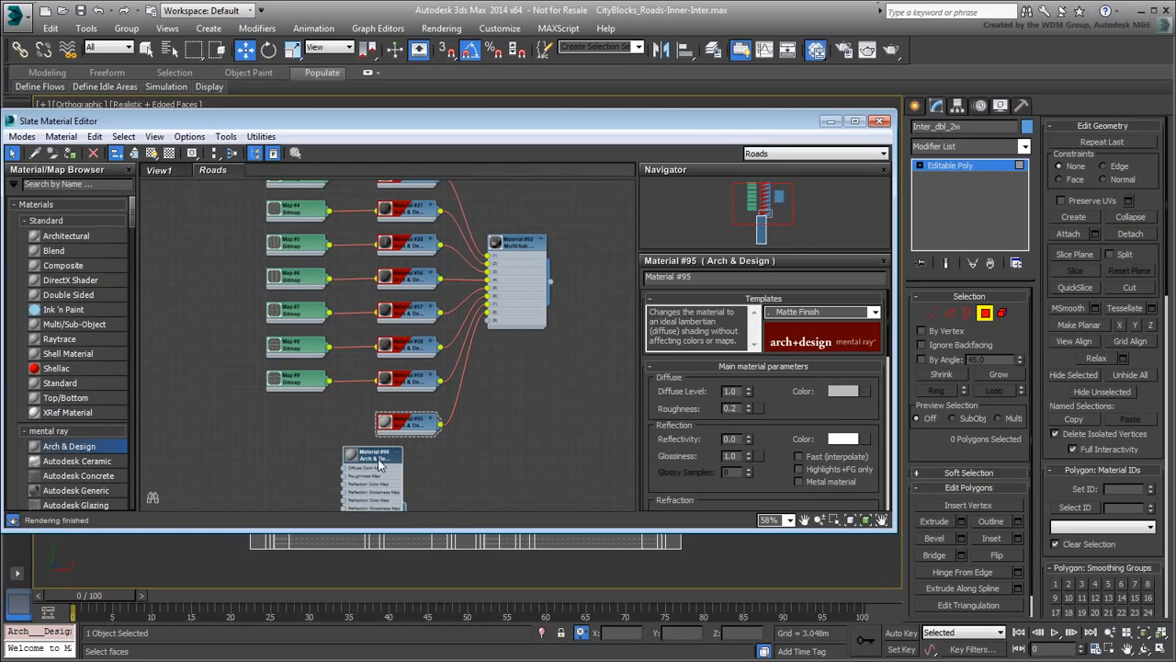
{"action": "left_click", "coordinate": [874, 313]}
{"action": "left_click", "coordinate": [792, 340]}
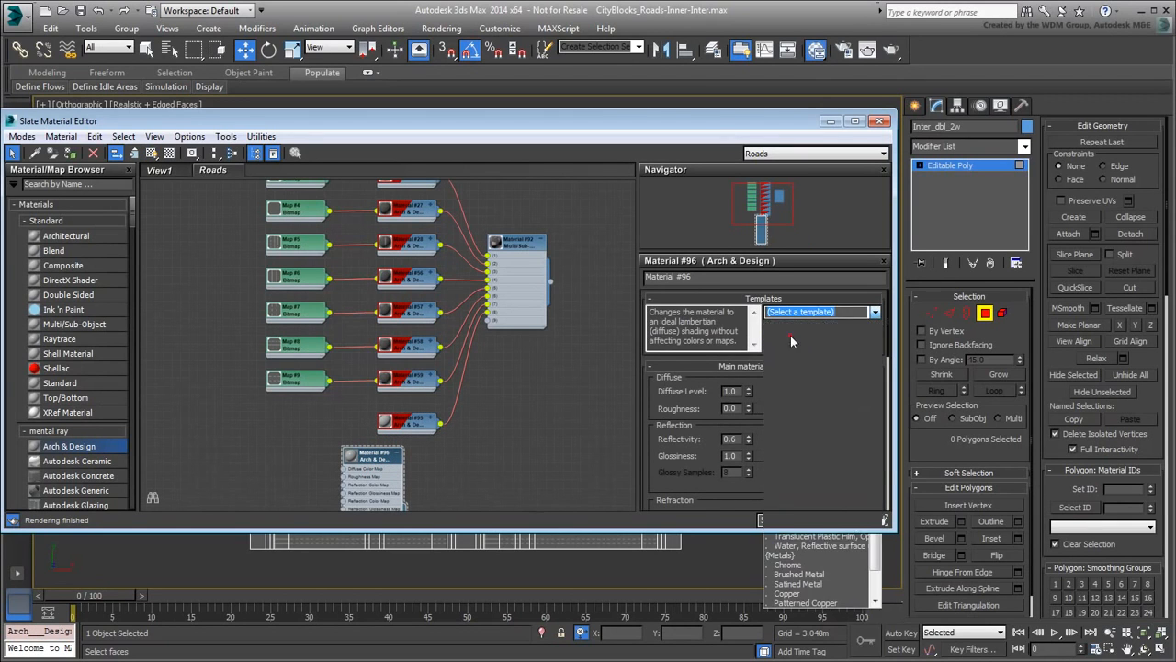
{"action": "left_click", "coordinate": [396, 453]}
{"action": "left_click_drag", "start_coordinate": [391, 457], "coordinate": [493, 334]}
{"action": "left_click", "coordinate": [153, 154]}
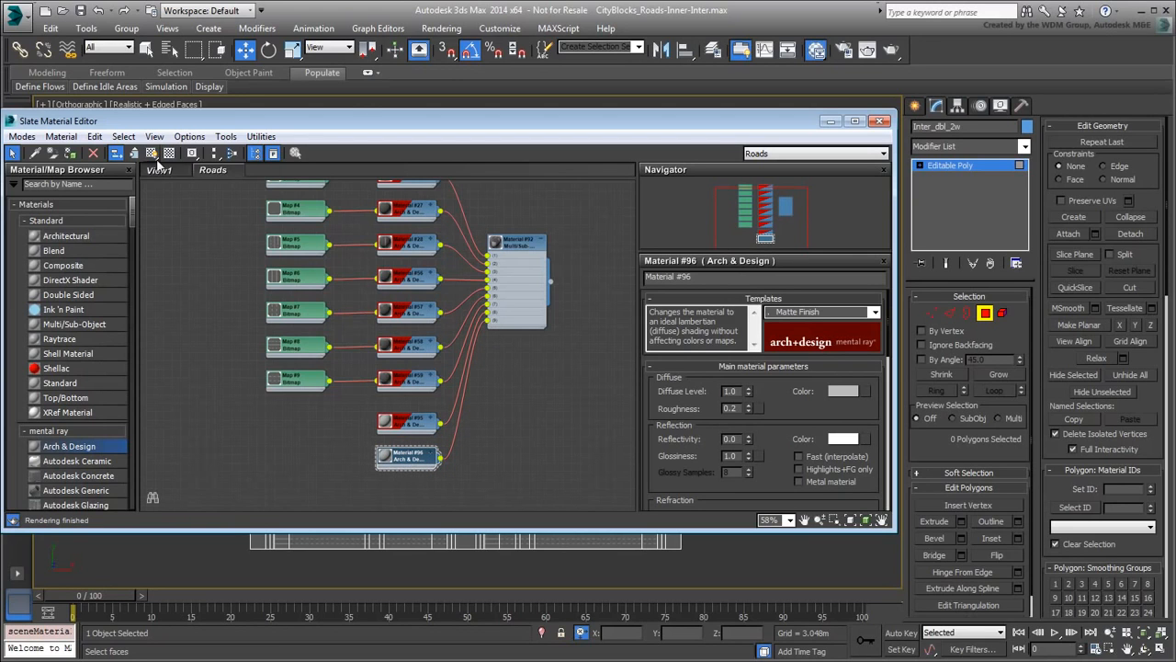
Create a Bitmap map from RD_1w-dbl-stp.jpg and wire it to the Diffuse Color Map of the slot 8 material
{"action": "middle_click_drag", "start_coordinate": [347, 456], "coordinate": [413, 402]}
{"action": "scroll", "coordinate": [413, 402], "scroll_direction": "up", "scroll_amount": 1}
{"action": "right_click", "coordinate": [337, 371]}
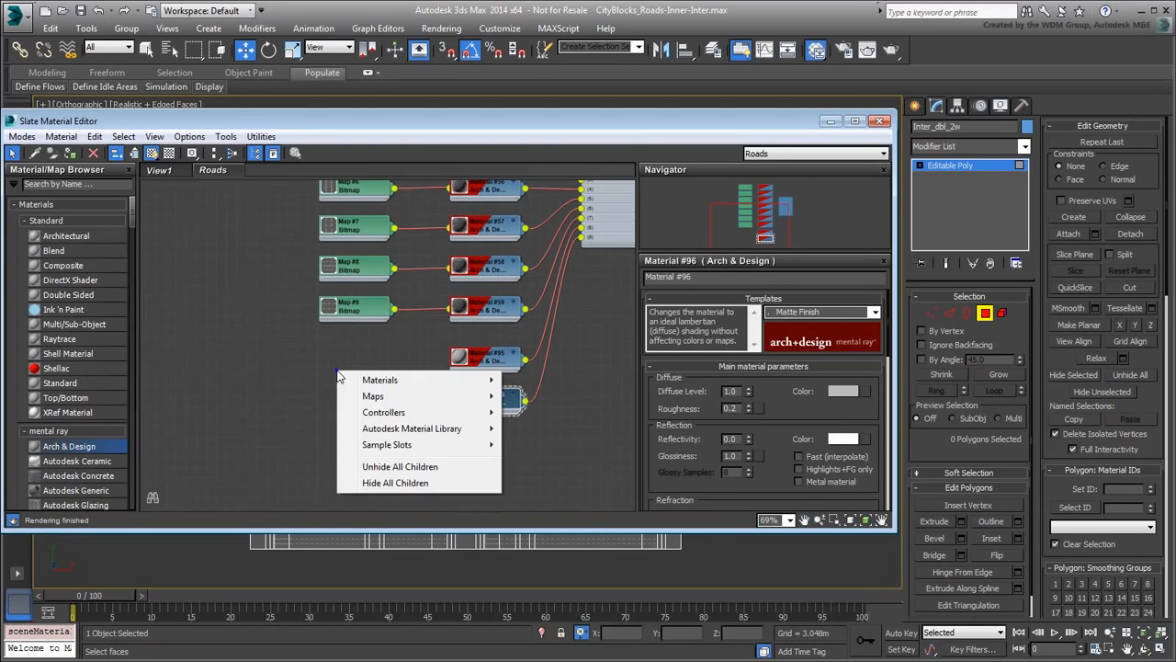
{"action": "mouse_move", "coordinate": [373, 395]}
{"action": "mouse_move", "coordinate": [558, 405]}
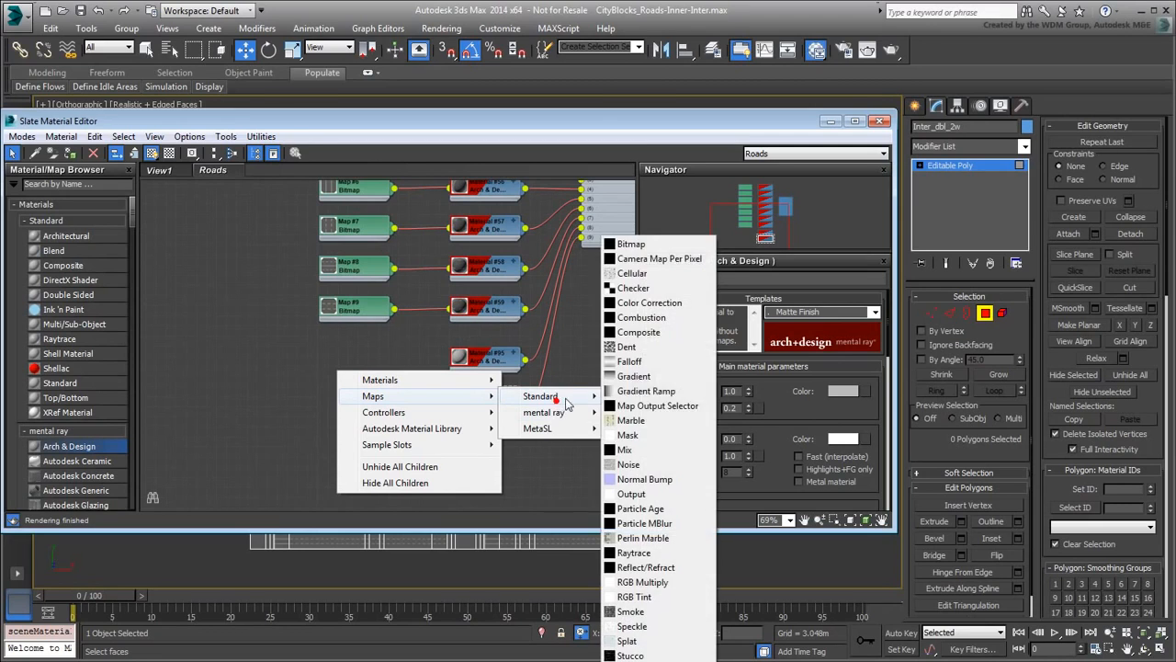
{"action": "left_click", "coordinate": [632, 243]}
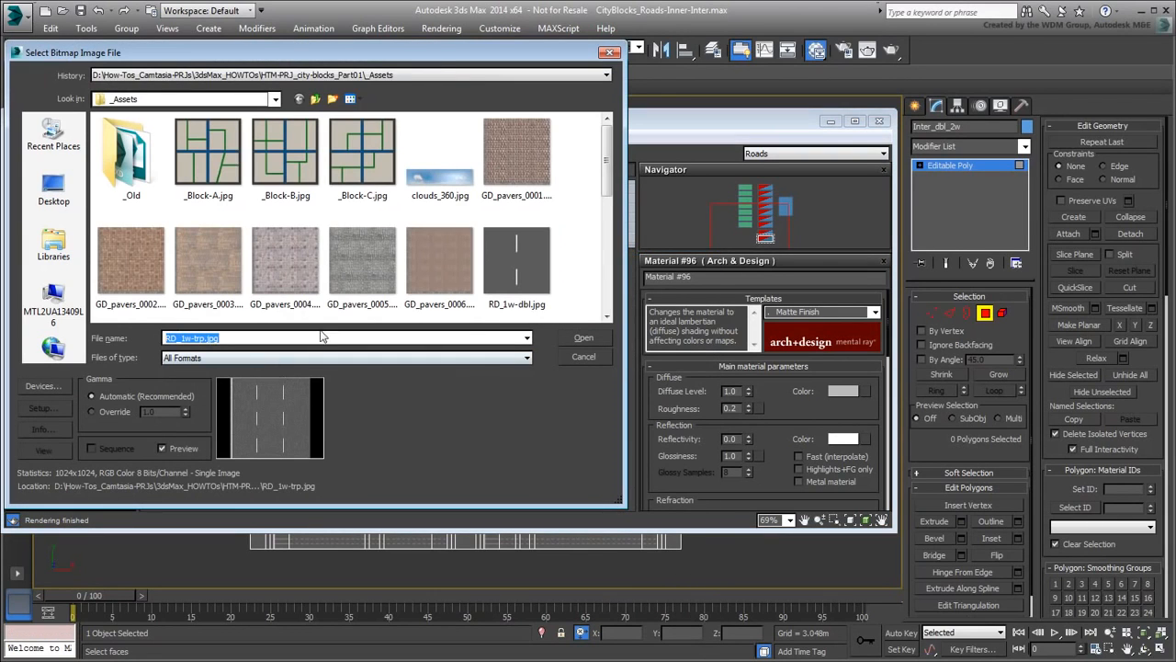
{"action": "left_click_drag", "start_coordinate": [604, 179], "coordinate": [602, 235]}
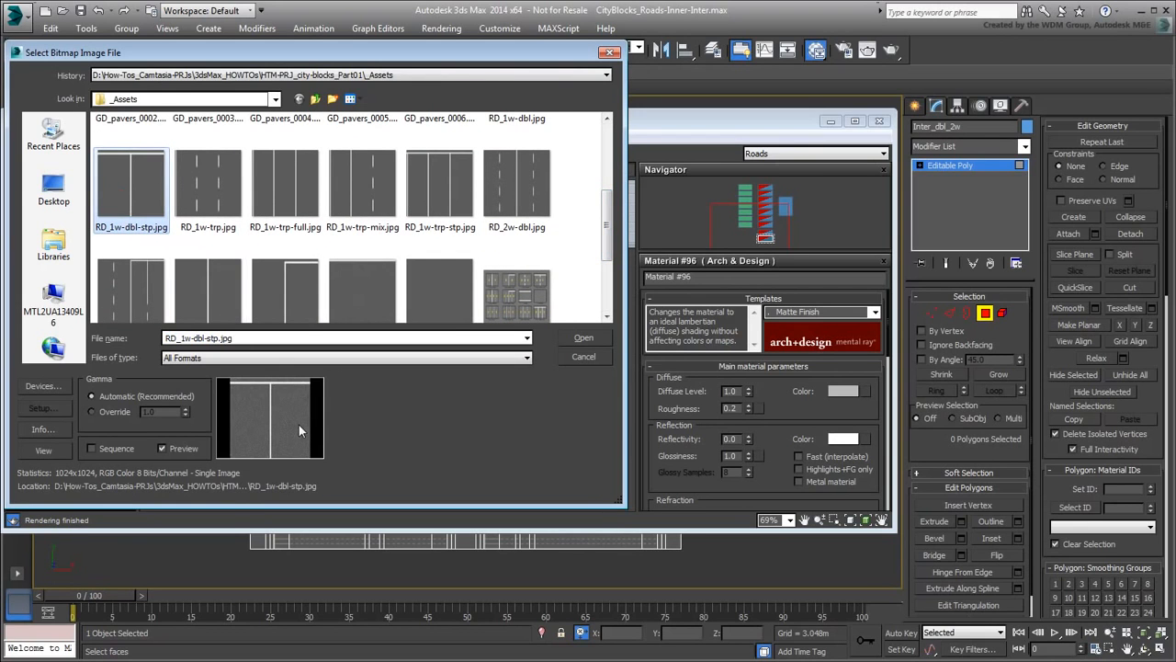
{"action": "left_click", "coordinate": [585, 338]}
{"action": "left_click_drag", "start_coordinate": [343, 371], "coordinate": [446, 375]}
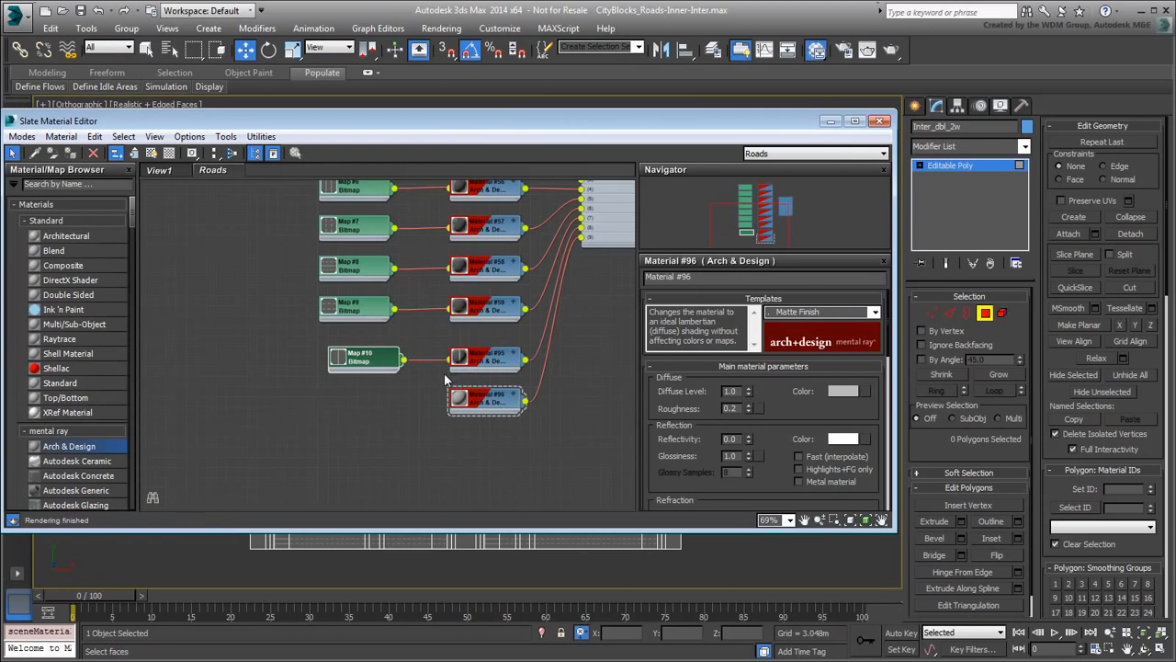
Create a Bitmap map from RD_2w-sgl-stp.jpg and wire it to the Diffuse Color Map of the slot 9 material
{"action": "right_click", "coordinate": [347, 410]}
{"action": "left_click", "coordinate": [387, 437]}
{"action": "left_click", "coordinate": [553, 438]}
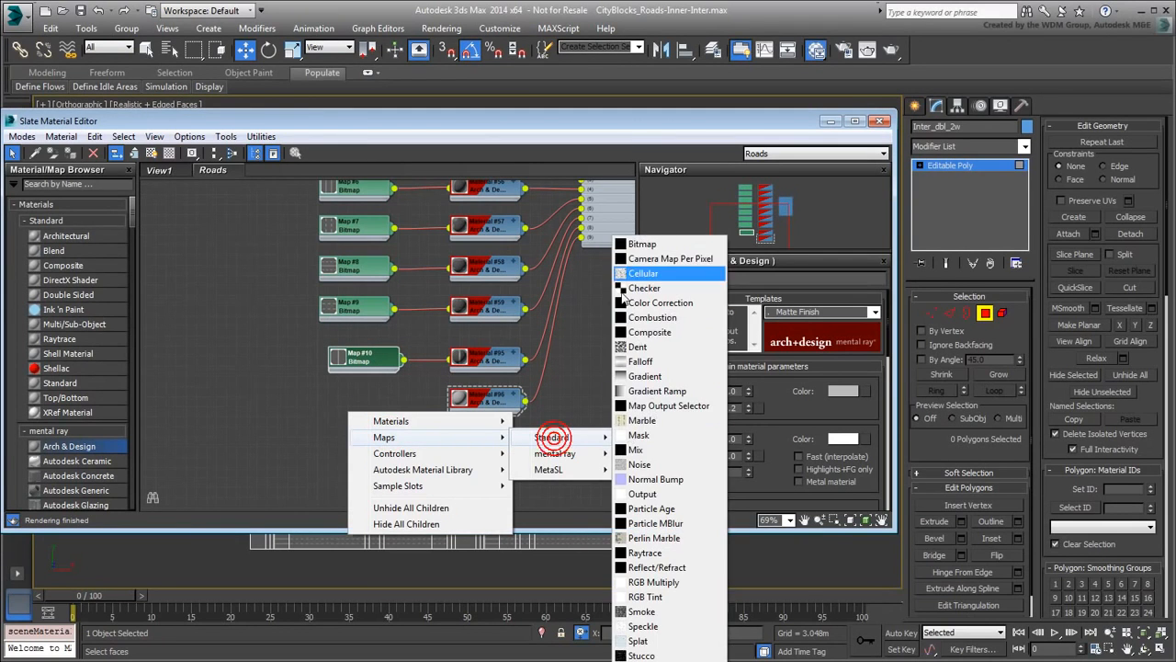
{"action": "left_click", "coordinate": [630, 241]}
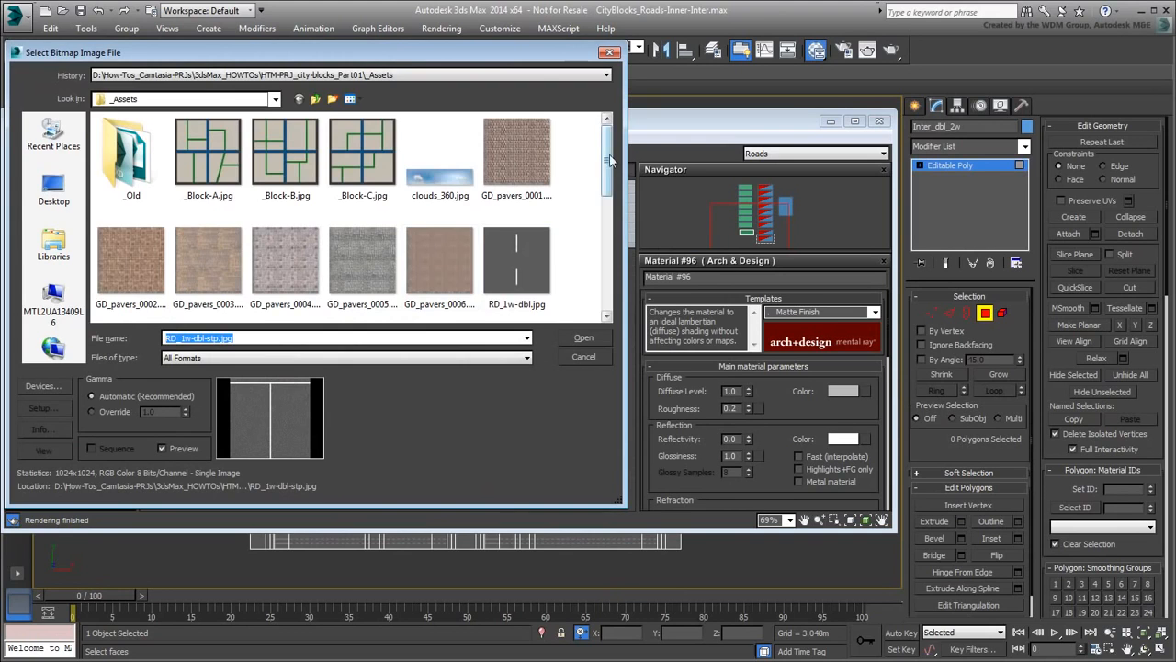
{"action": "left_click_drag", "start_coordinate": [609, 164], "coordinate": [609, 232]}
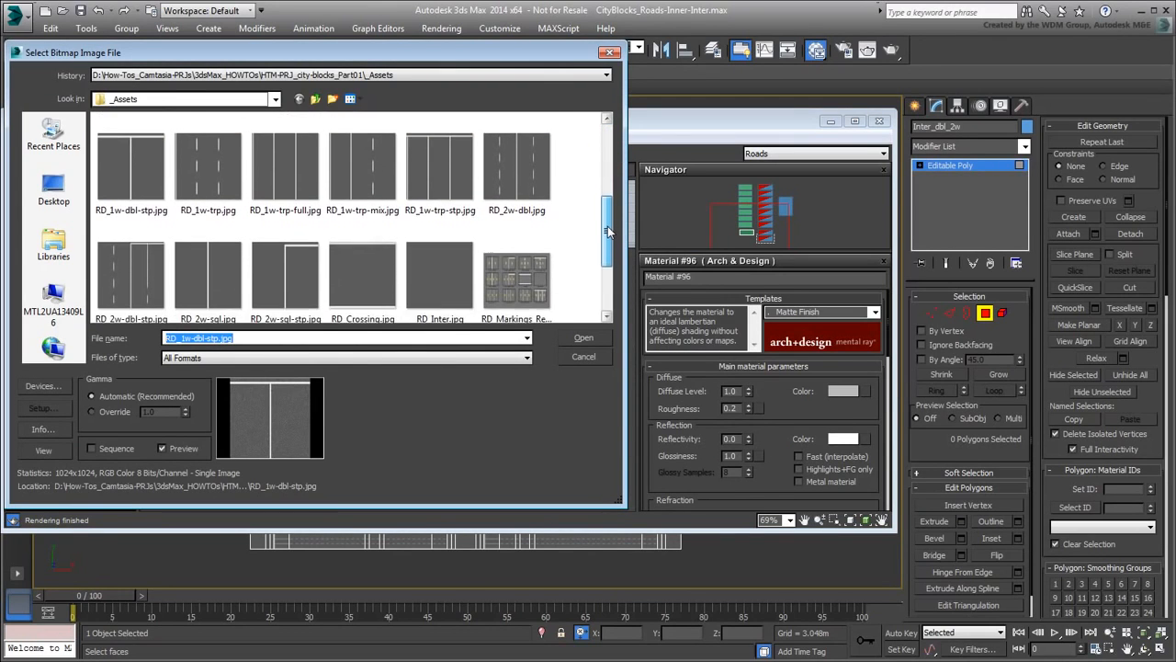
{"action": "left_click", "coordinate": [290, 286]}
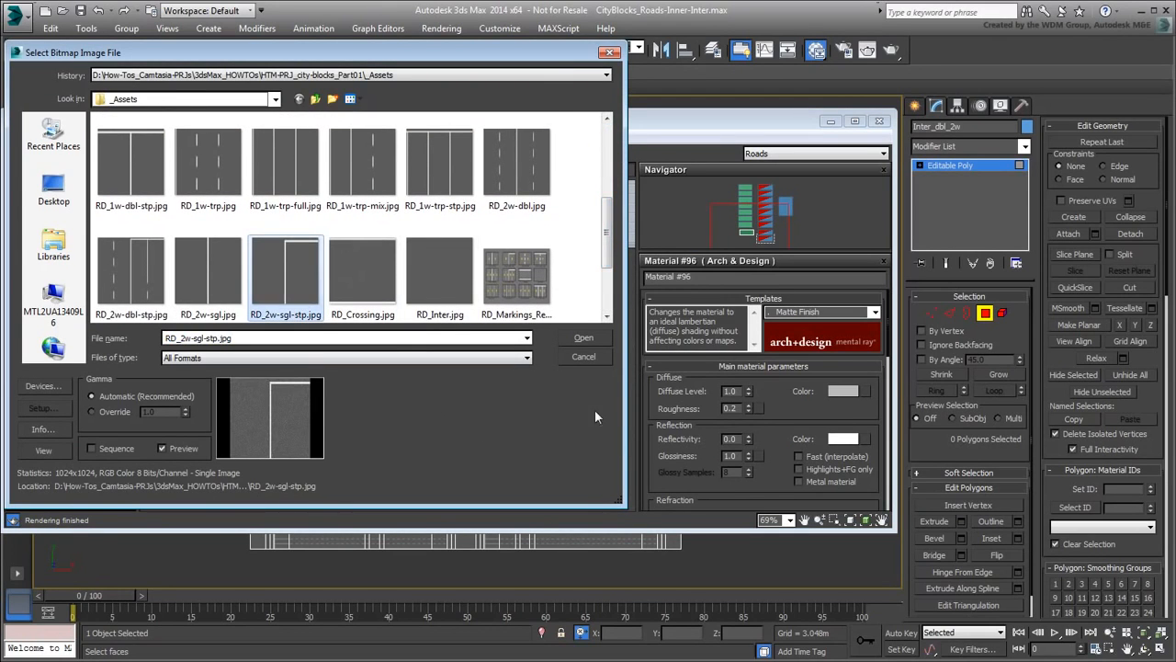
{"action": "left_click", "coordinate": [588, 340]}
{"action": "left_click_drag", "start_coordinate": [385, 411], "coordinate": [452, 401]}
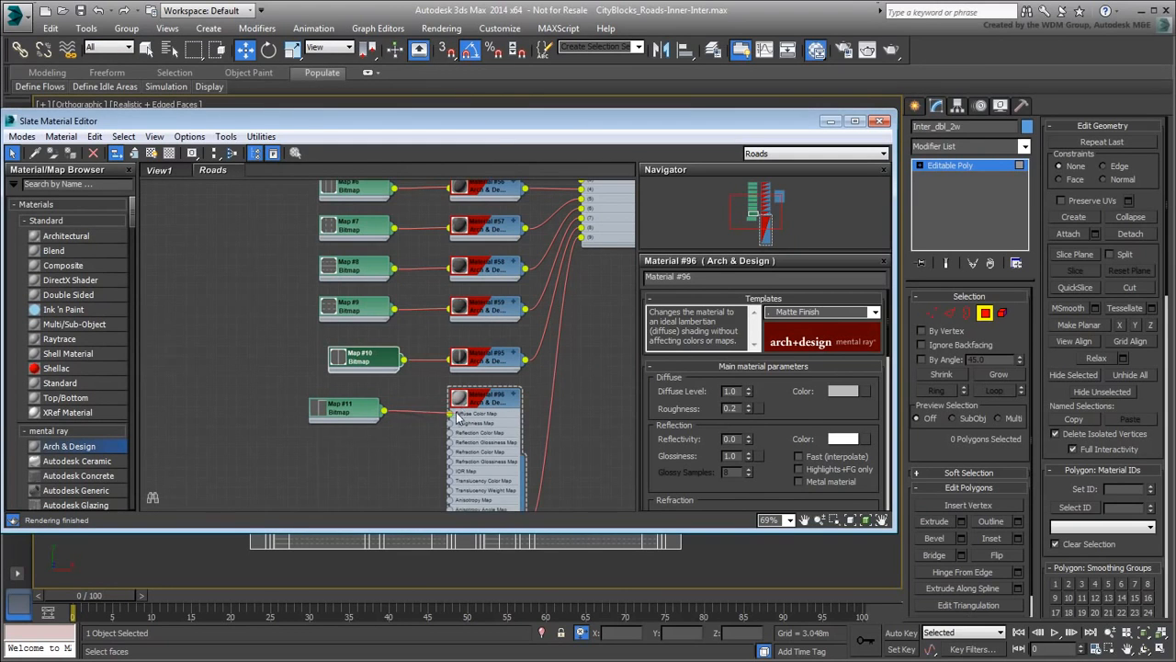
Align the two new bitmap nodes under the existing map column, and narrow the material editor to uncover the road mesh
{"action": "left_click_drag", "start_coordinate": [365, 364], "coordinate": [357, 363]}
{"action": "left_click_drag", "start_coordinate": [343, 419], "coordinate": [355, 407]}
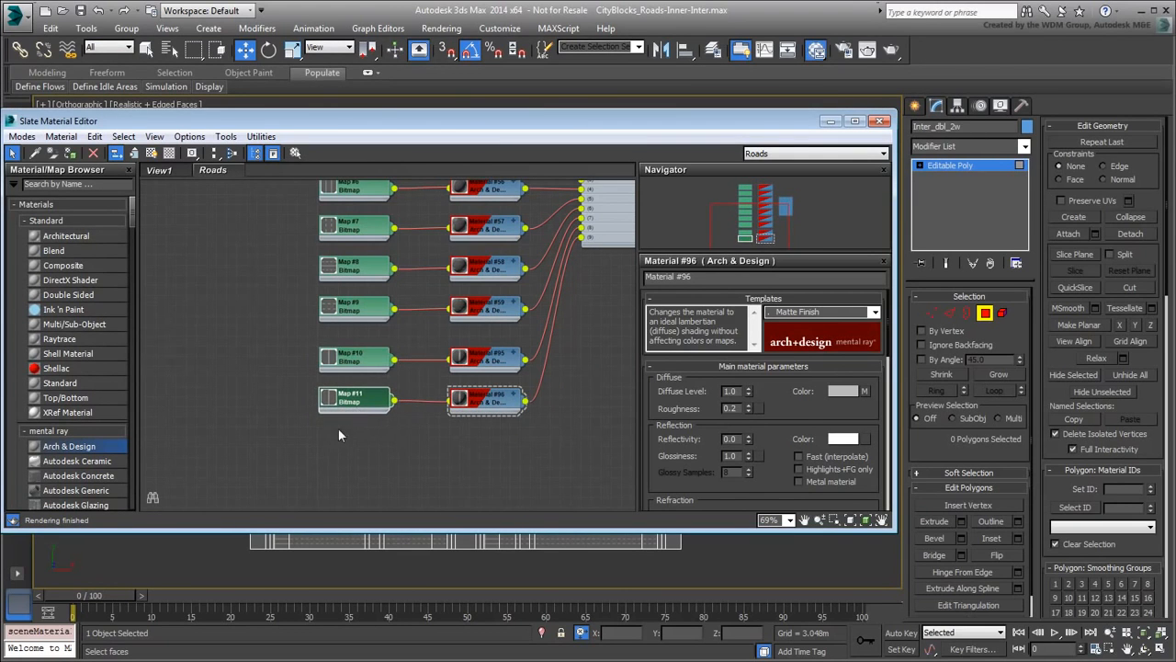
{"action": "middle_click_drag", "start_coordinate": [493, 412], "coordinate": [348, 464]}
{"action": "left_click_drag", "start_coordinate": [889, 261], "coordinate": [663, 266]}
{"action": "scroll", "coordinate": [759, 311], "scroll_direction": "up", "scroll_amount": 8}
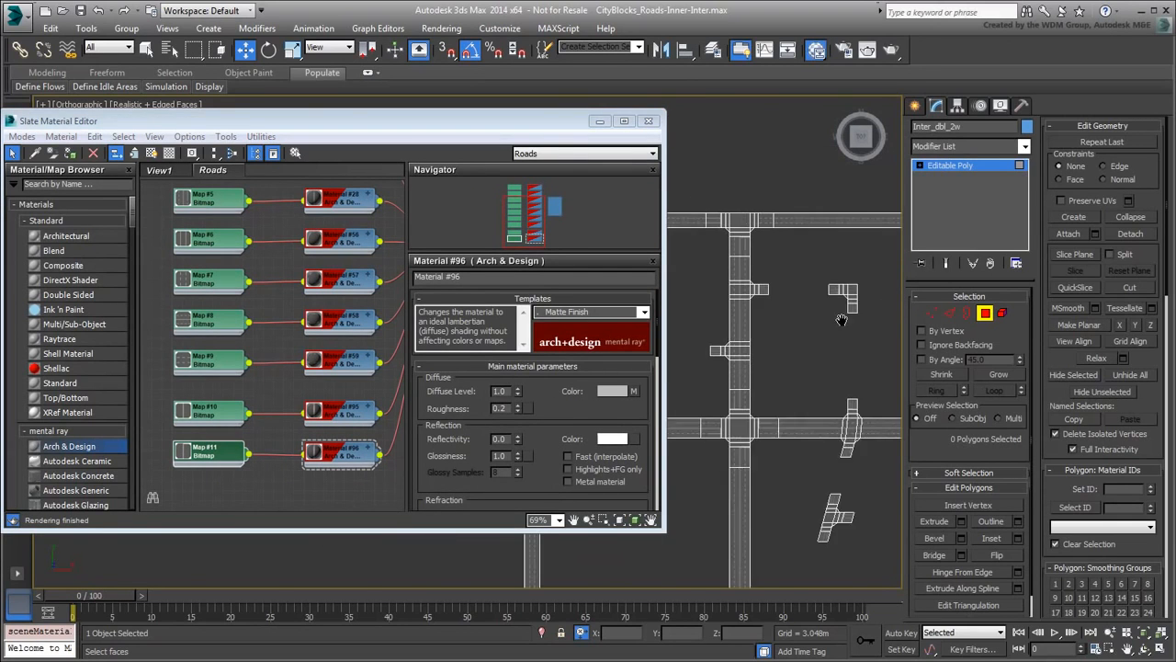
{"action": "scroll", "coordinate": [760, 330], "scroll_direction": "down", "scroll_amount": 3}
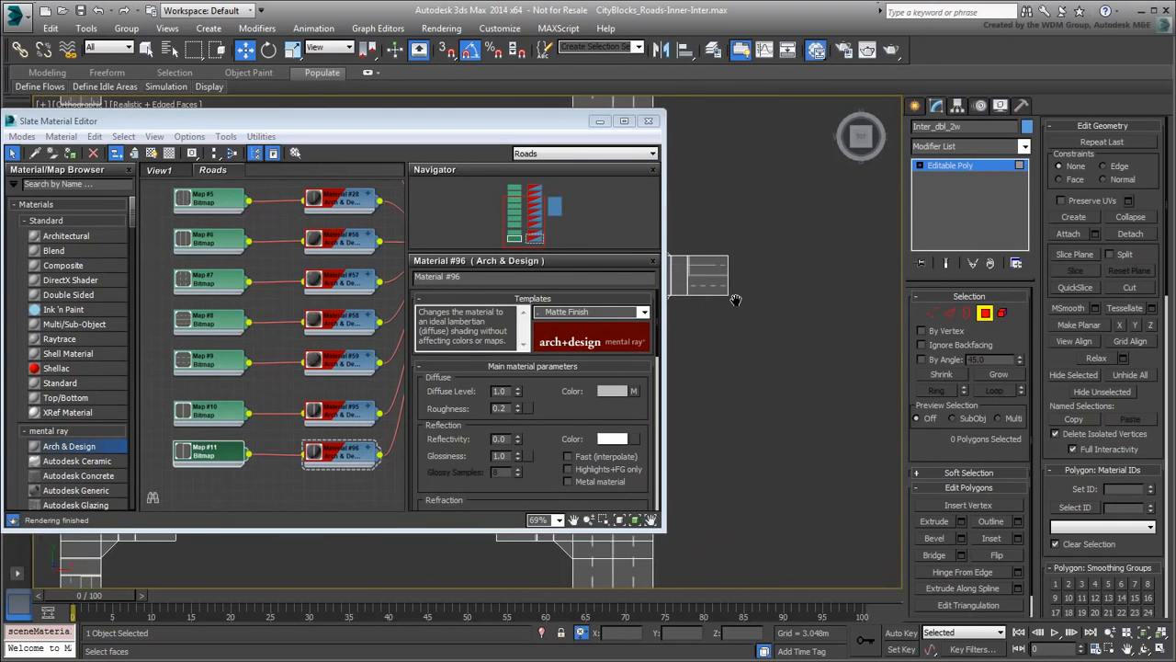
Assign material ID 9 to the two street-connector end polygons facing each other in the lower-left city block
{"action": "left_click_drag", "start_coordinate": [559, 126], "coordinate": [199, 149]}
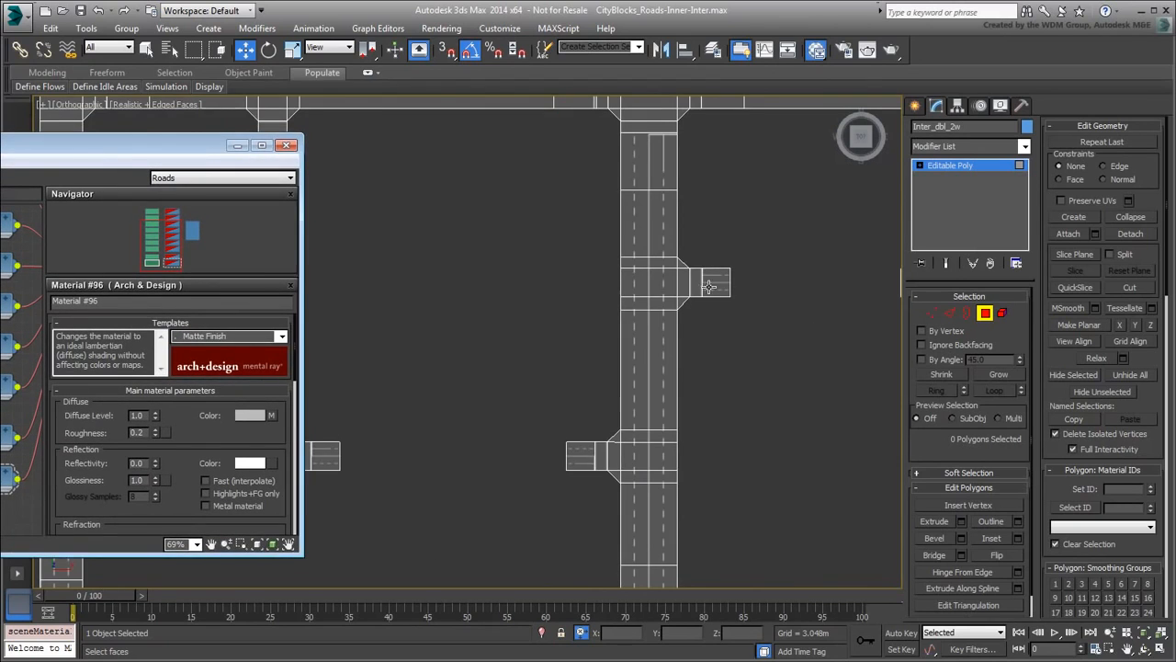
{"action": "scroll", "coordinate": [579, 304], "scroll_direction": "down", "scroll_amount": 4}
{"action": "scroll", "coordinate": [648, 361], "scroll_direction": "up", "scroll_amount": 2}
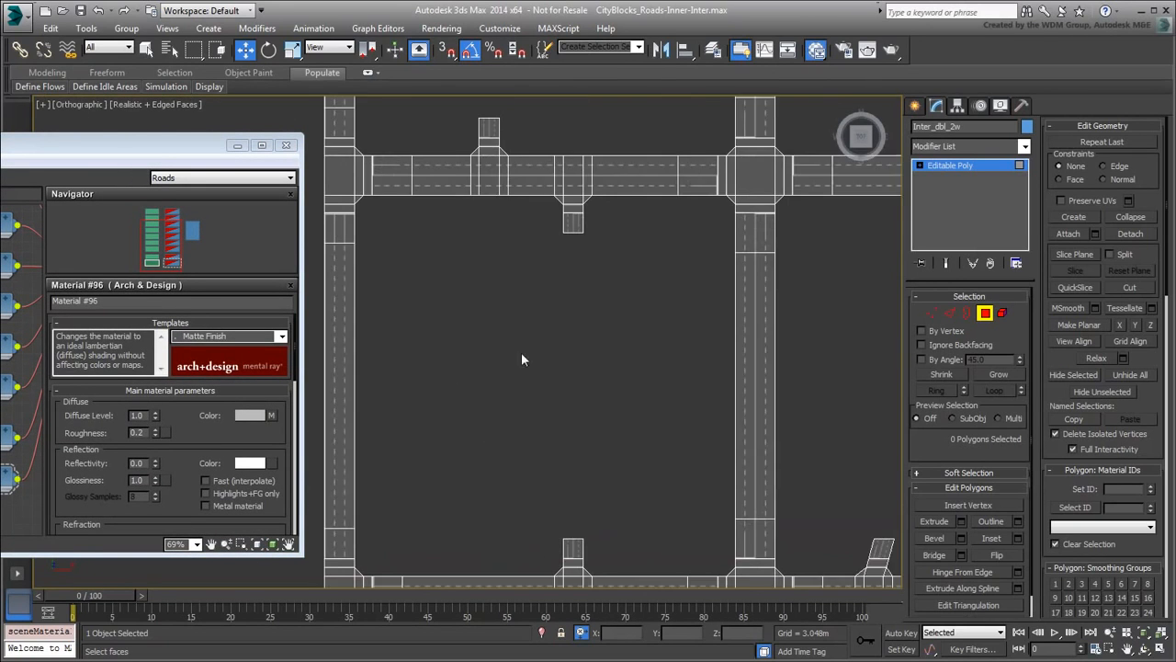
{"action": "left_click", "coordinate": [572, 160]}
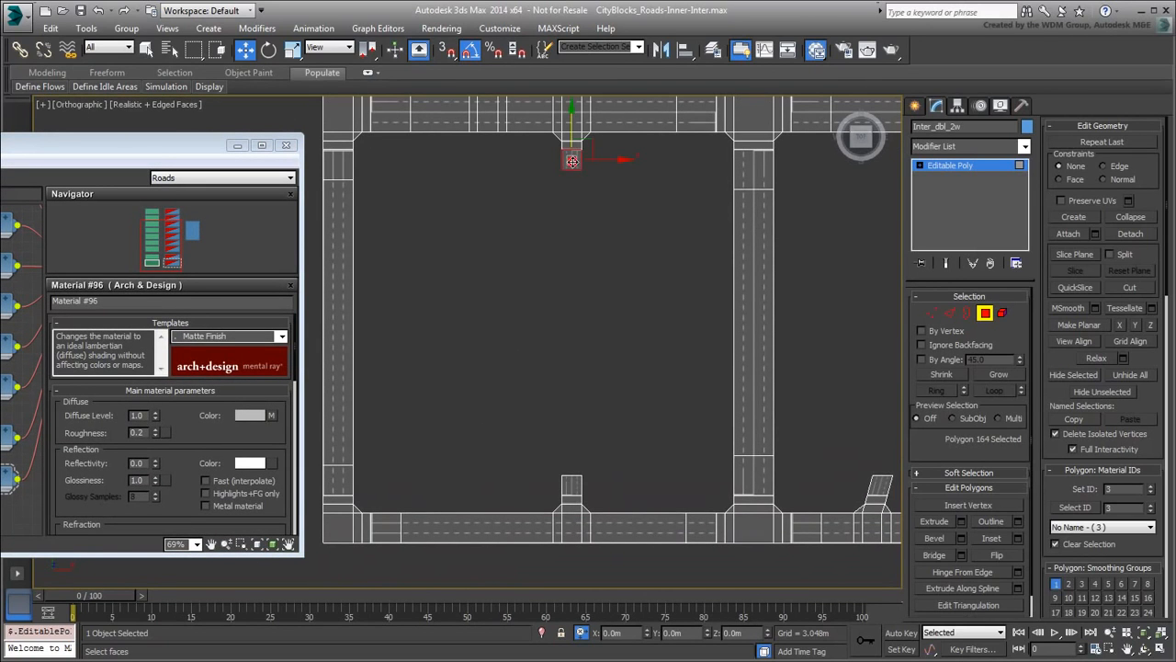
{"action": "left_click", "coordinate": [571, 485], "text": "ctrl"}
{"action": "scroll", "coordinate": [572, 485], "scroll_direction": "up", "scroll_amount": 4}
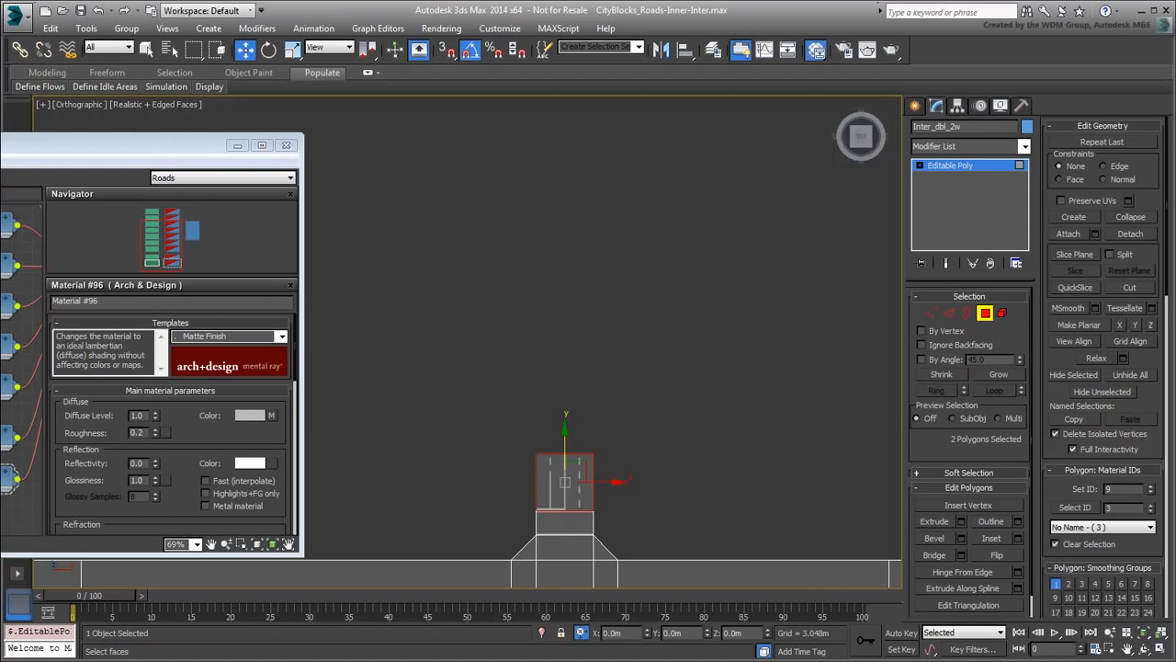
{"action": "key", "text": "Return"}
{"action": "scroll", "coordinate": [539, 328], "scroll_direction": "down", "scroll_amount": 3}
{"action": "middle_click_drag", "start_coordinate": [574, 195], "coordinate": [489, 417]}
{"action": "left_click", "coordinate": [601, 338]}
Assign material ID 9 to the six connector end polygons in the lower-right block, including the three on its slanted T-junction
{"action": "scroll", "coordinate": [594, 350], "scroll_direction": "down", "scroll_amount": 3}
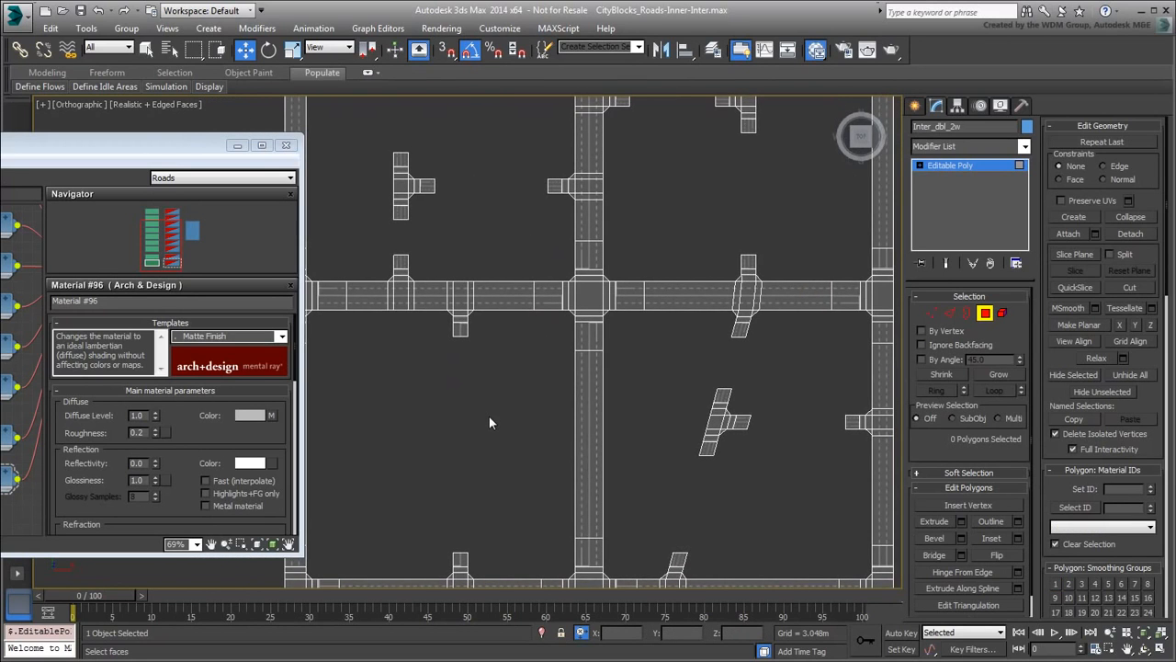
{"action": "scroll", "coordinate": [616, 427], "scroll_direction": "up", "scroll_amount": 2}
{"action": "middle_click_drag", "start_coordinate": [619, 393], "coordinate": [519, 510]}
{"action": "left_click", "coordinate": [537, 504]}
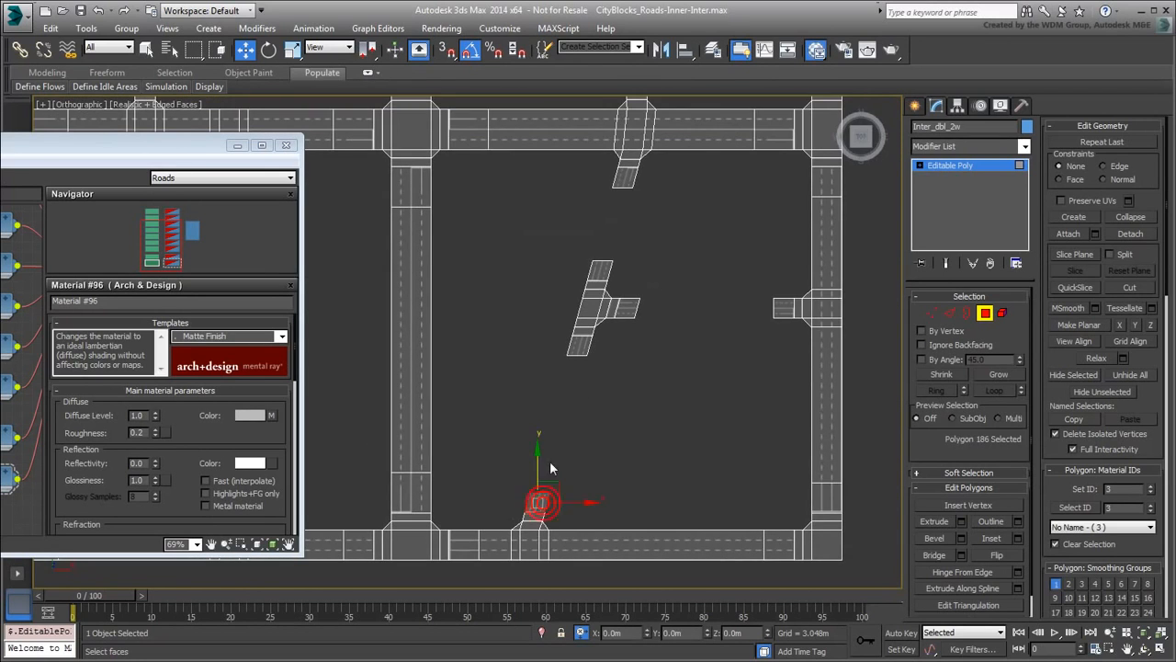
{"action": "left_click", "coordinate": [579, 344], "text": "ctrl"}
{"action": "left_click", "coordinate": [627, 307], "text": "ctrl"}
{"action": "left_click", "coordinate": [779, 307], "text": "ctrl"}
{"action": "left_click", "coordinate": [599, 271], "text": "ctrl"}
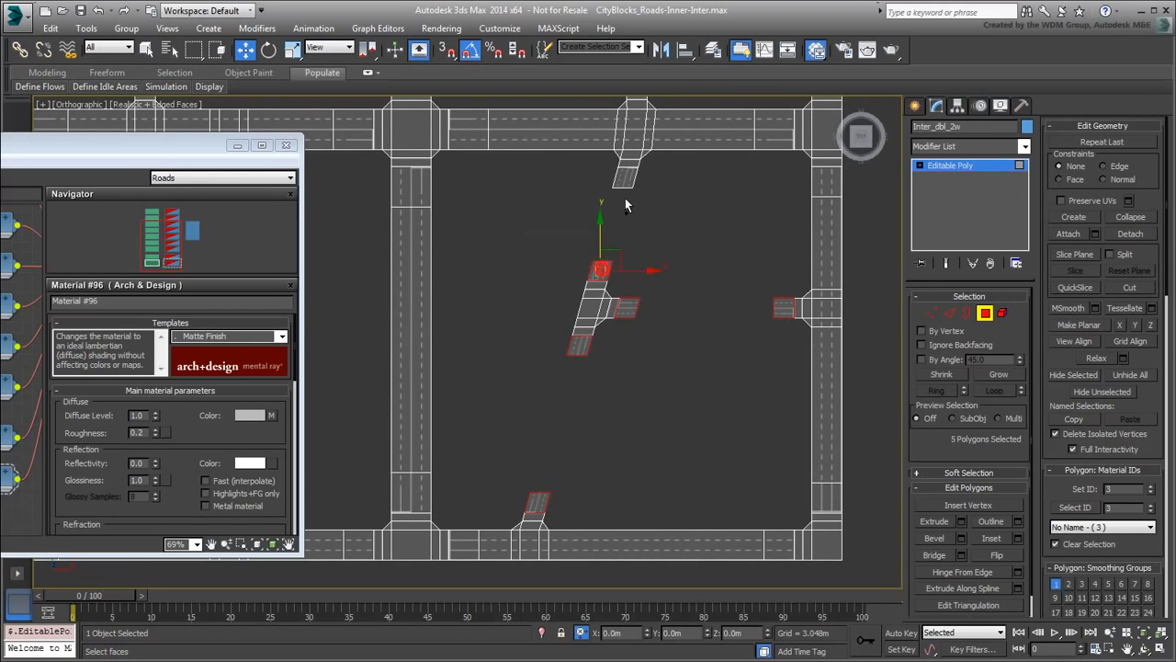
{"action": "left_click", "coordinate": [625, 174], "text": "ctrl"}
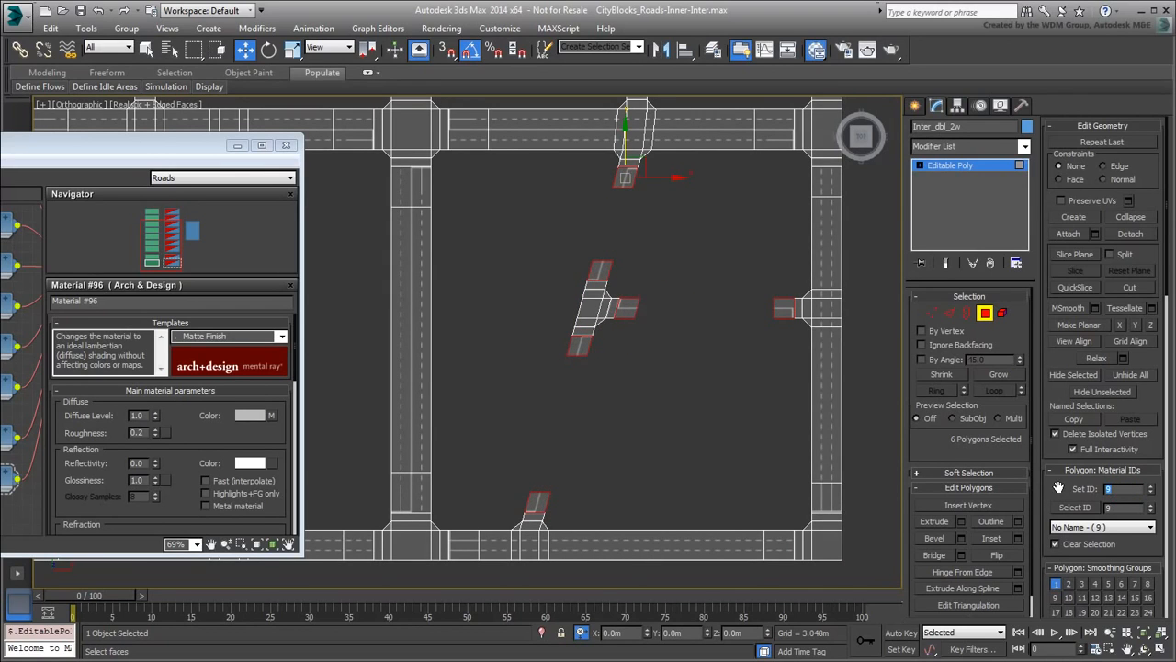
{"action": "left_click", "coordinate": [680, 397]}
Assign material ID 9 to the four connector end polygons in the upper-right block, including both ends of its L-shaped corner
{"action": "middle_click_drag", "start_coordinate": [669, 398], "coordinate": [681, 579]}
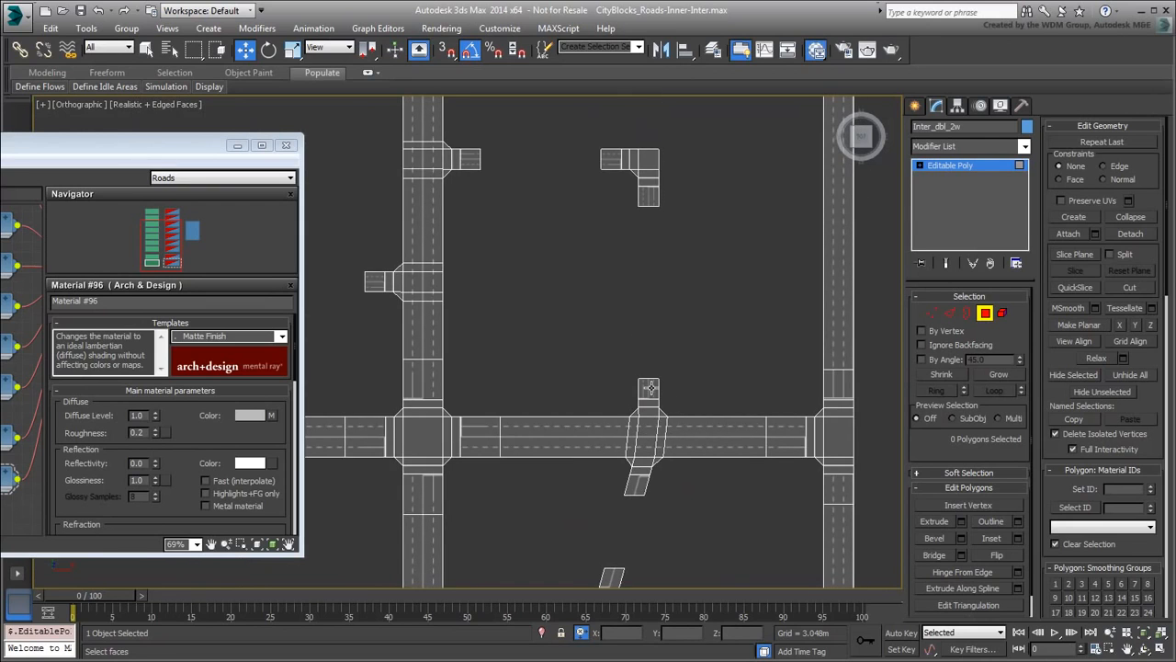
{"action": "left_click", "coordinate": [648, 388]}
{"action": "left_click", "coordinate": [649, 196], "text": "ctrl"}
{"action": "left_click", "coordinate": [614, 160], "text": "ctrl"}
{"action": "left_click", "coordinate": [470, 158], "text": "ctrl"}
{"action": "left_click", "coordinate": [1128, 489]}
{"action": "type", "text": "9"}
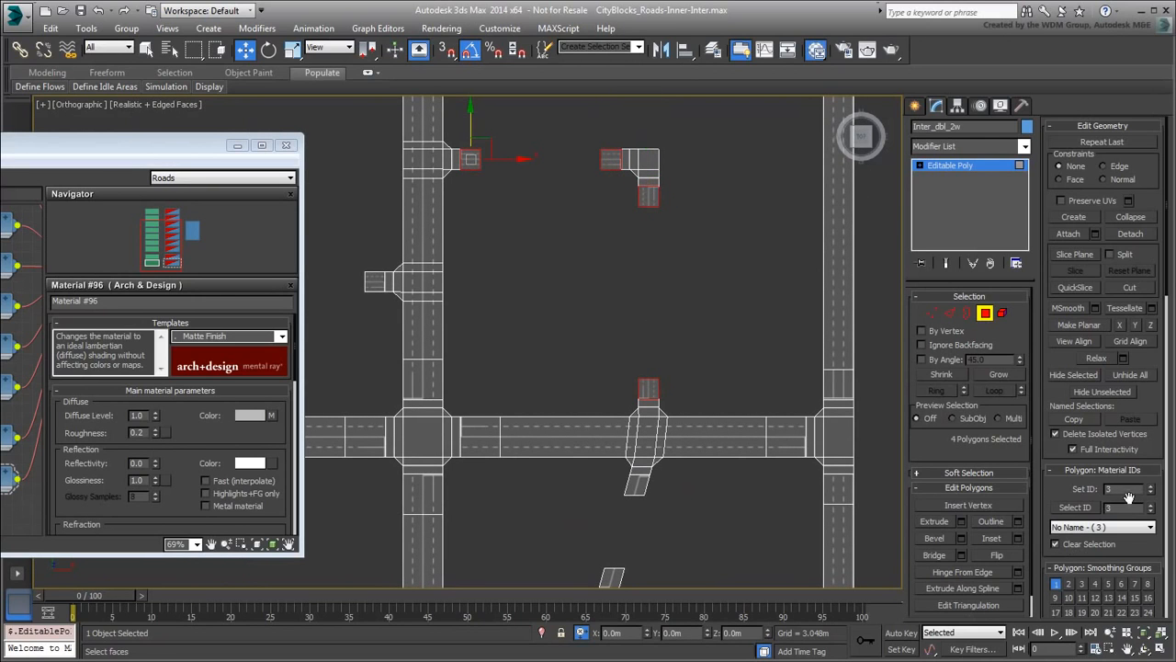
{"action": "key", "text": "Return"}
Assign material ID 9 to the six connector end polygons in the upper-left block, including the three on its T-junction
{"action": "mouse_move", "coordinate": [559, 313]}
{"action": "middle_mouse_down"}
{"action": "mouse_move", "coordinate": [583, 297]}
{"action": "mouse_move", "coordinate": [744, 312]}
{"action": "mouse_move", "coordinate": [538, 317]}
{"action": "middle_mouse_up"}
{"action": "left_click", "coordinate": [464, 172]}
{"action": "left_click", "coordinate": [464, 351], "text": "ctrl"}
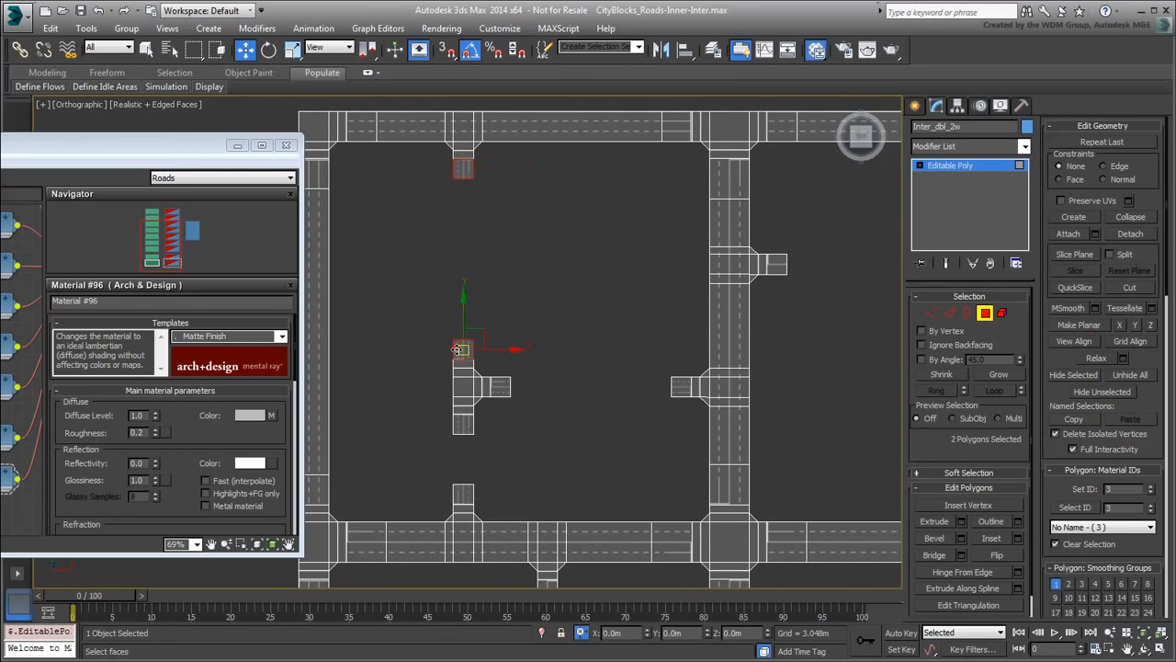
{"action": "left_click", "coordinate": [463, 423], "text": "ctrl"}
{"action": "left_click", "coordinate": [464, 494], "text": "ctrl"}
{"action": "left_click", "coordinate": [499, 389], "text": "ctrl"}
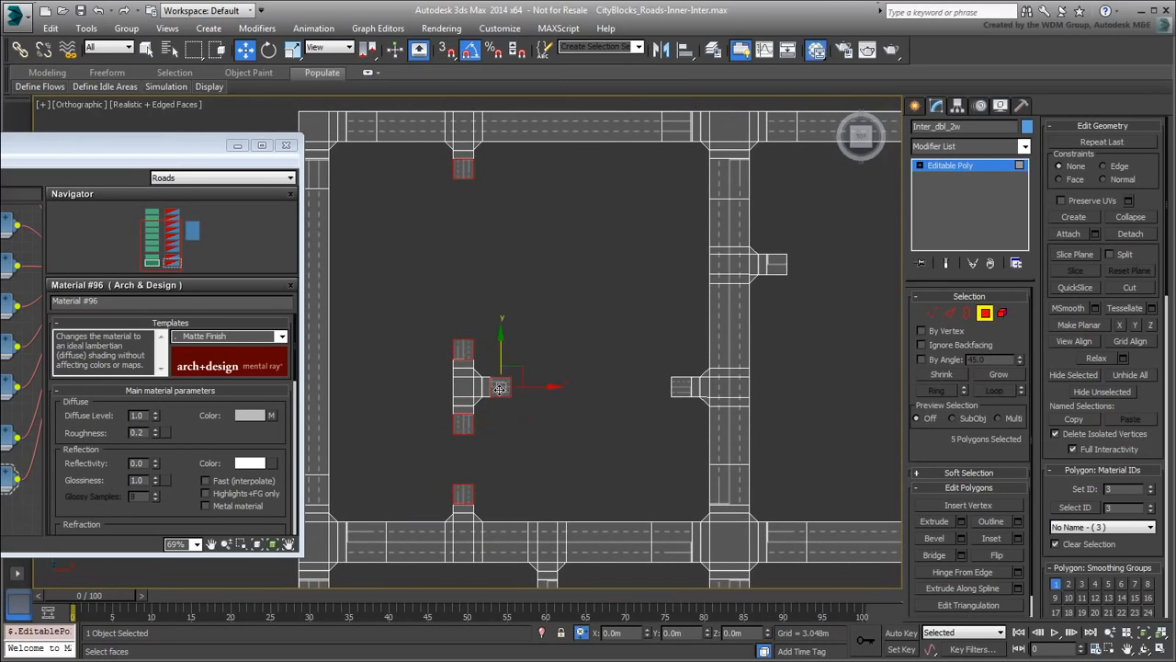
{"action": "left_click", "coordinate": [682, 386], "text": "ctrl"}
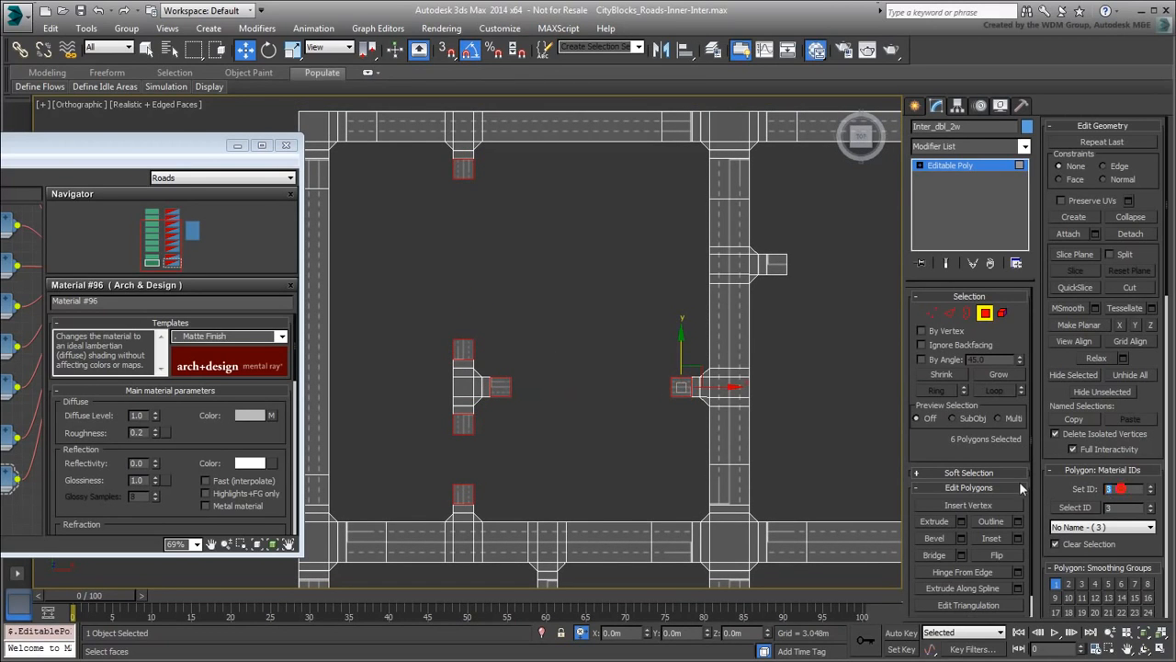
{"action": "type", "text": "9"}
{"action": "key", "text": "Return"}
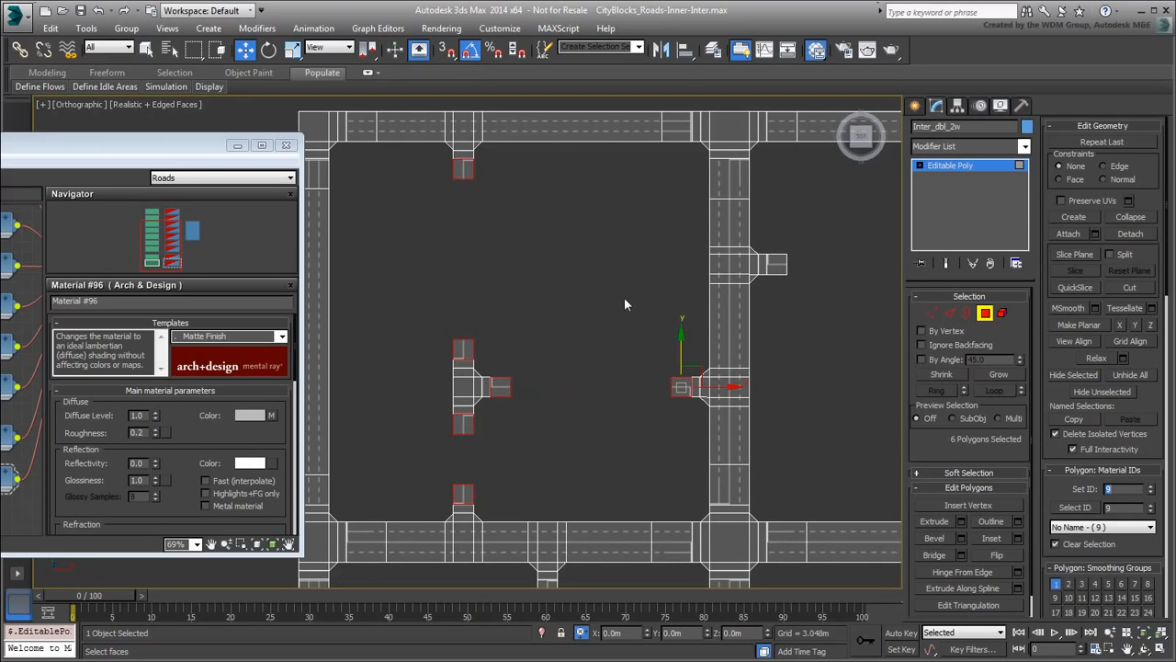
{"action": "left_click", "coordinate": [577, 297]}
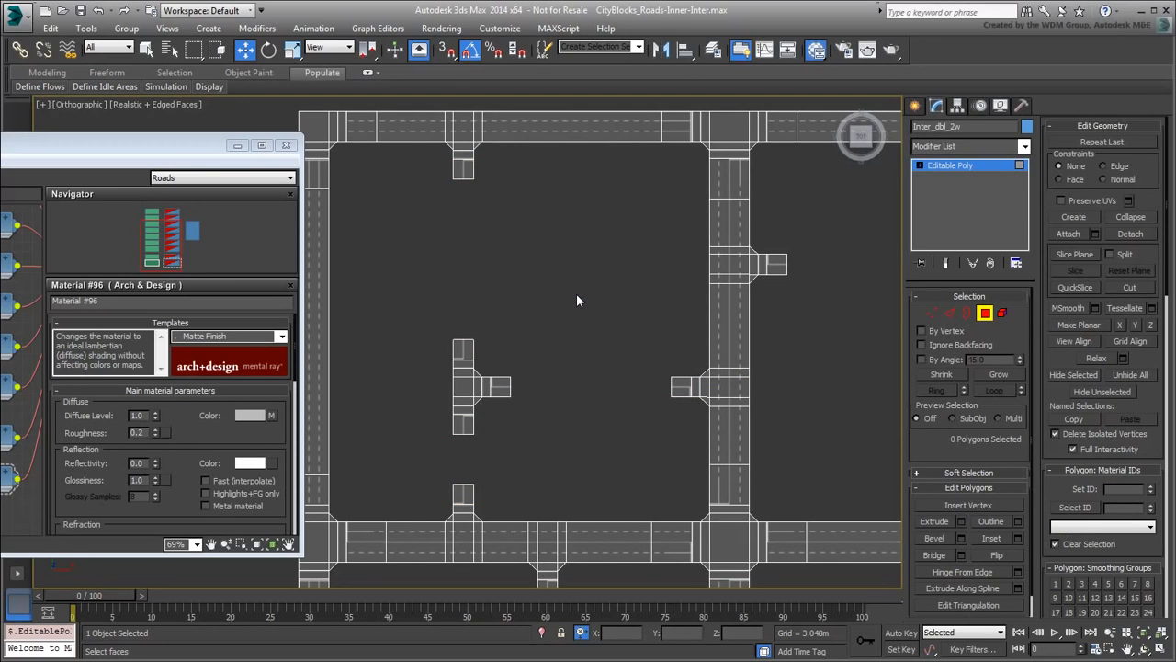
Assign material ID 8 to the two facing end polygons of the upper-left block's horizontal street
{"action": "left_click", "coordinate": [501, 386]}
{"action": "left_click", "coordinate": [676, 393], "text": "ctrl"}
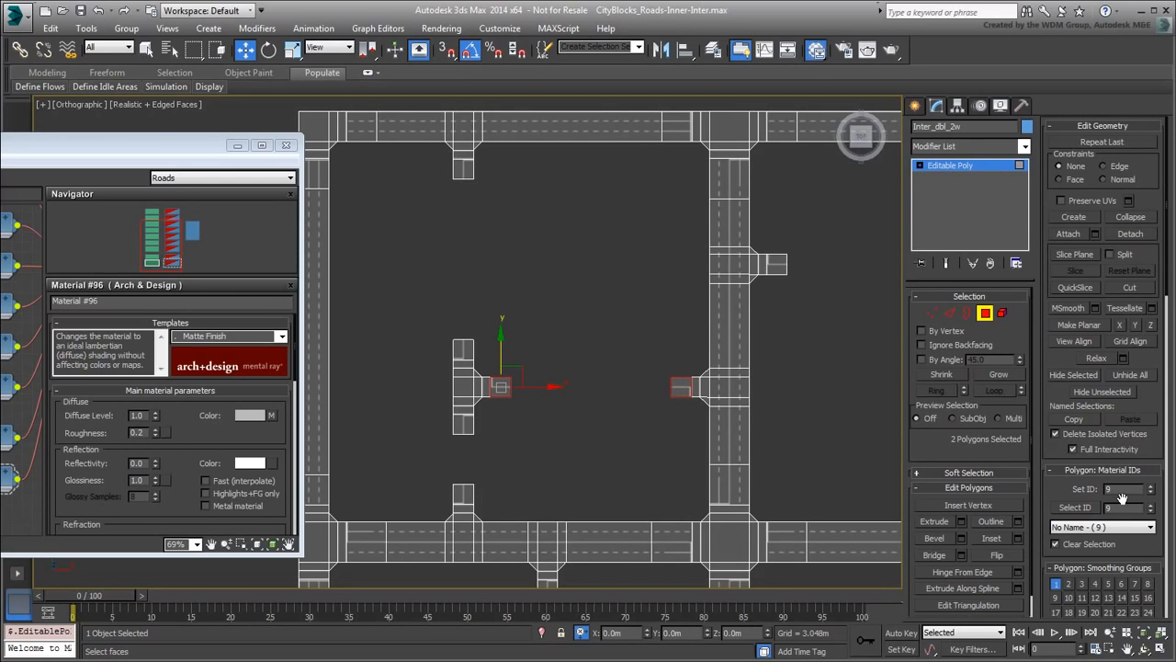
{"action": "type", "text": "2"}
{"action": "key", "text": "Return"}
{"action": "left_click", "coordinate": [543, 285]}
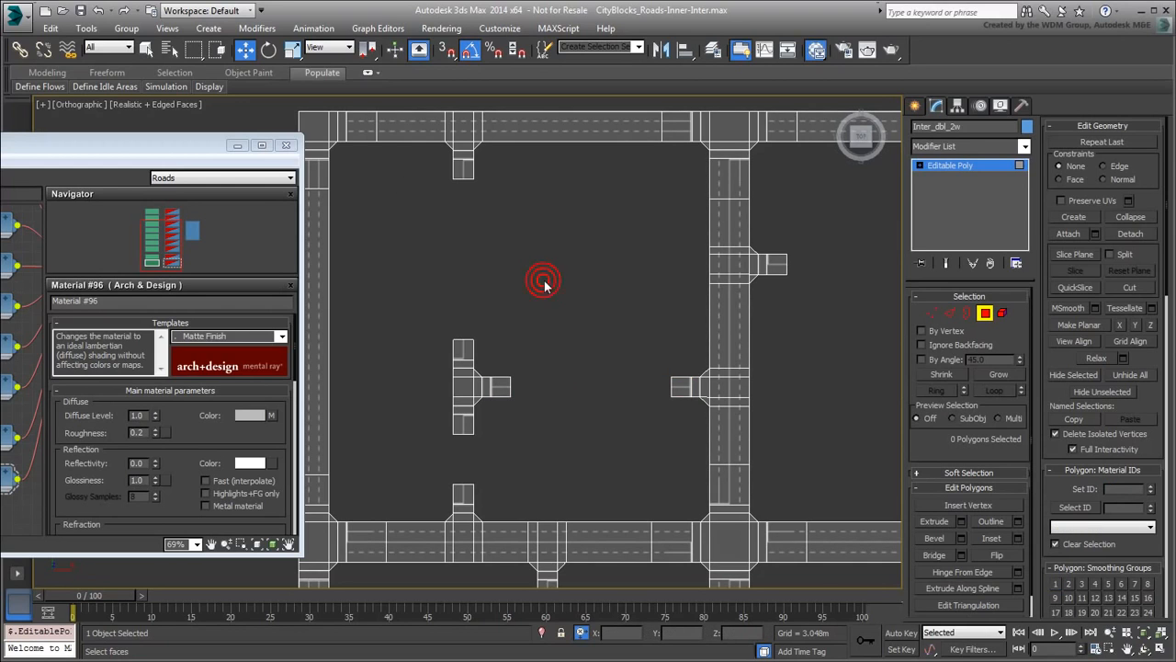
Set the roads Multi/Sub-Object material to 10 sub-materials and delete the Standard material node generated for slot 10
{"action": "scroll", "coordinate": [588, 397], "scroll_direction": "up", "scroll_amount": 5}
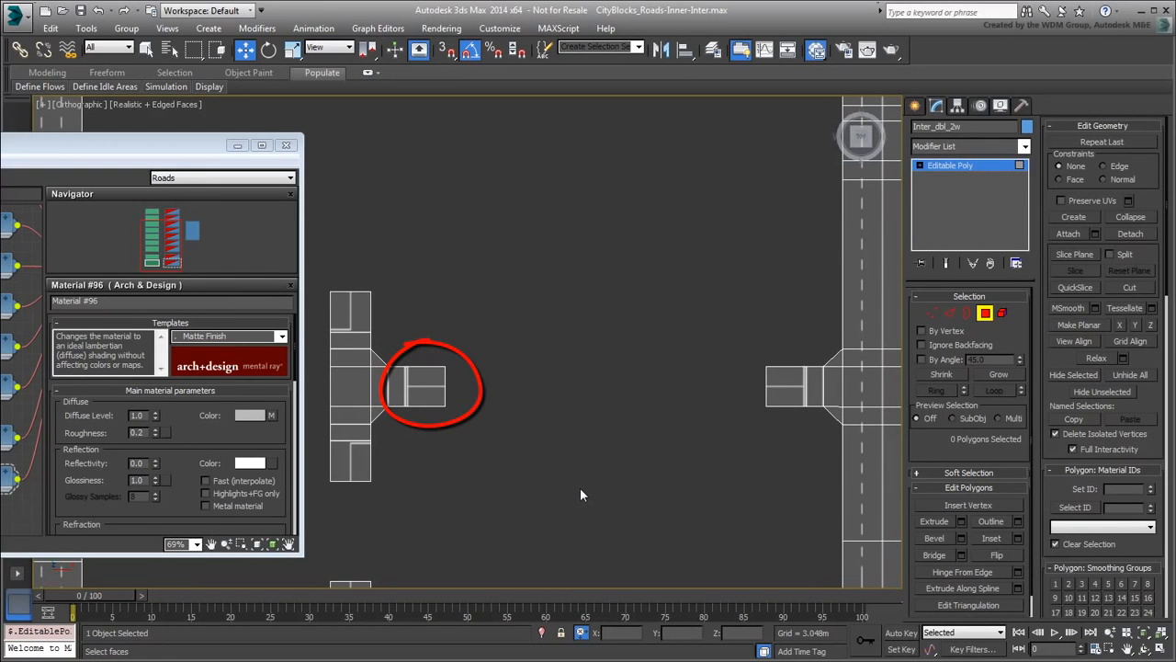
{"action": "mouse_move", "coordinate": [580, 484]}
{"action": "middle_mouse_down"}
{"action": "mouse_move", "coordinate": [750, 442]}
{"action": "mouse_move", "coordinate": [834, 442]}
{"action": "middle_mouse_up"}
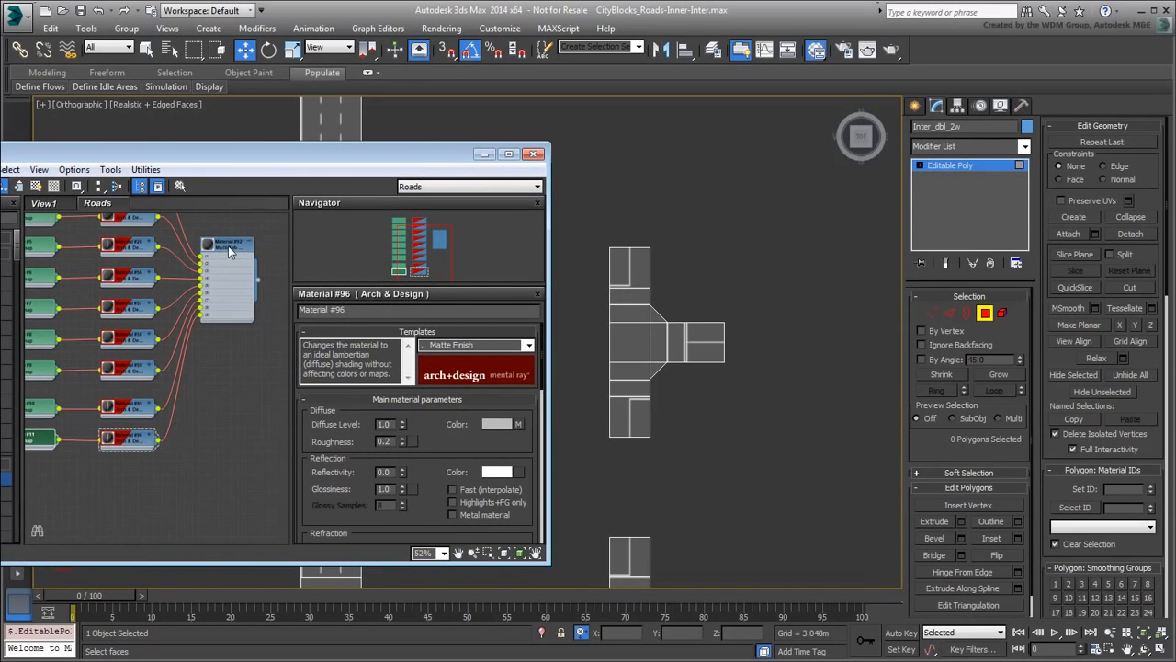
{"action": "double_click", "coordinate": [230, 253]}
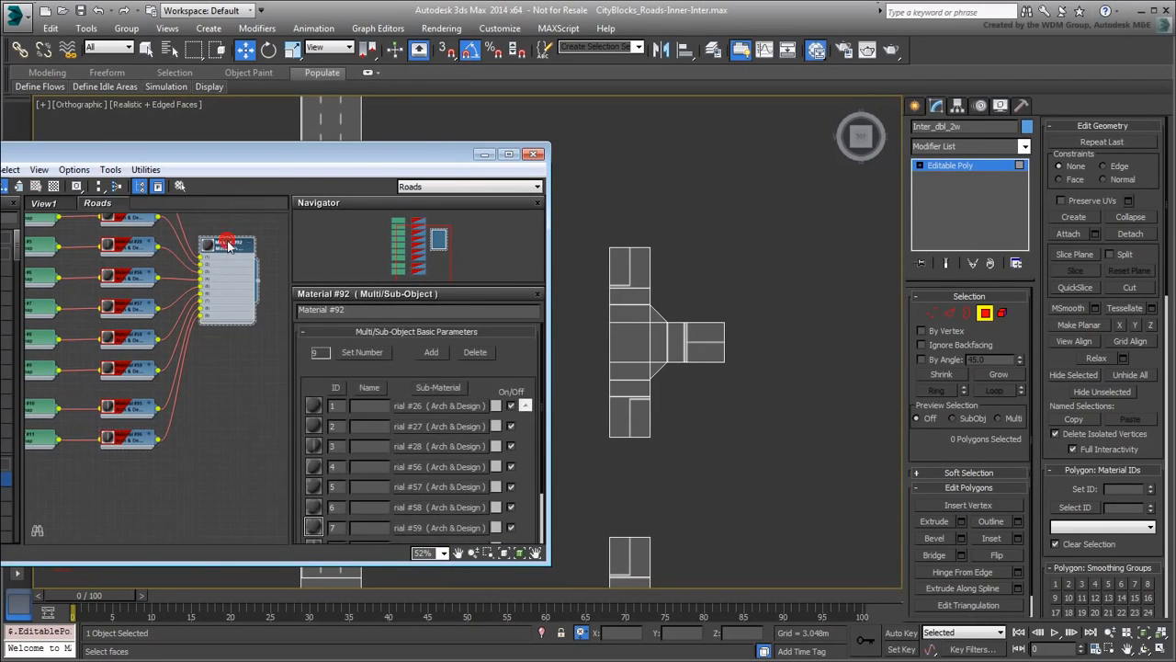
{"action": "left_click", "coordinate": [362, 352]}
{"action": "left_click", "coordinate": [243, 363]}
{"action": "left_click", "coordinate": [284, 352]}
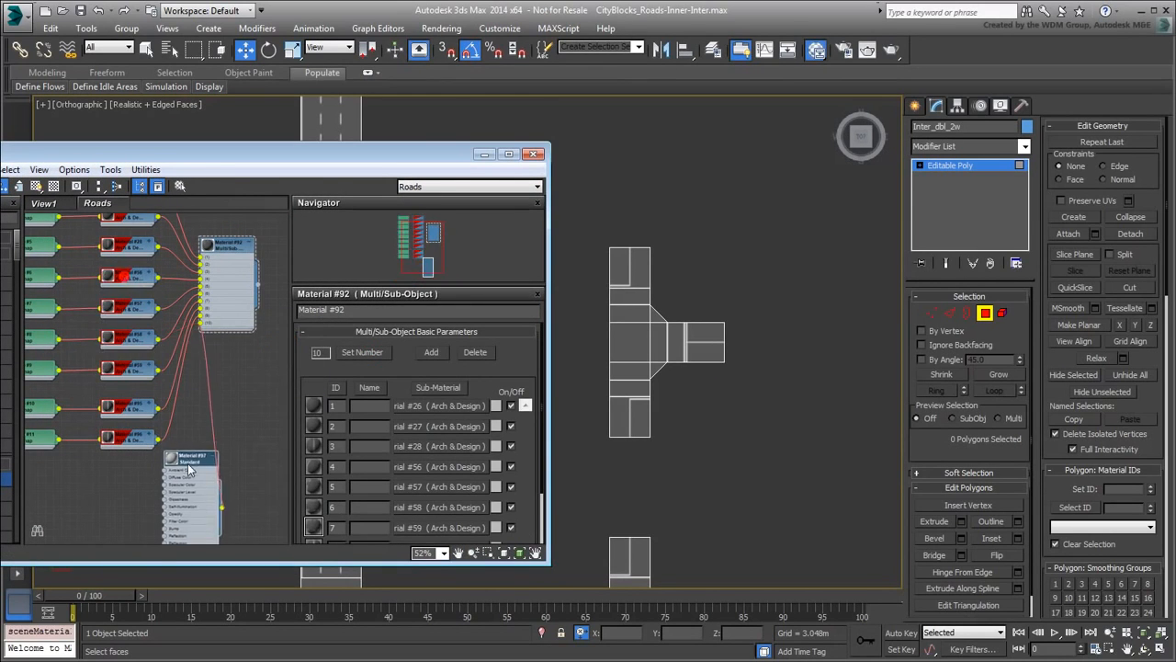
{"action": "left_click_drag", "start_coordinate": [167, 154], "coordinate": [245, 133]}
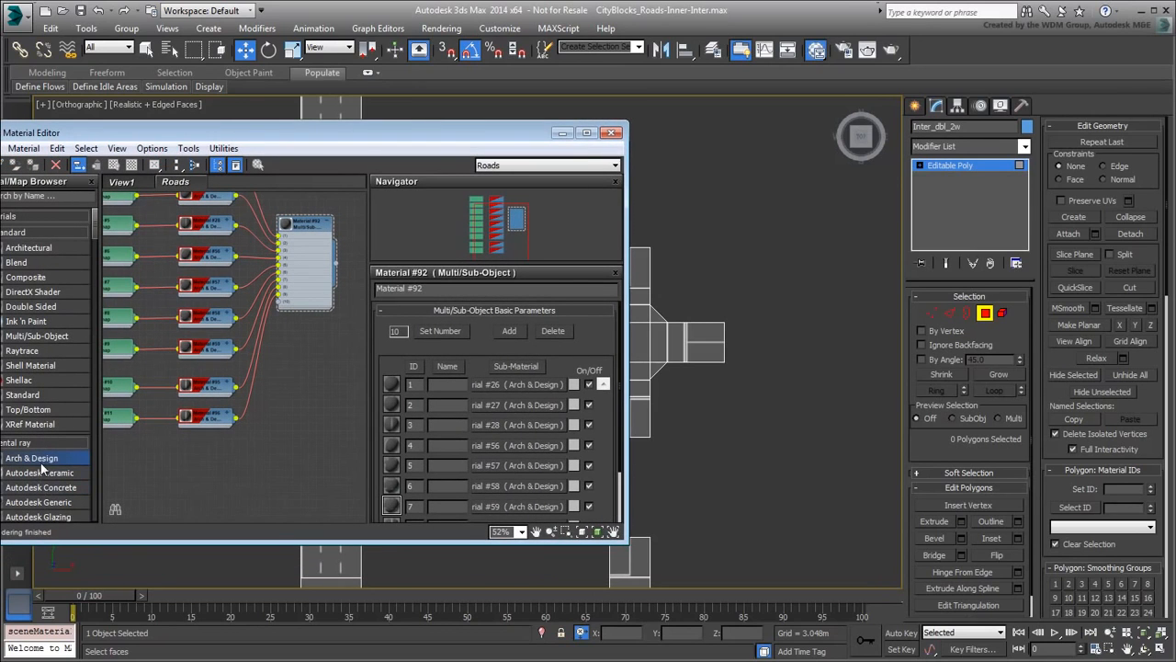
Add an Arch & Design material below the existing material column and apply the Matte Finish template to it
{"action": "left_click_drag", "start_coordinate": [41, 460], "coordinate": [196, 468]}
{"action": "double_click", "coordinate": [196, 464]}
{"action": "left_click", "coordinate": [554, 324]}
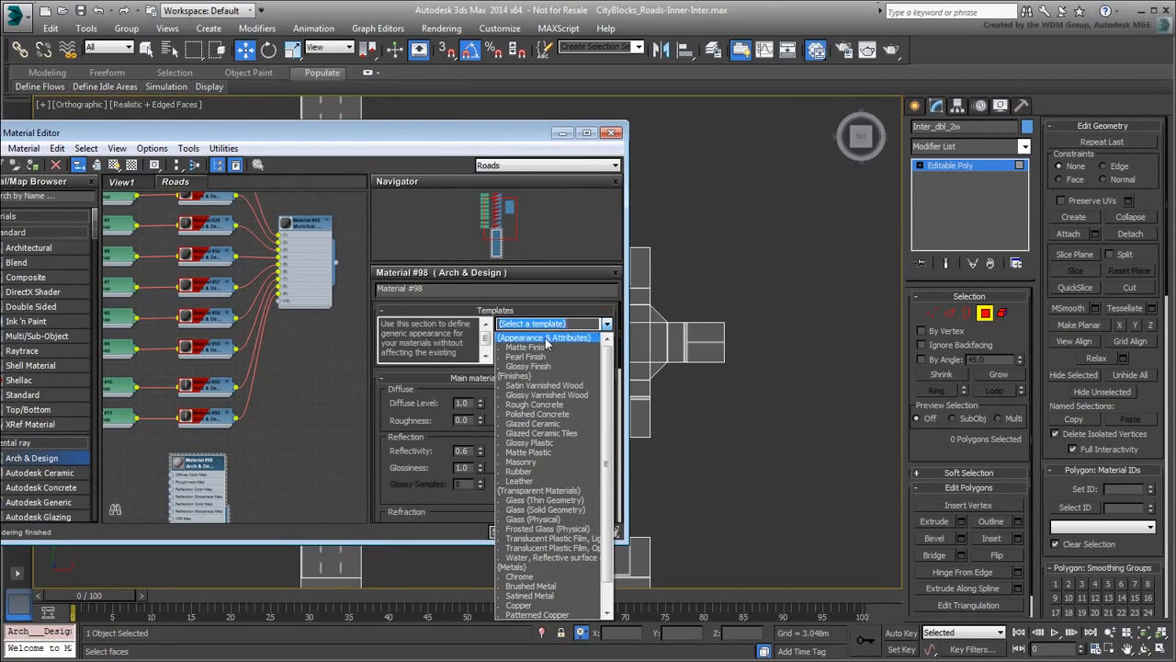
{"action": "left_click", "coordinate": [543, 348]}
{"action": "middle_click_drag", "start_coordinate": [187, 489], "coordinate": [264, 456]}
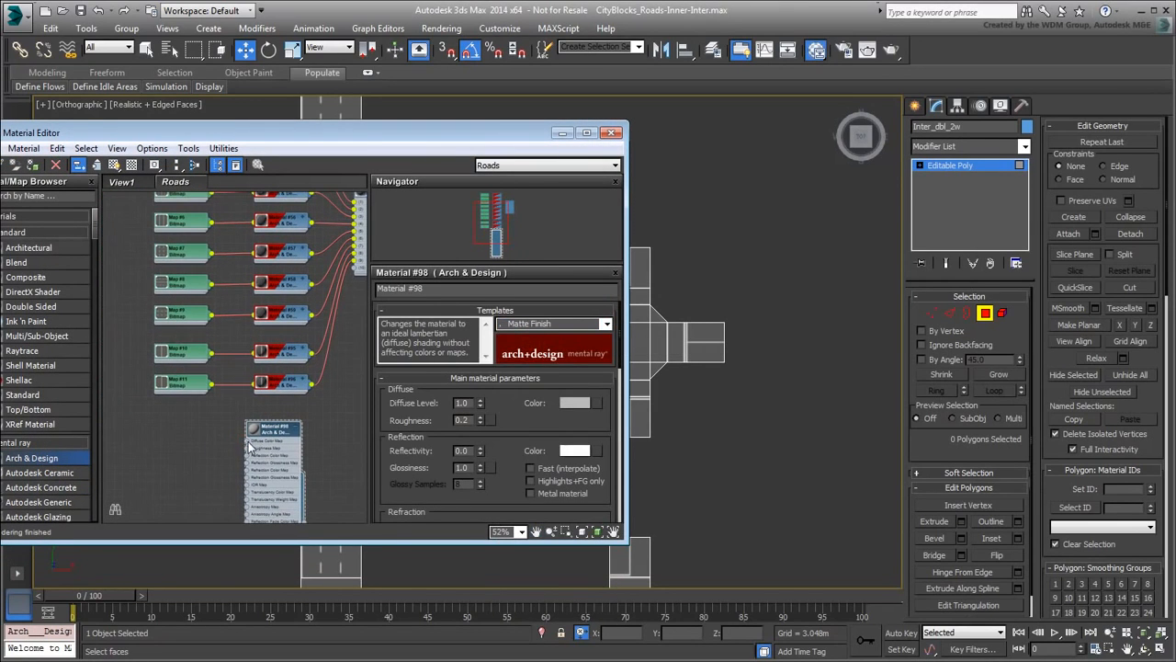
Create a Bitmap map from RD_1w-dbl.jpg and wire it to the new material's Diffuse Color Map
{"action": "left_click_drag", "start_coordinate": [248, 448], "coordinate": [201, 437]}
{"action": "mouse_move", "coordinate": [230, 447]}
{"action": "left_click", "coordinate": [336, 232]}
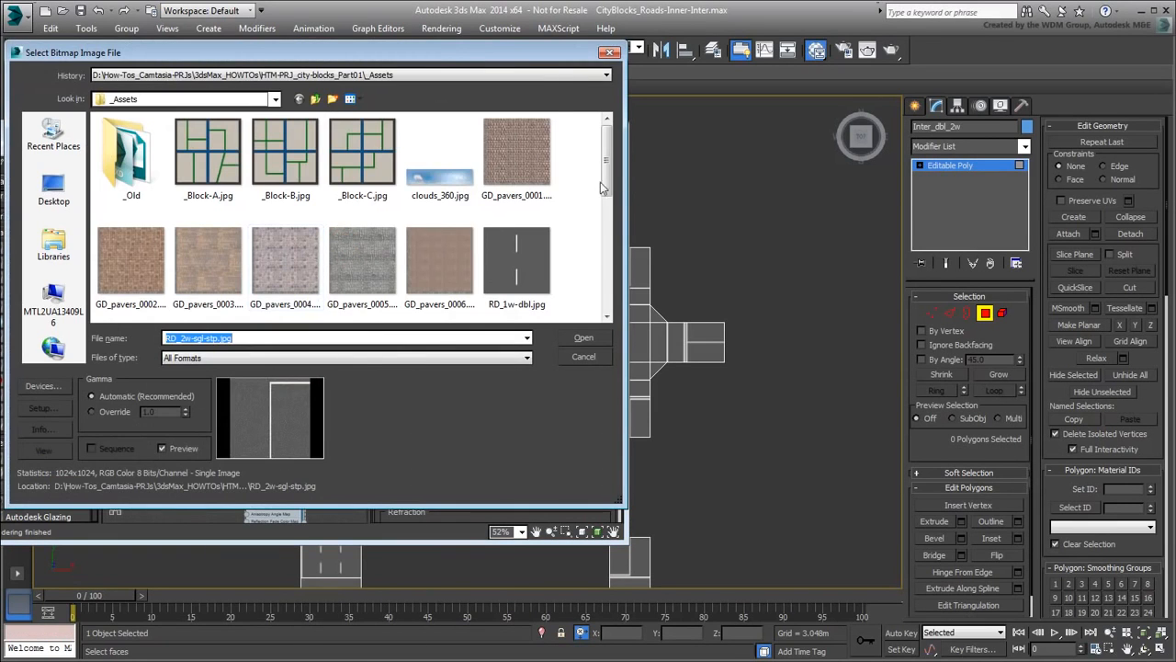
{"action": "left_click", "coordinate": [516, 264]}
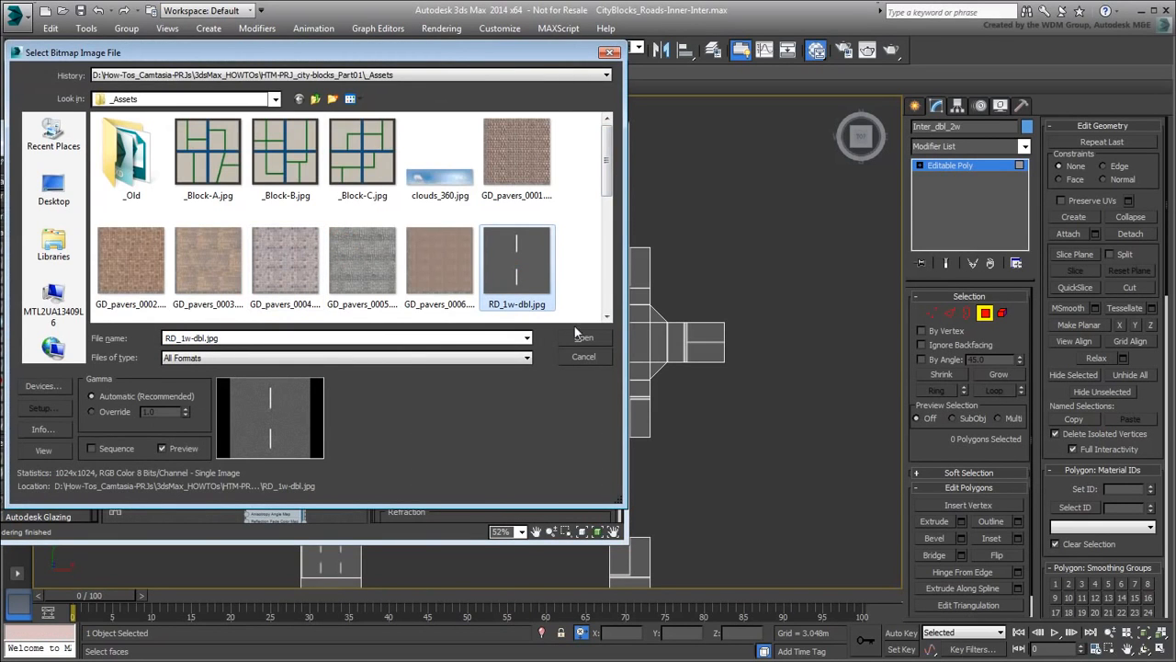
{"action": "left_click", "coordinate": [583, 338]}
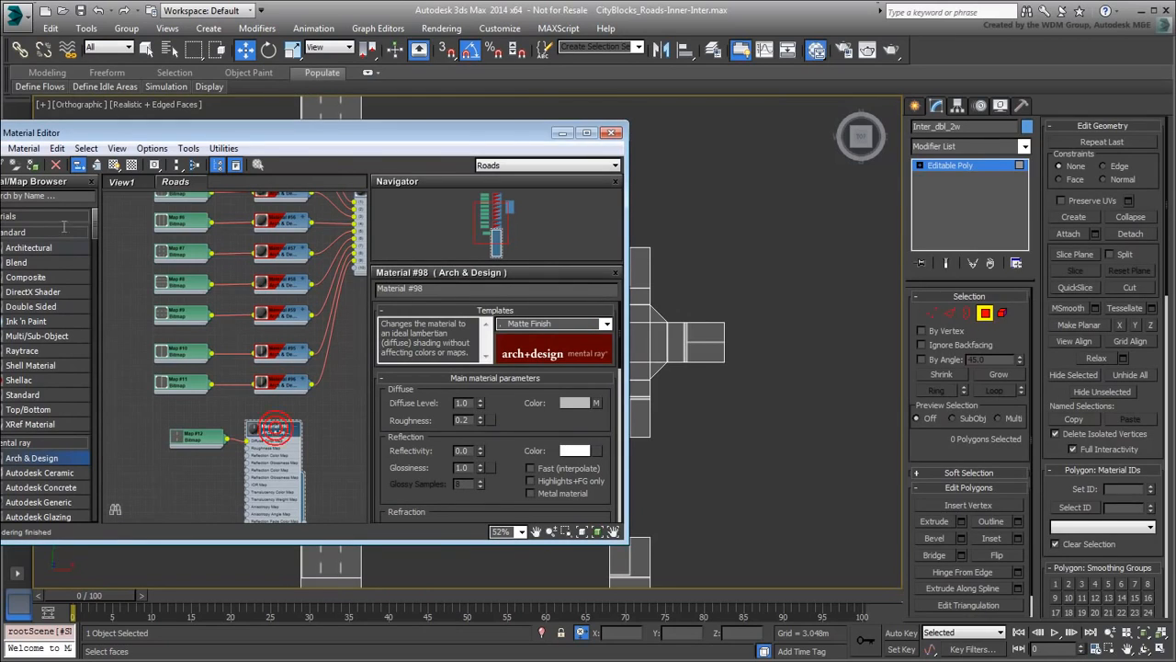
Enable the new Arch & Design material's display in the viewport and wire it to slot 10 of the Multi/Sub-Object material
{"action": "left_click", "coordinate": [114, 165]}
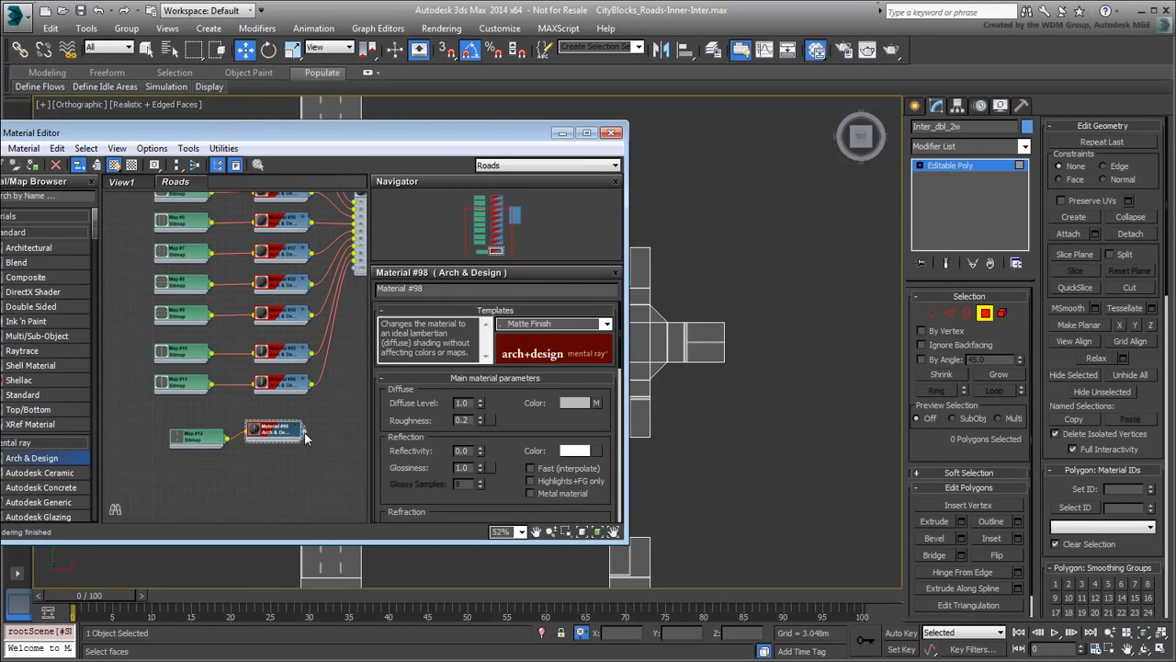
{"action": "middle_click_drag", "start_coordinate": [361, 272], "coordinate": [277, 274]}
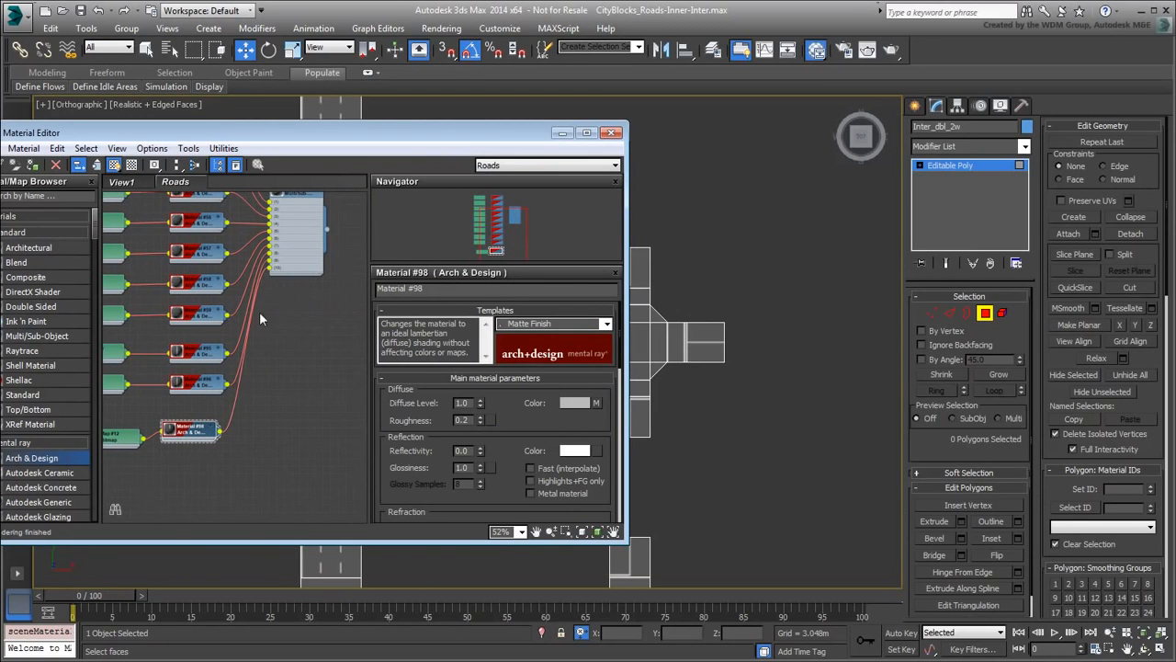
{"action": "left_click_drag", "start_coordinate": [497, 135], "coordinate": [270, 140]}
Assign material ID 10 to the end polygon of the side branch on the upper-left block's T-junction
{"action": "left_click", "coordinate": [708, 343]}
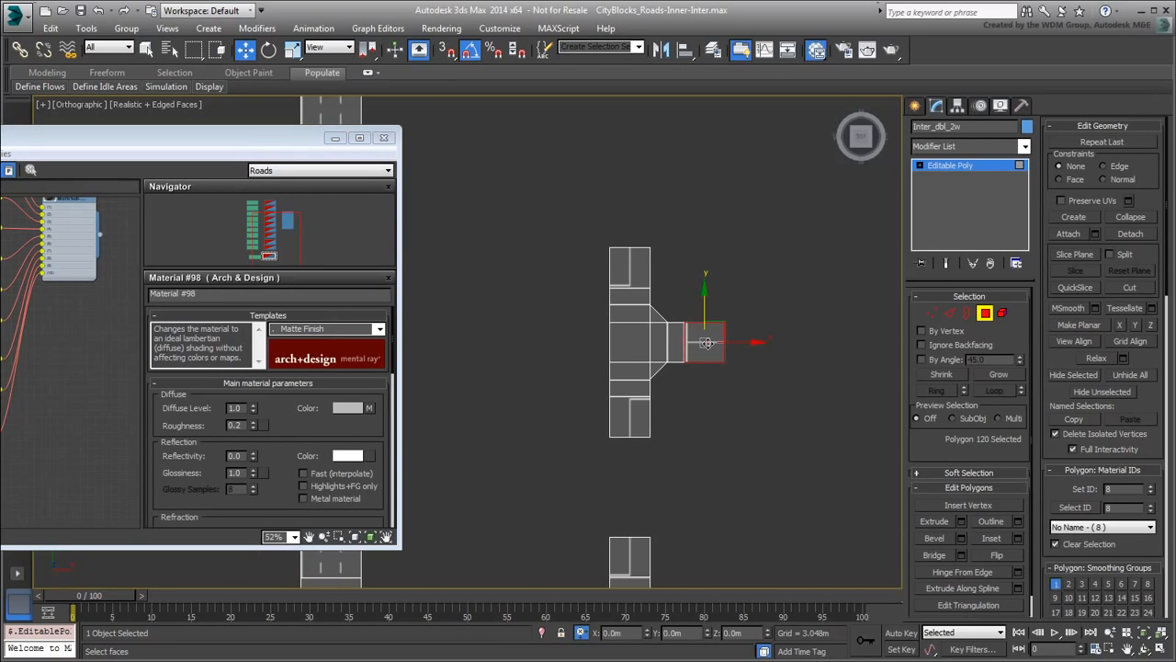
{"action": "left_click", "coordinate": [1127, 490]}
{"action": "type", "text": "10"}
{"action": "key", "text": "Return"}
{"action": "left_click", "coordinate": [721, 398]}
{"action": "middle_click_drag", "start_coordinate": [775, 366], "coordinate": [675, 376]}
{"action": "scroll", "coordinate": [671, 377], "scroll_direction": "down", "scroll_amount": 2}
{"action": "middle_click_drag", "start_coordinate": [785, 436], "coordinate": [715, 437]}
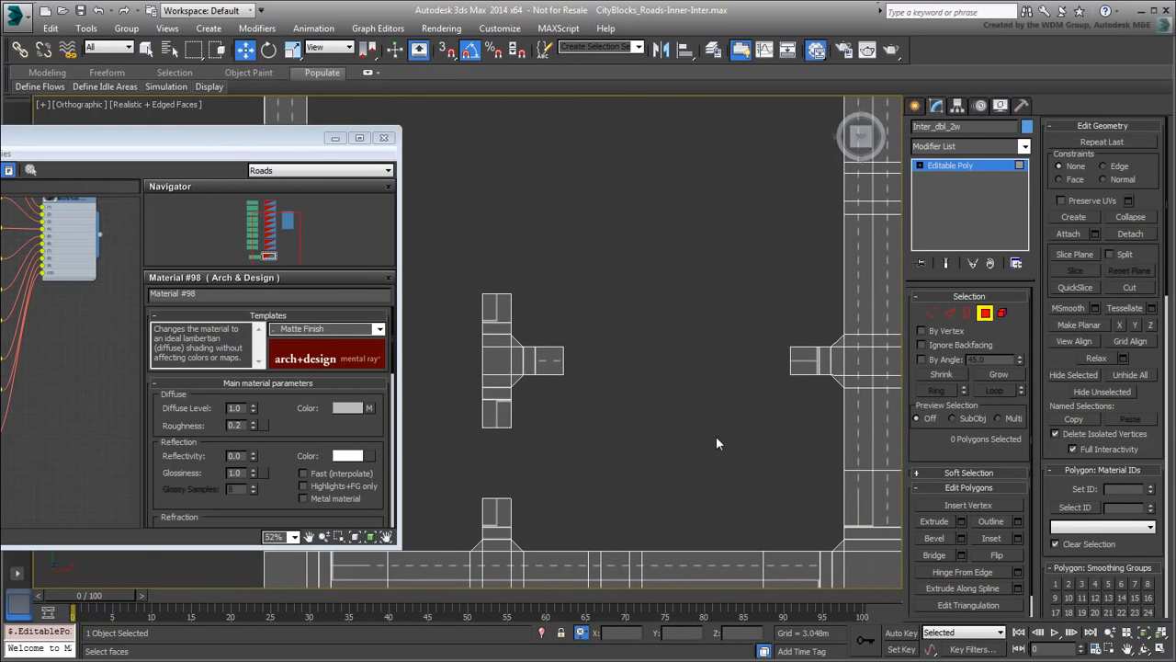
Lay out the road material and bitmap nodes in aligned columns, and close the material editor
{"action": "left_click_drag", "start_coordinate": [276, 138], "coordinate": [586, 137]}
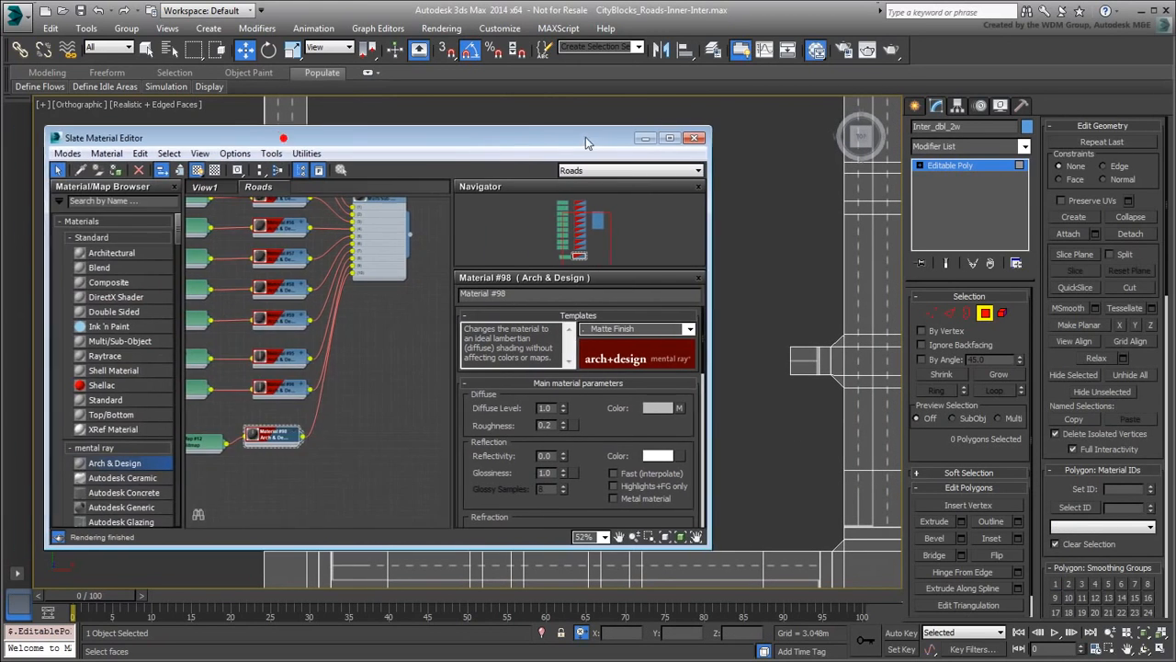
{"action": "scroll", "coordinate": [339, 390], "scroll_direction": "down", "scroll_amount": 4}
{"action": "left_click", "coordinate": [258, 174]}
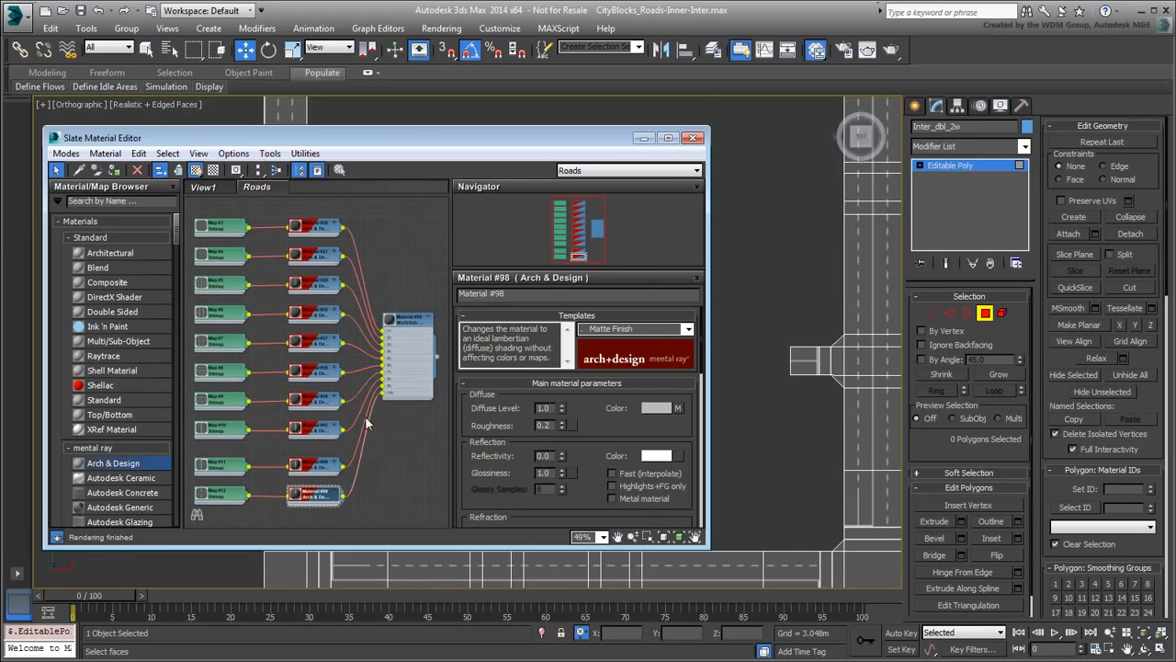
{"action": "left_click", "coordinate": [694, 137]}
Frame the whole city road layout, exit polygon editing, and deselect the road mesh
{"action": "middle_click_drag", "start_coordinate": [641, 306], "coordinate": [449, 376]}
{"action": "scroll", "coordinate": [541, 414], "scroll_direction": "down", "scroll_amount": 4}
{"action": "scroll", "coordinate": [449, 376], "scroll_direction": "down", "scroll_amount": 2}
{"action": "middle_click_drag", "start_coordinate": [555, 407], "coordinate": [503, 320]}
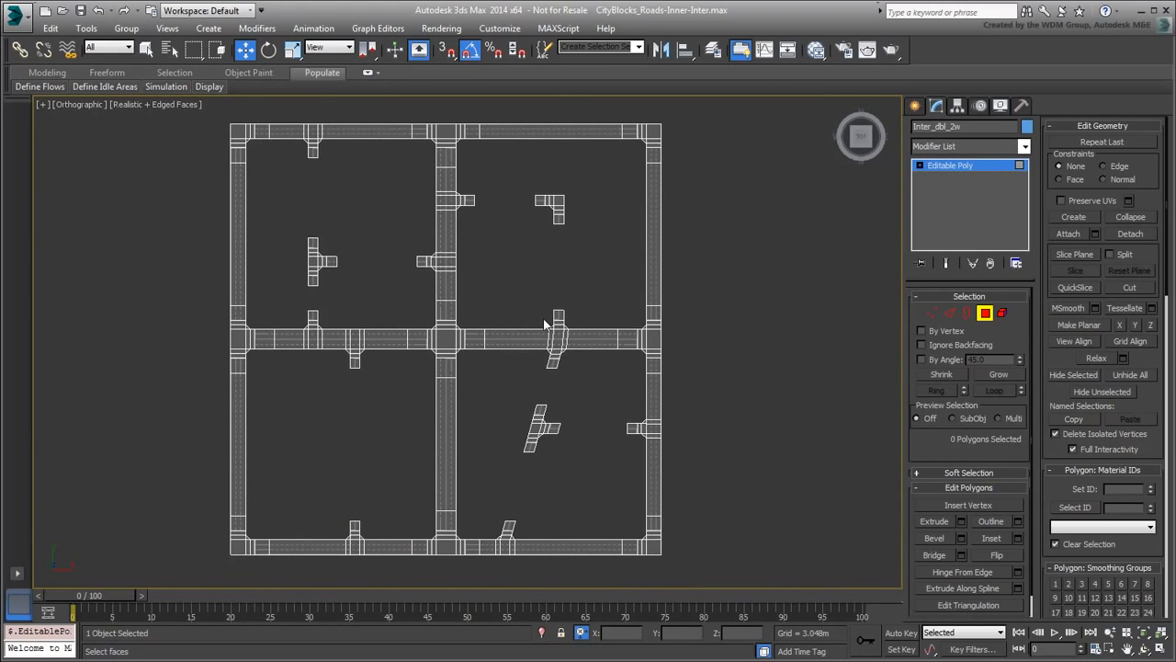
{"action": "left_click", "coordinate": [985, 313]}
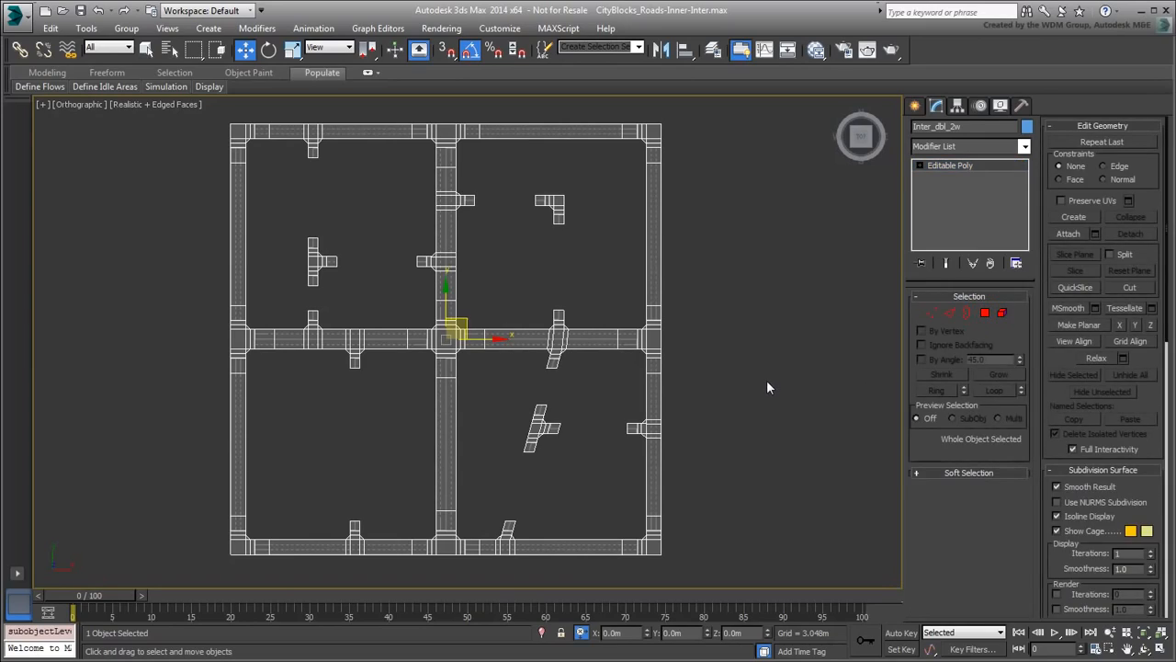
{"action": "left_click", "coordinate": [767, 388]}
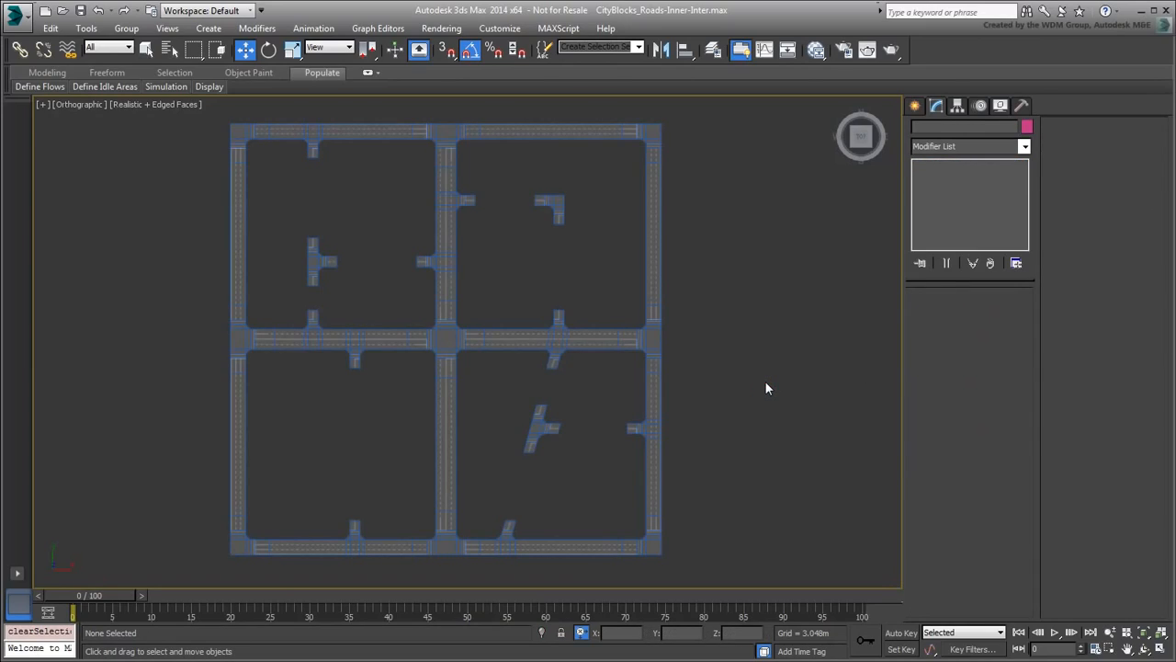